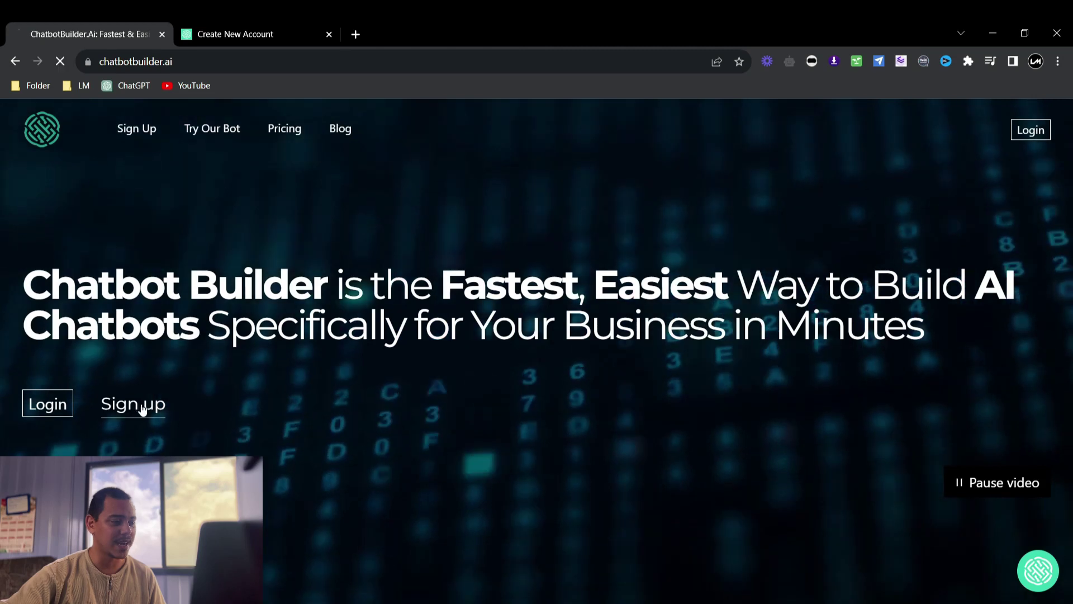
Start signing up for Chatbot Builder and bring up the page for creating a new account.
click(142, 407)
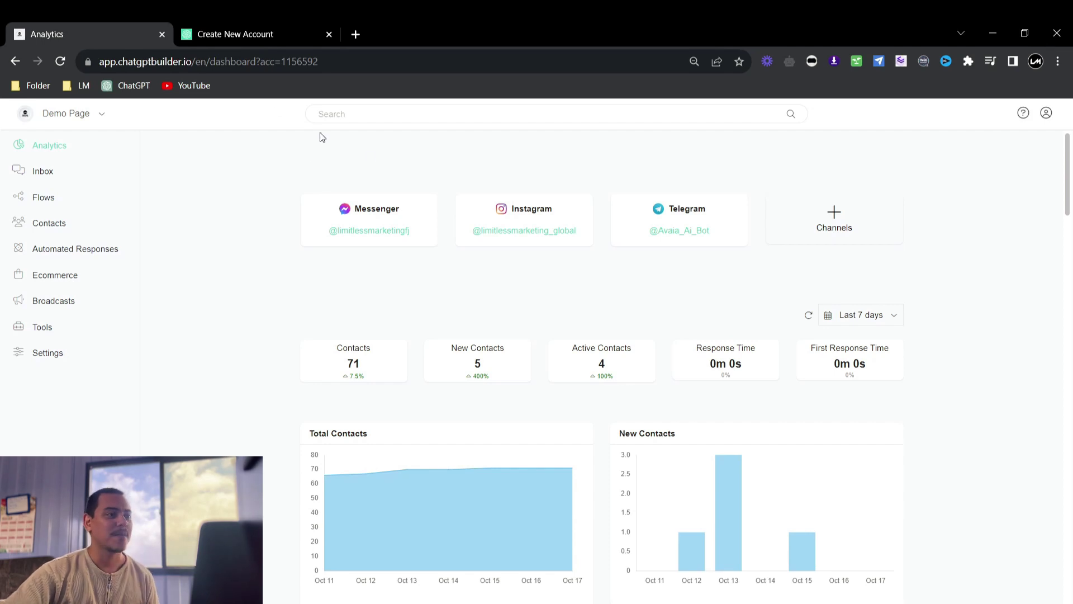
click(212, 32)
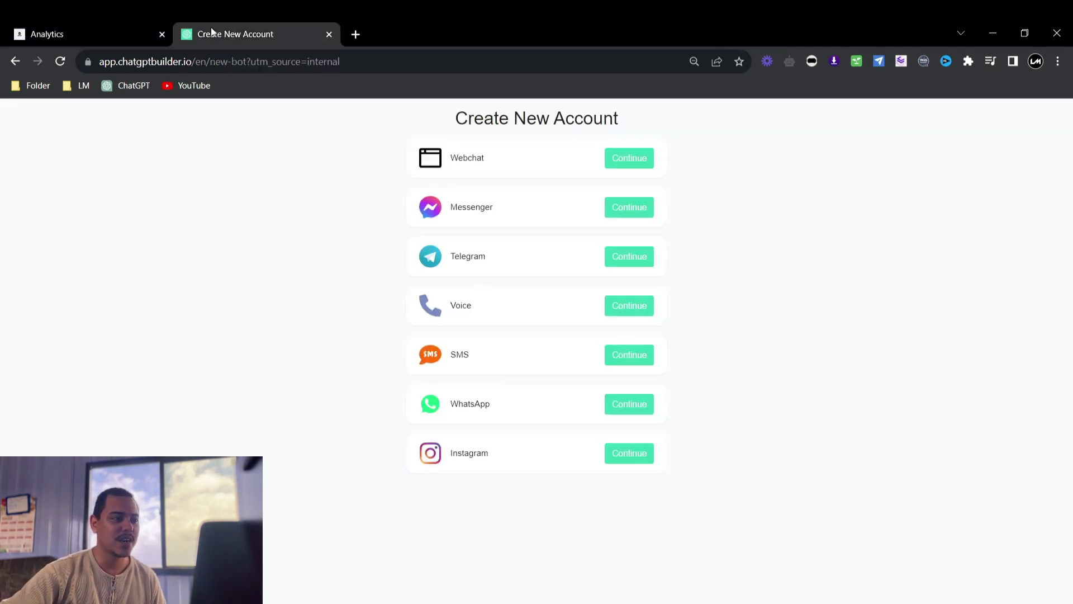
drag(441, 108, 668, 120)
click(682, 137)
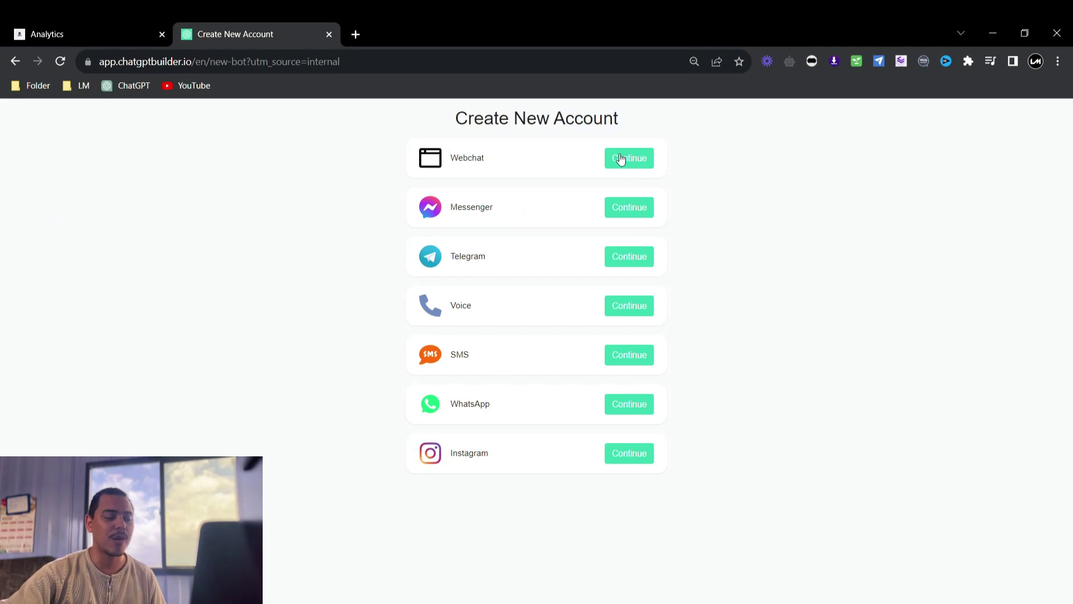
Create a Webchat account with the chatbot name "Youtube Example".
click(648, 156)
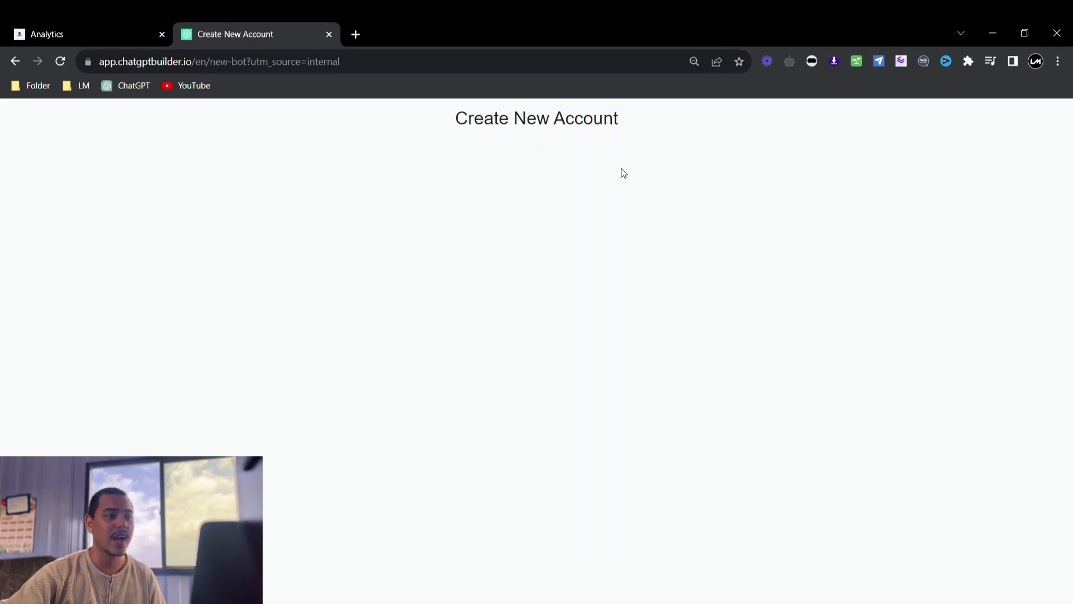
click(506, 213)
text(Youtube Exampl)
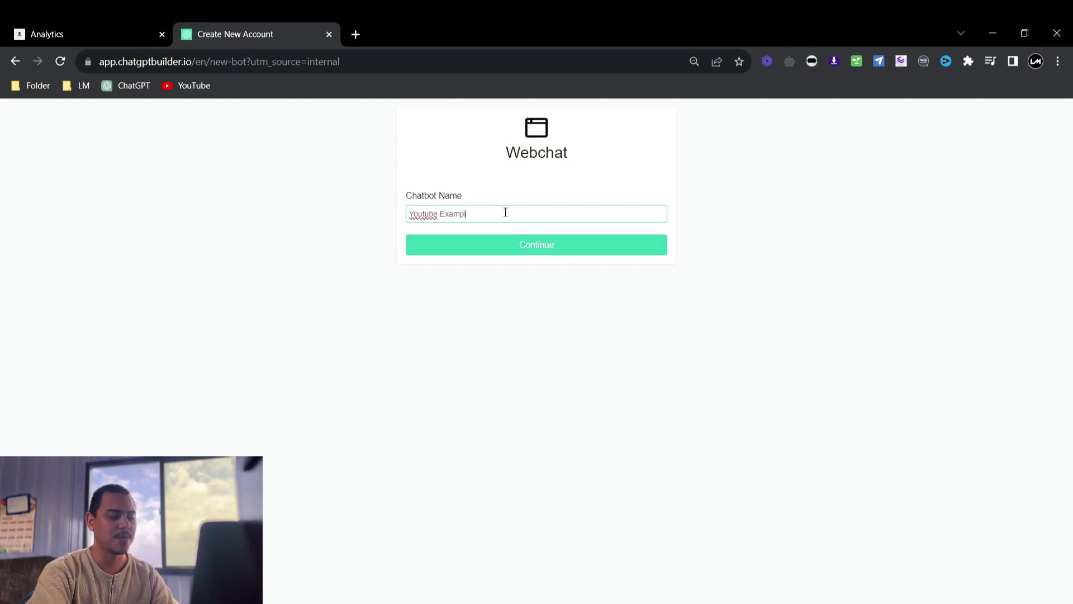
text(e)
click(529, 246)
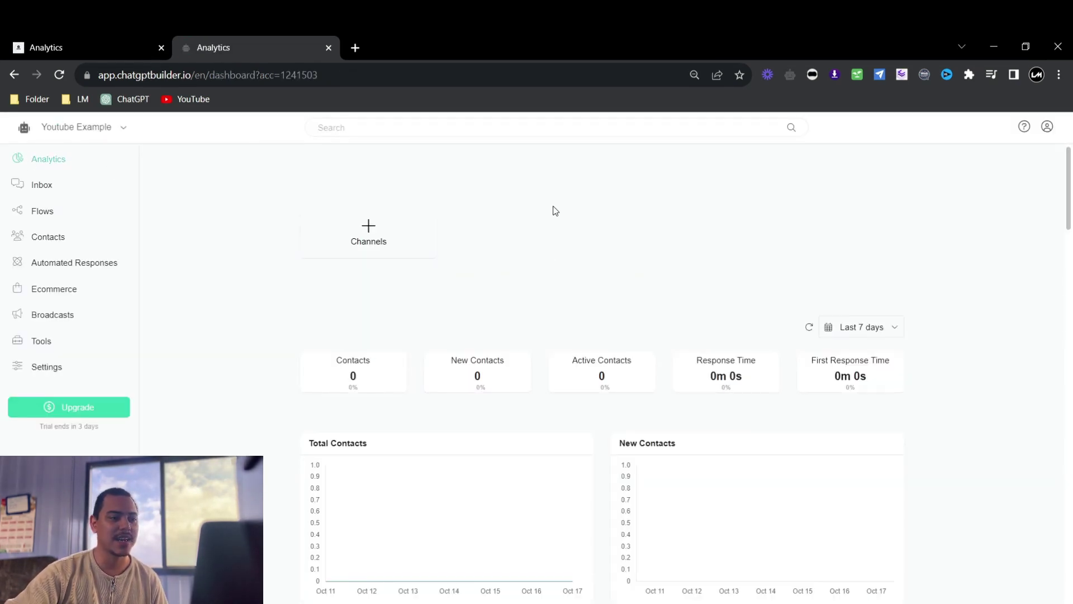
Examine the analytics dashboard's contact and response-time metrics and charts, and view the inbox.
scroll(553, 211, down, 9)
scroll(556, 210, up, 7)
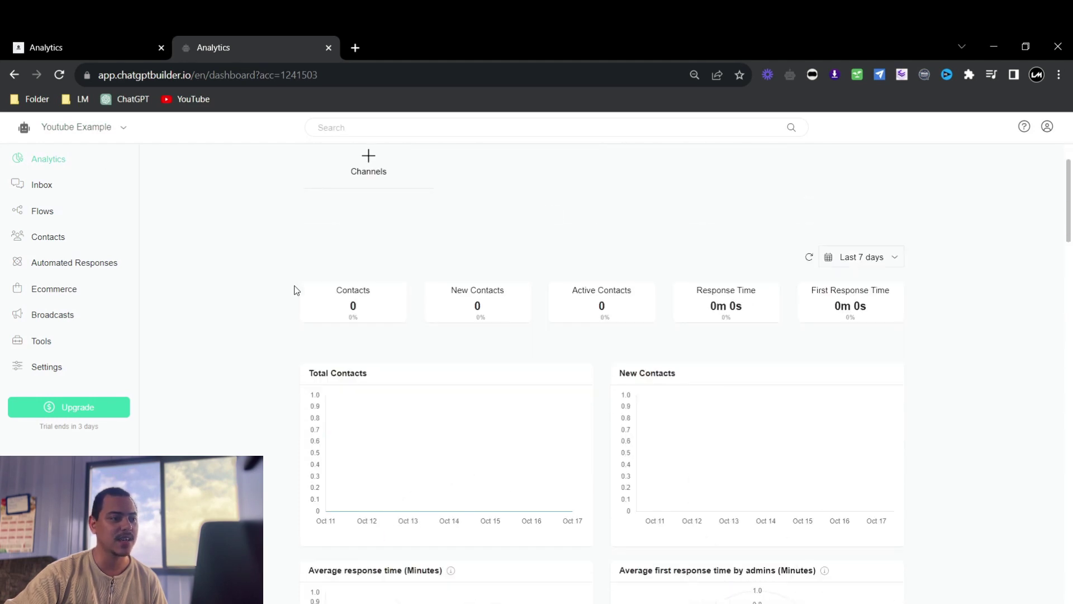
drag(374, 285, 338, 294)
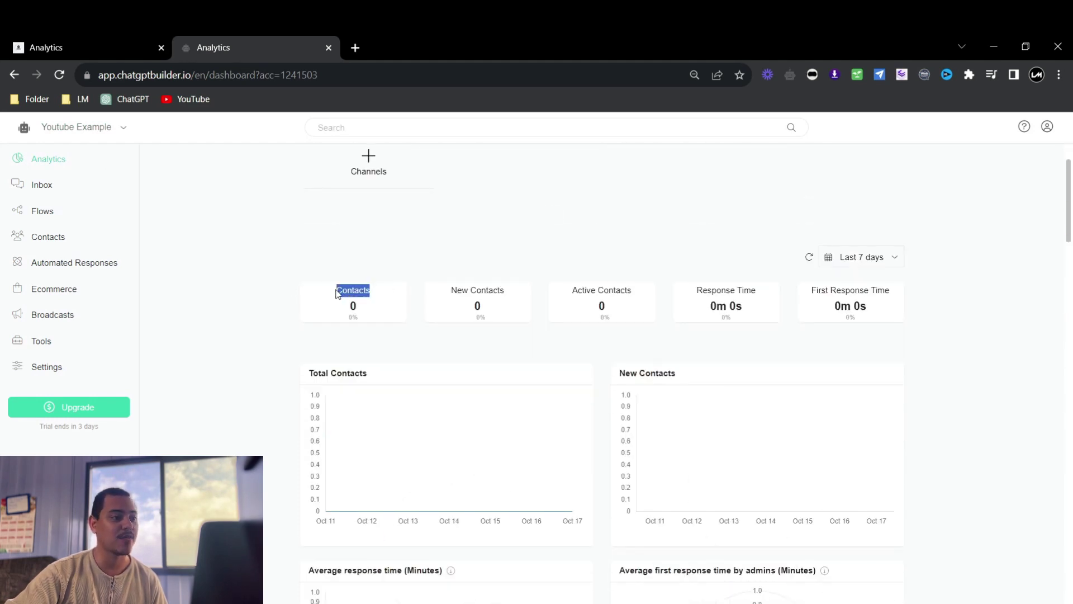
drag(472, 290, 562, 307)
click(674, 307)
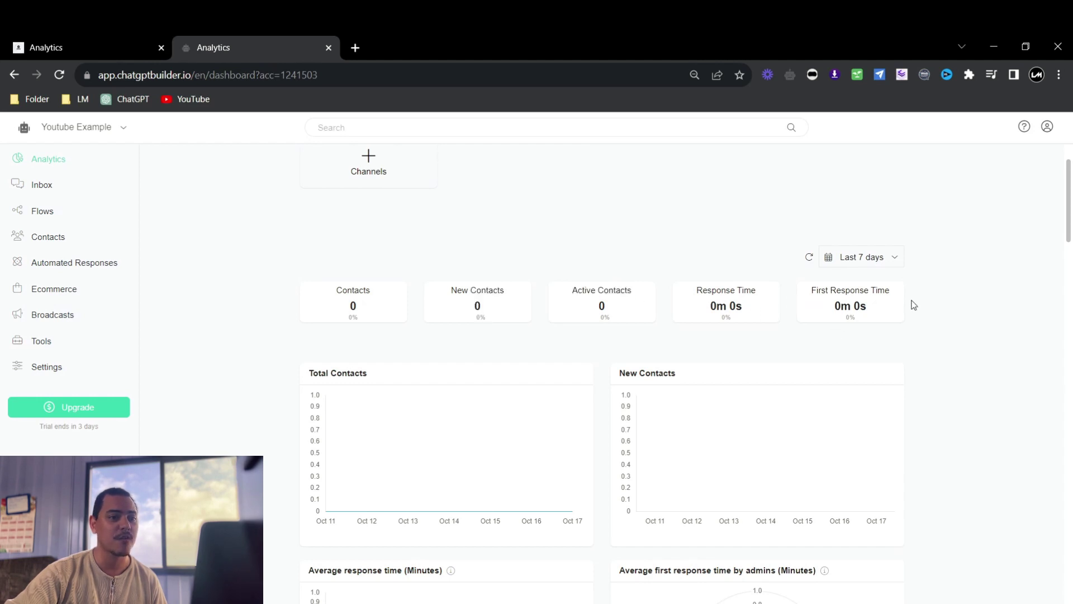
scroll(919, 305, down, 9)
scroll(920, 306, up, 10)
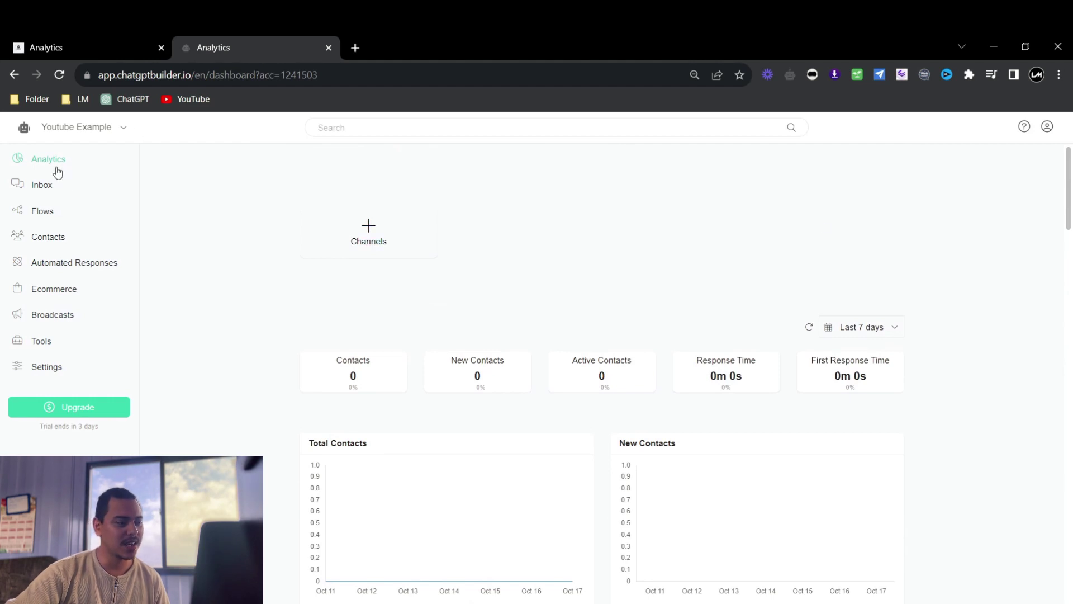
click(46, 195)
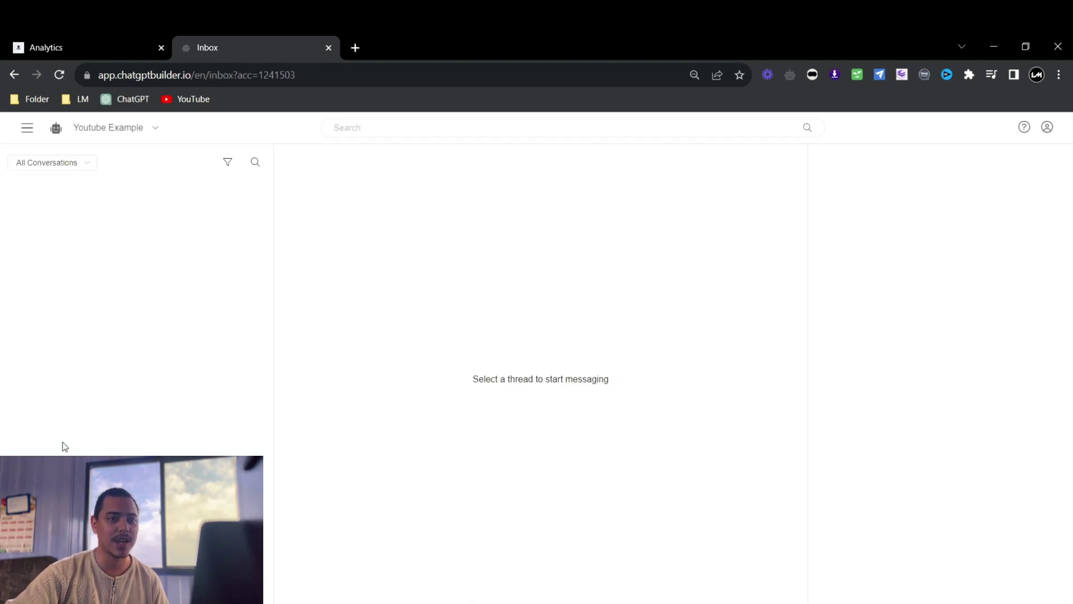
Open the OpenAI ChatGPT integration options in the chatbot's settings.
click(25, 128)
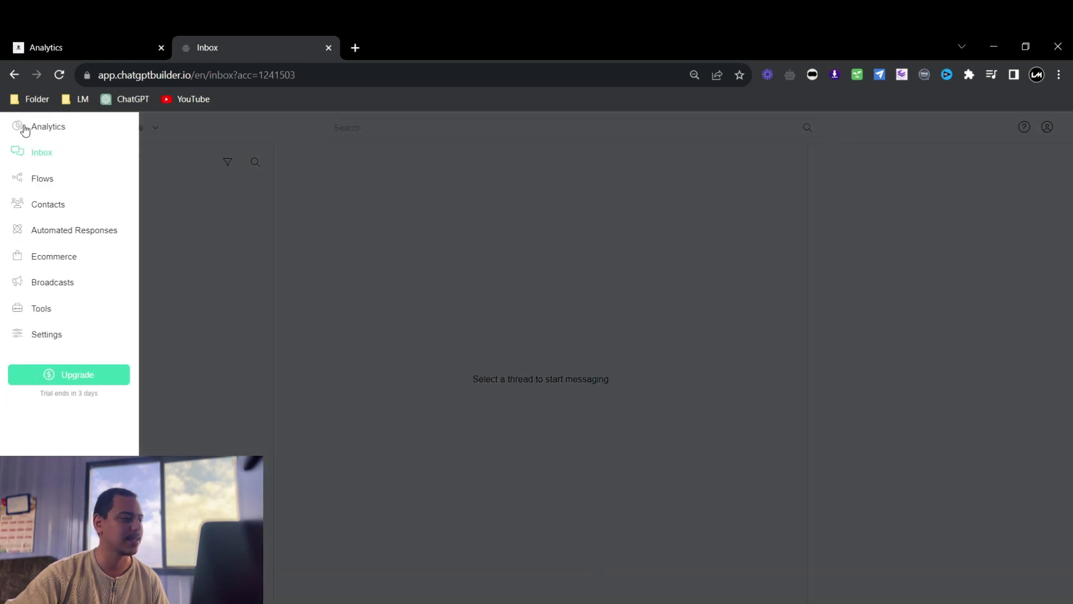
click(54, 334)
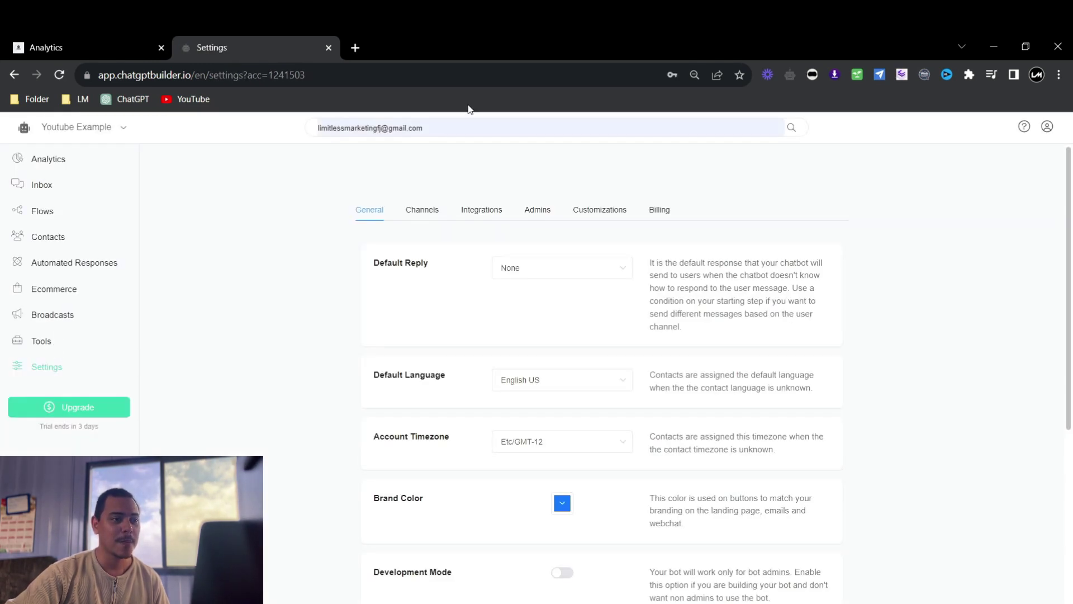
click(481, 210)
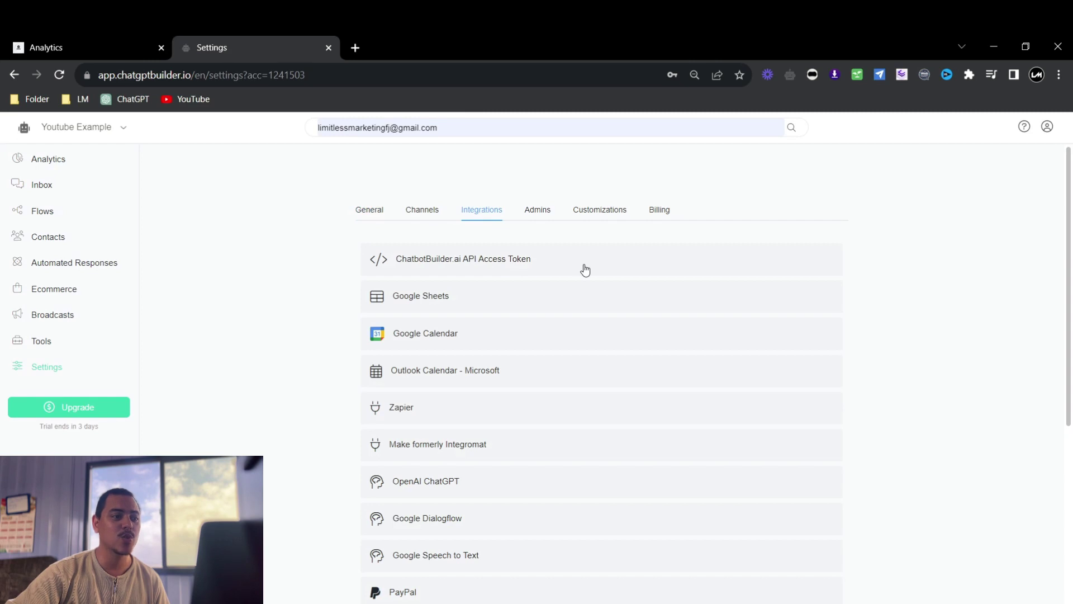
scroll(585, 270, down, 2)
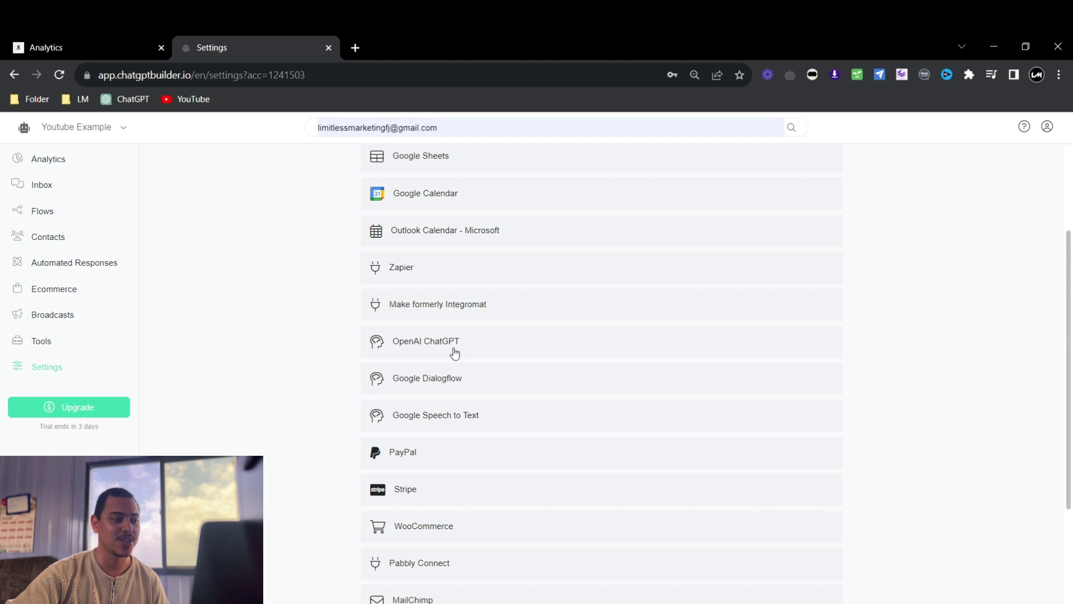
click(455, 353)
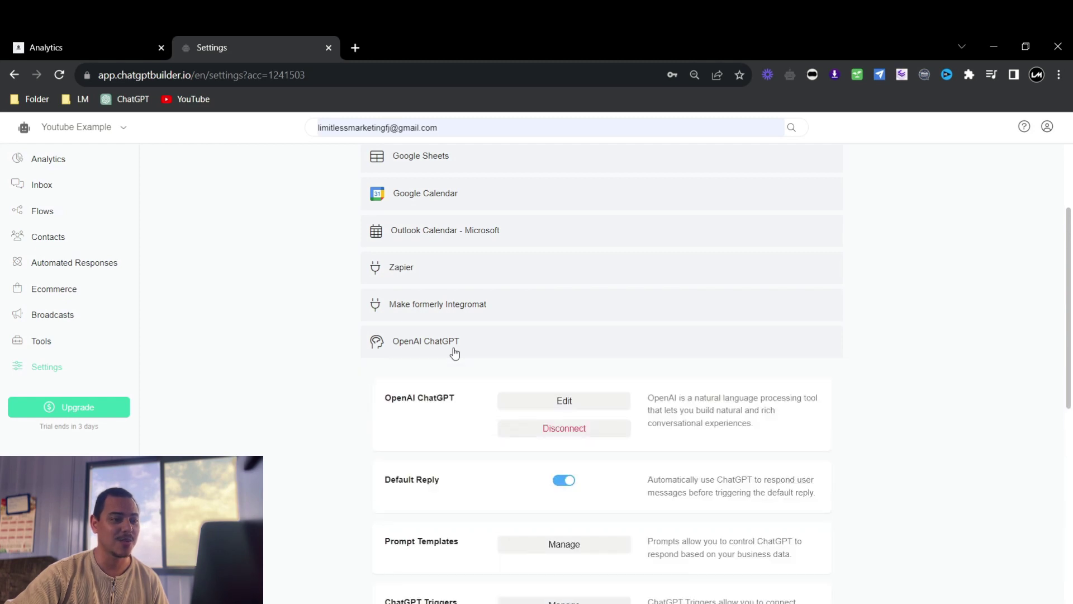
Inspect the OpenAI integration's prompt, triggers, available models and temperature, and close it without changes.
click(619, 404)
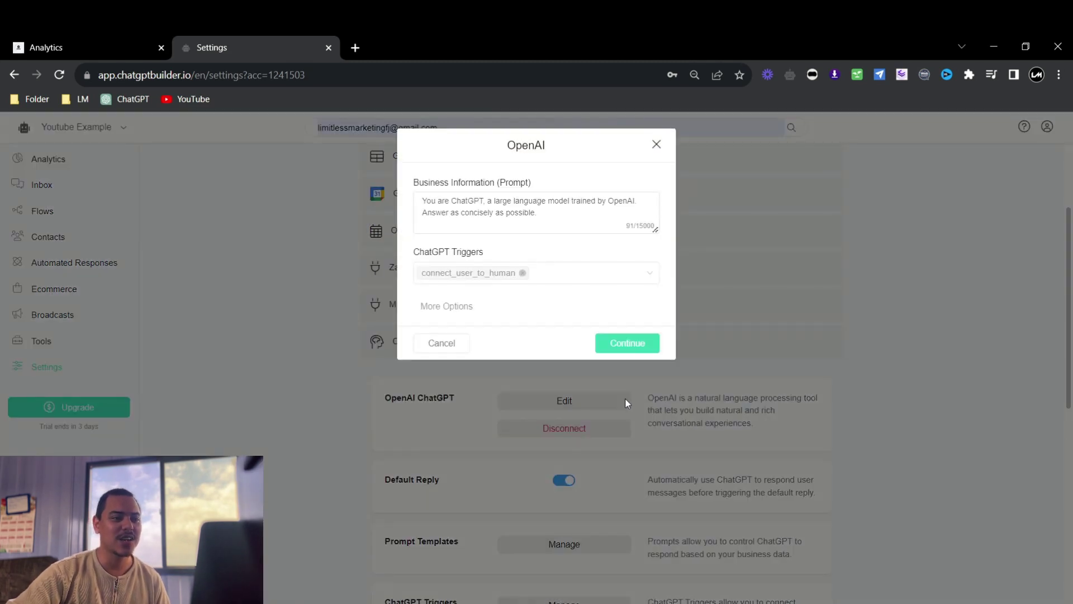
click(449, 307)
click(553, 334)
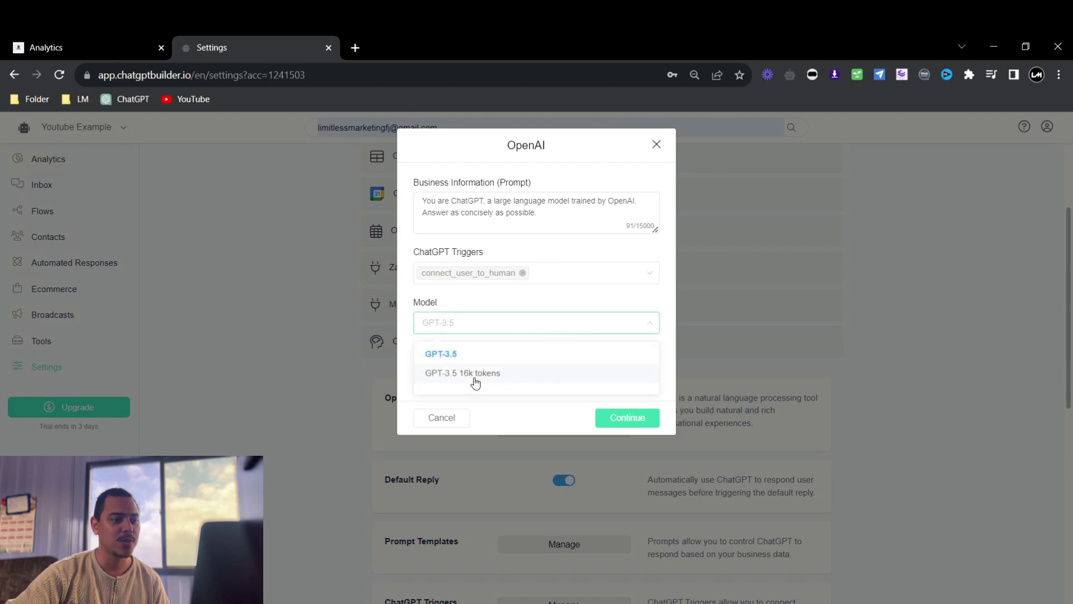
click(662, 305)
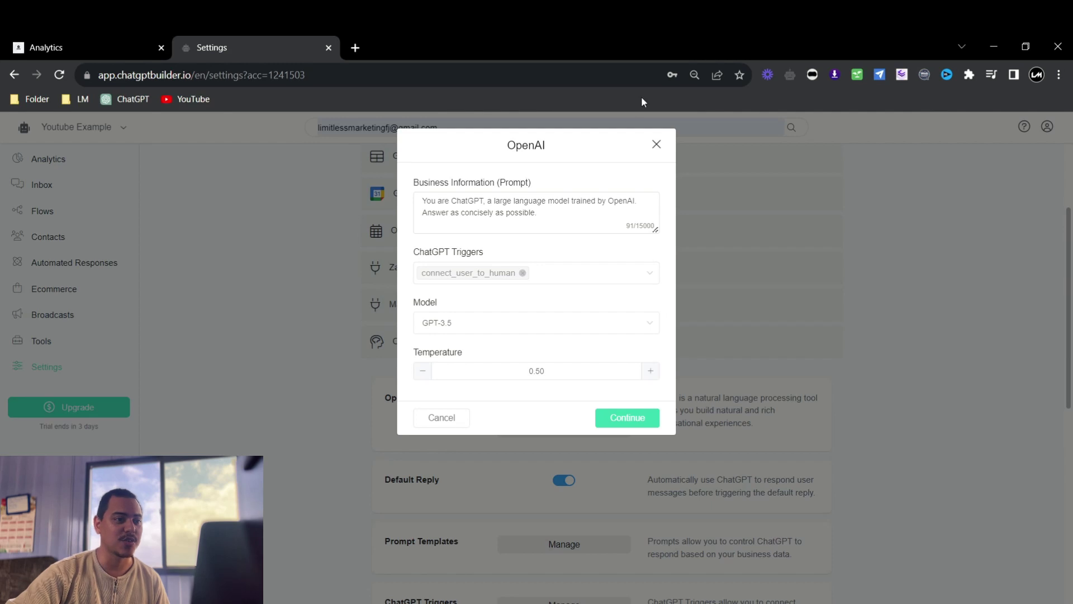
click(658, 144)
scroll(682, 266, down, 1)
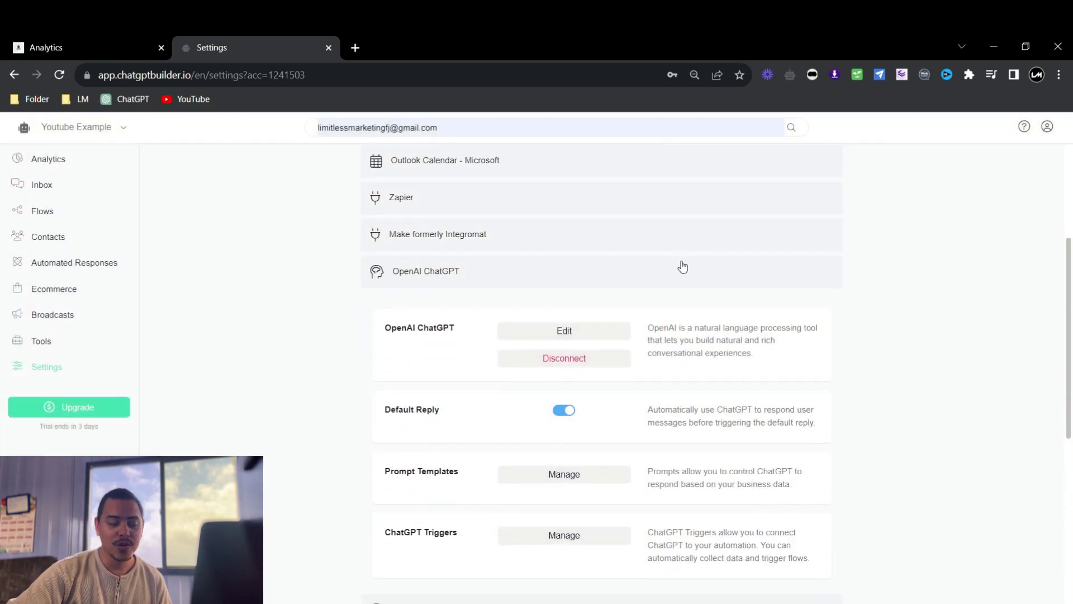
Disable the Clear Conversation, Welcome Message, Ai Sum, Collect Contact Data, Get the Weather and Get the Time flows.
click(41, 211)
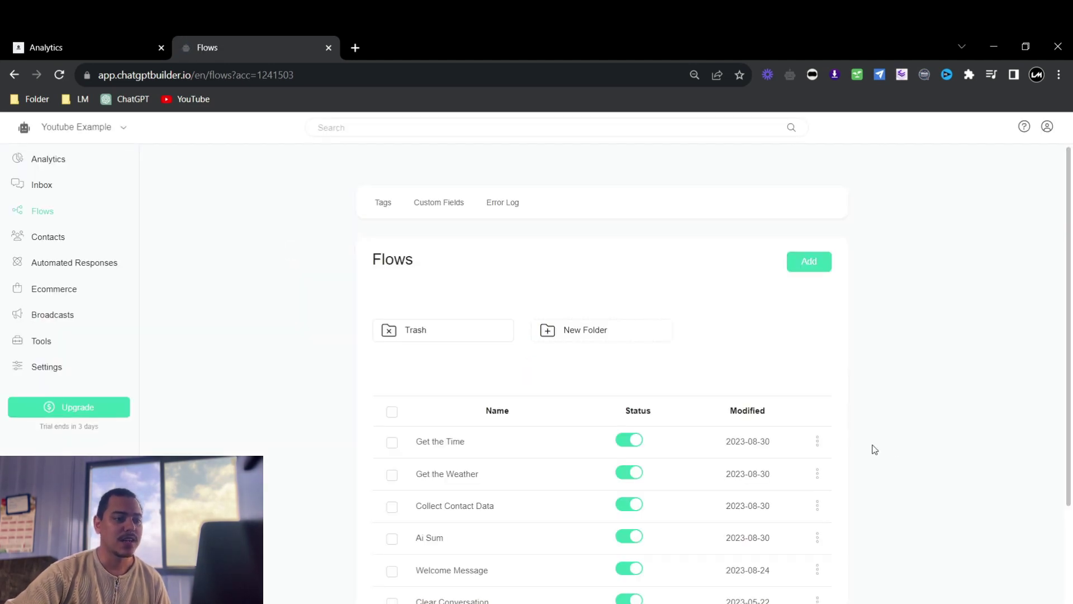
scroll(783, 475, down, 1)
click(628, 530)
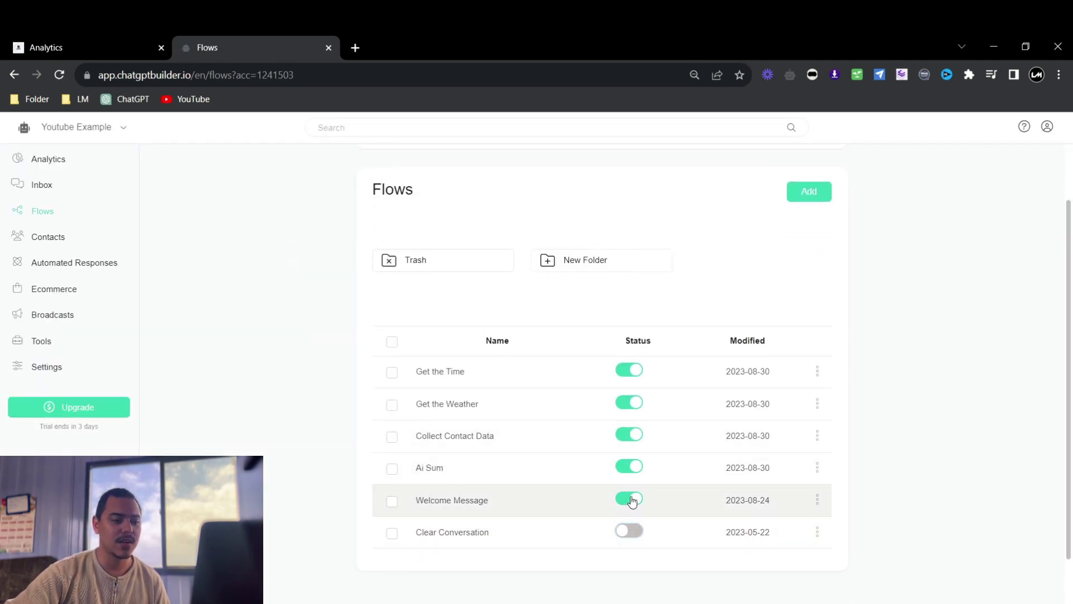
click(631, 498)
click(630, 467)
click(631, 434)
click(631, 403)
click(631, 371)
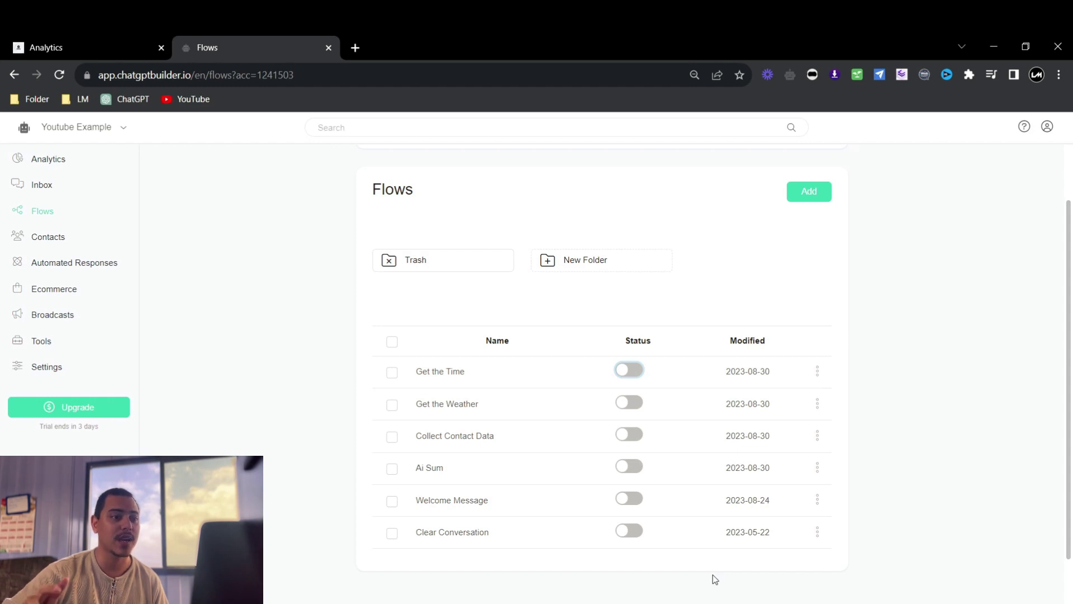
Create a new flow named "Default Youtube".
click(810, 191)
click(548, 185)
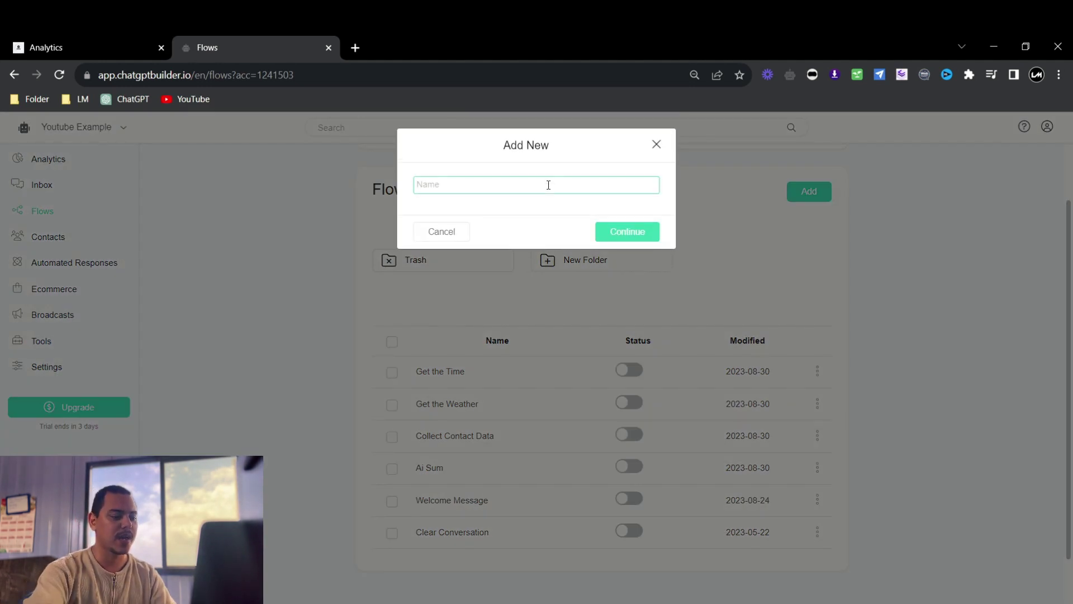
text(De)
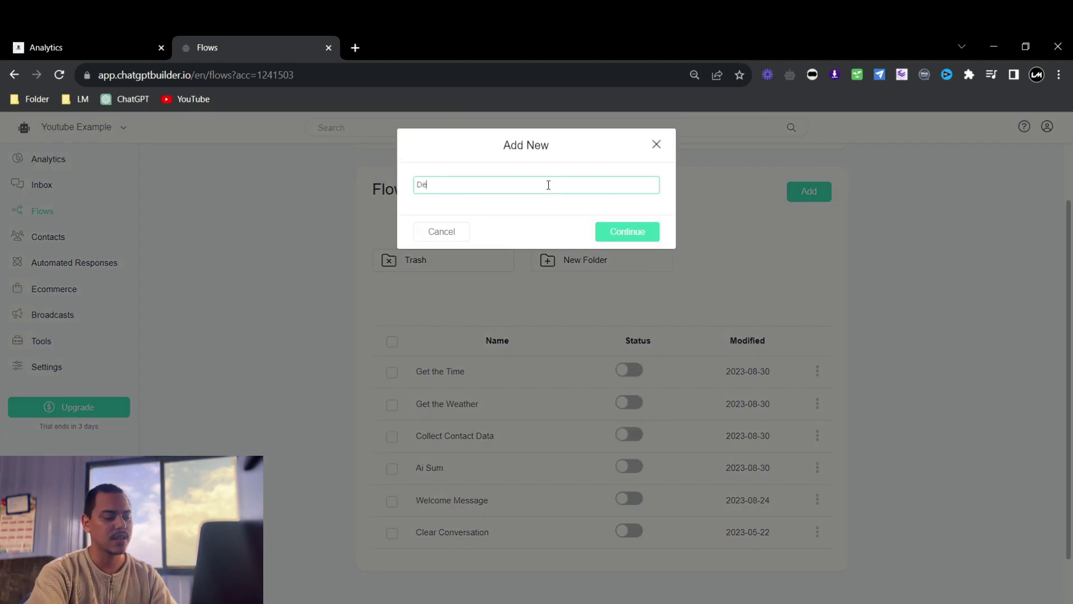
text(fault Youtube)
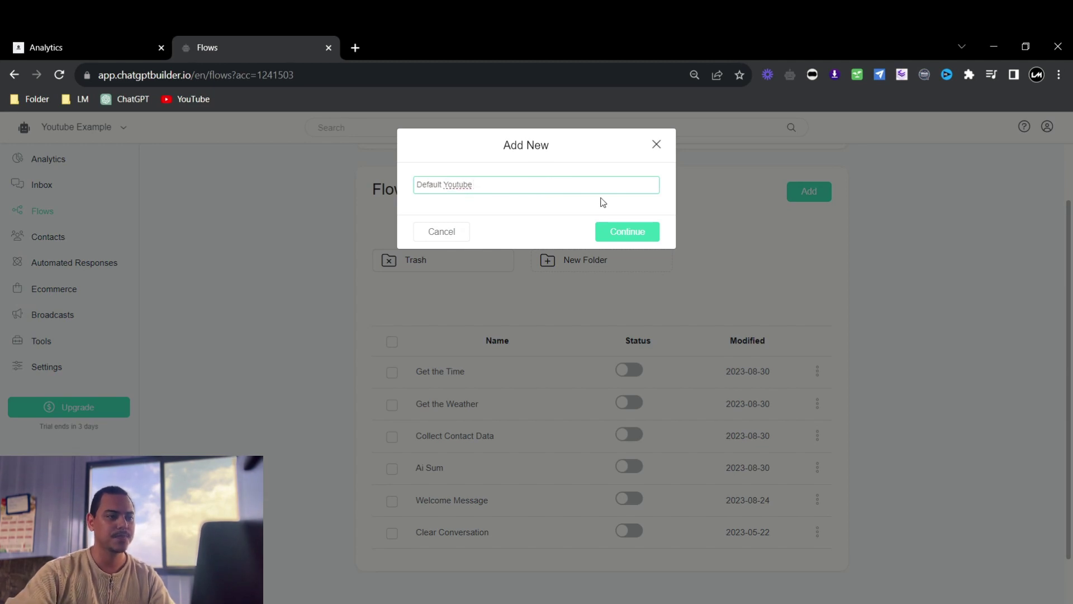
click(641, 233)
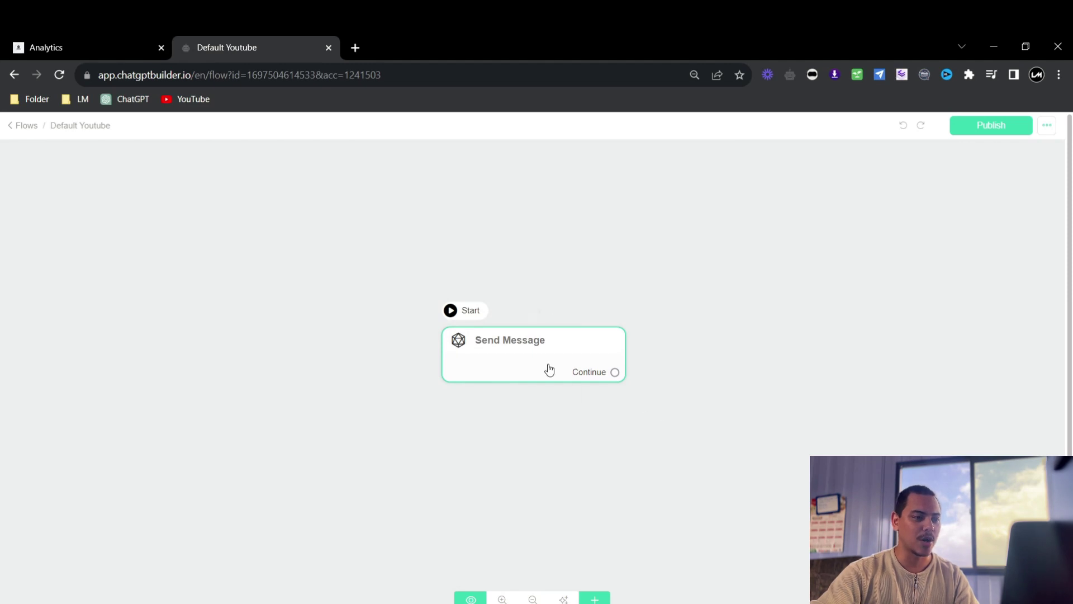
Add an empty text block to the flow's Send Message step.
click(531, 342)
click(87, 367)
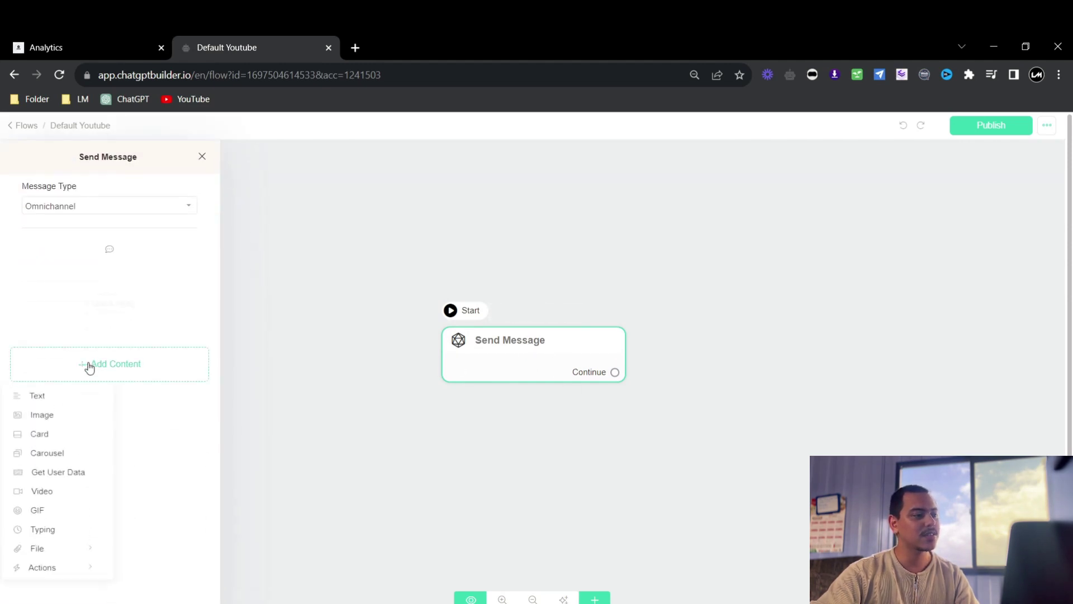
click(39, 402)
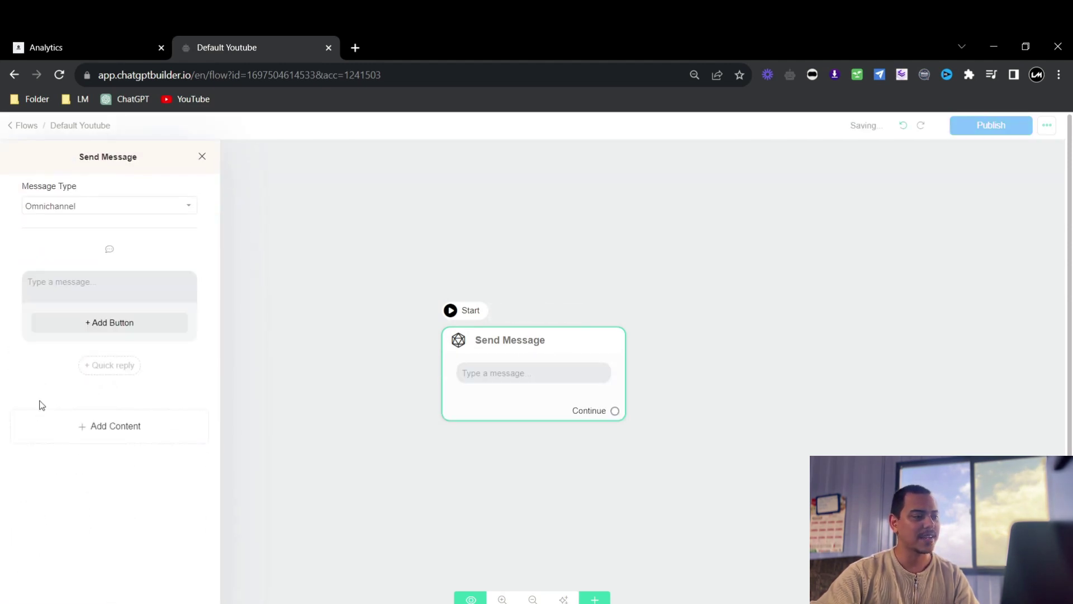
Add an OpenAI action to the Send Message step and move it above the text block.
click(118, 427)
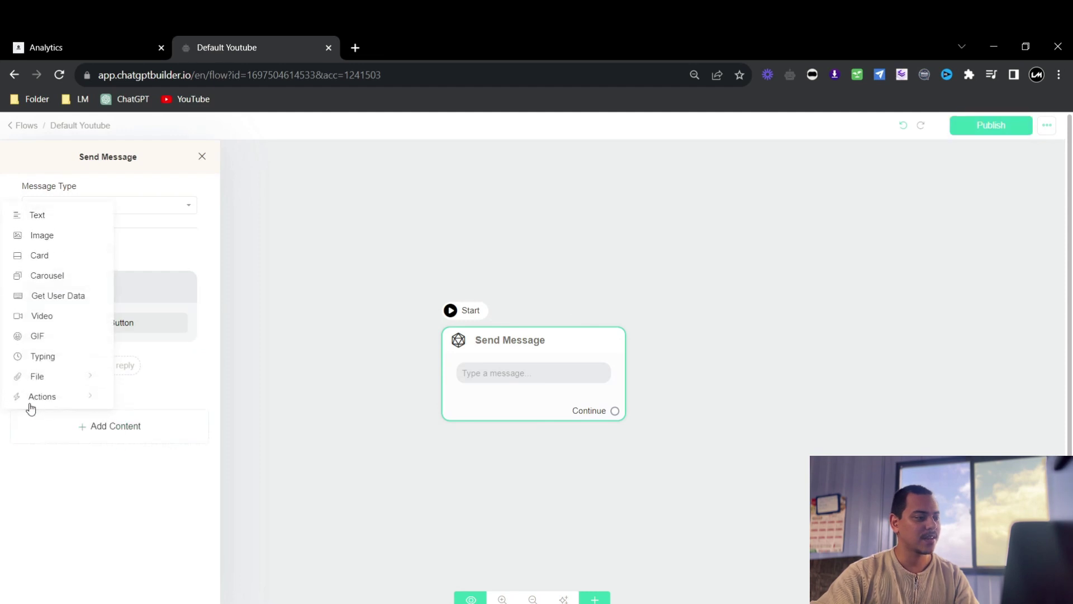
click(38, 398)
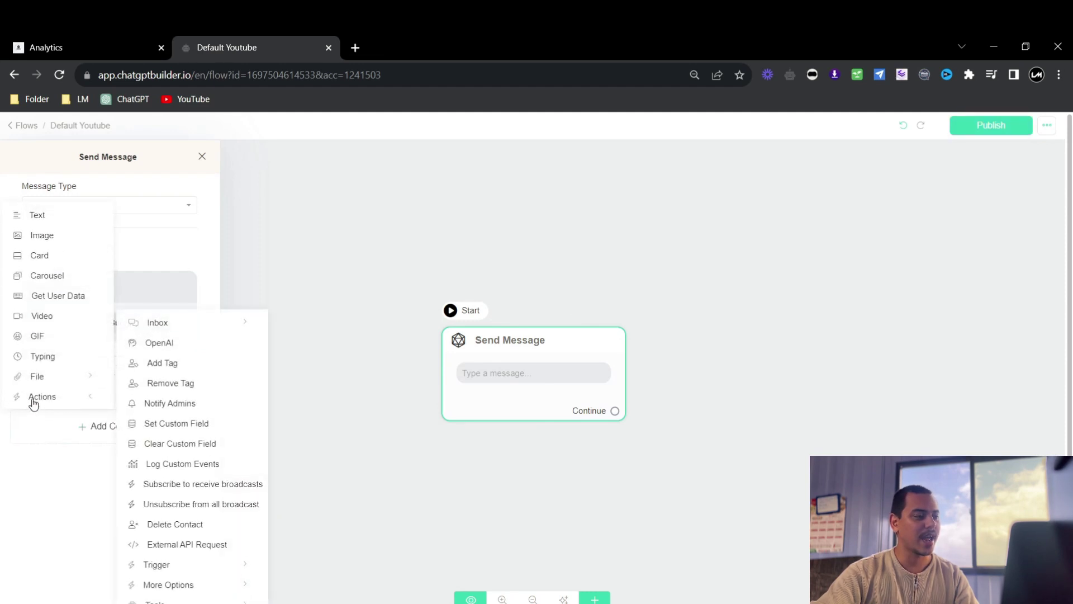
click(163, 347)
drag(208, 378, 192, 280)
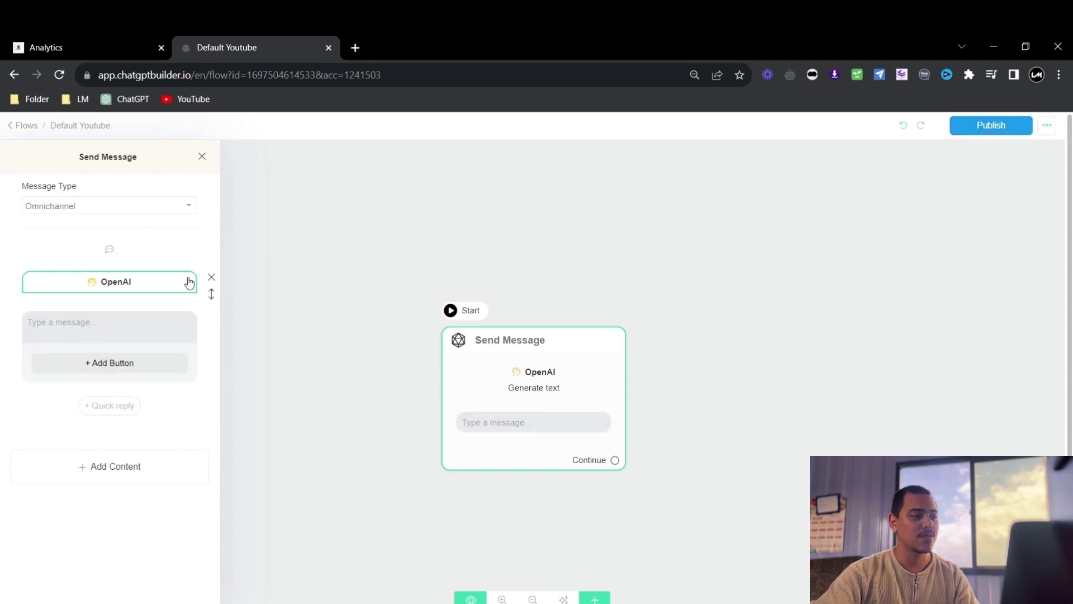
Open the OpenAI action's configuration, review its operation types and choose Generate text.
click(102, 278)
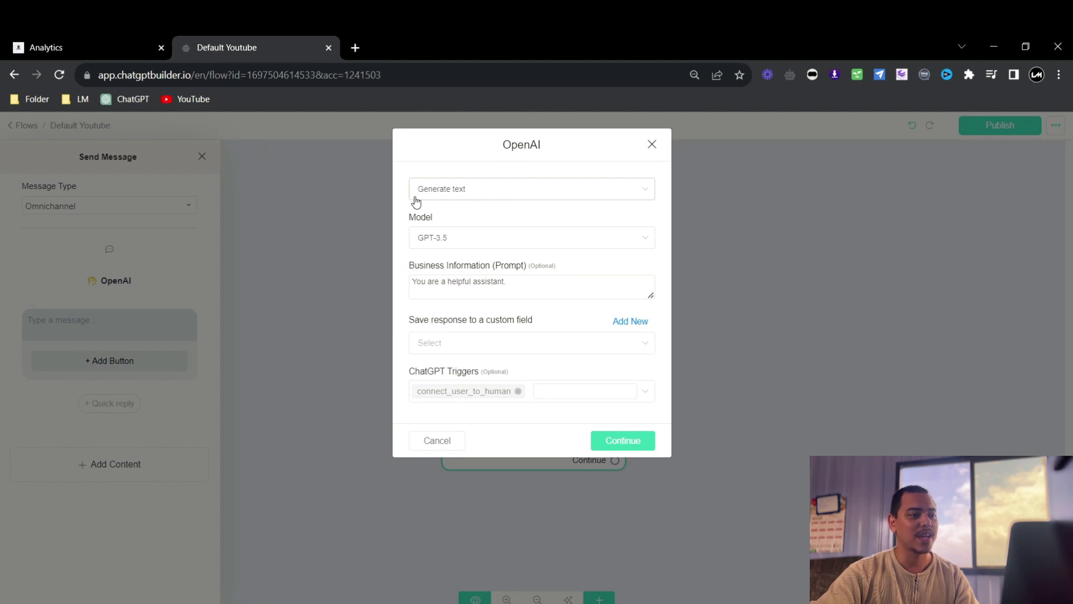
click(487, 197)
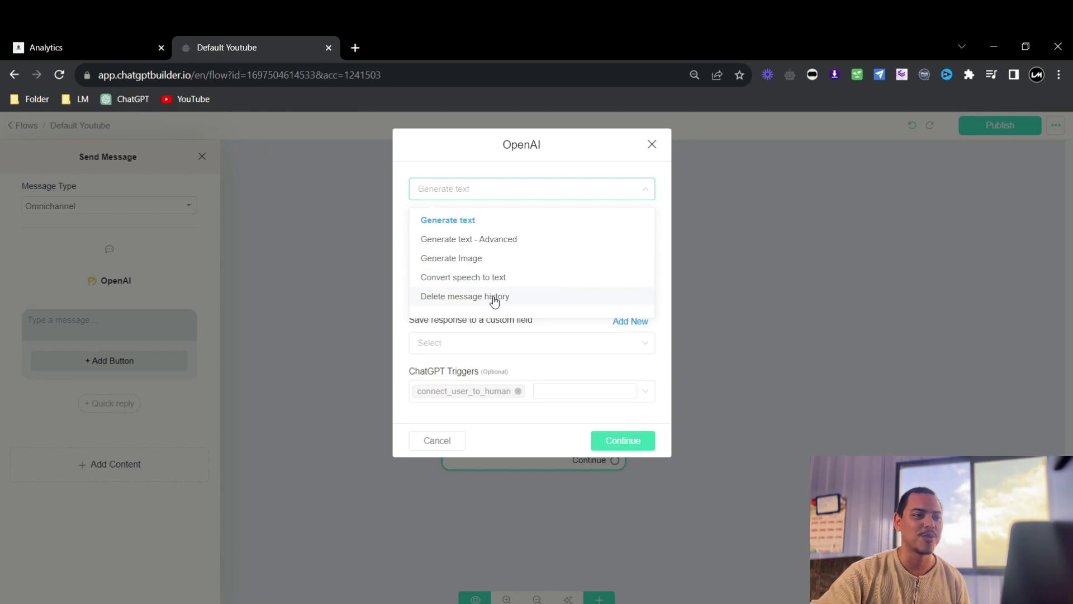
click(474, 221)
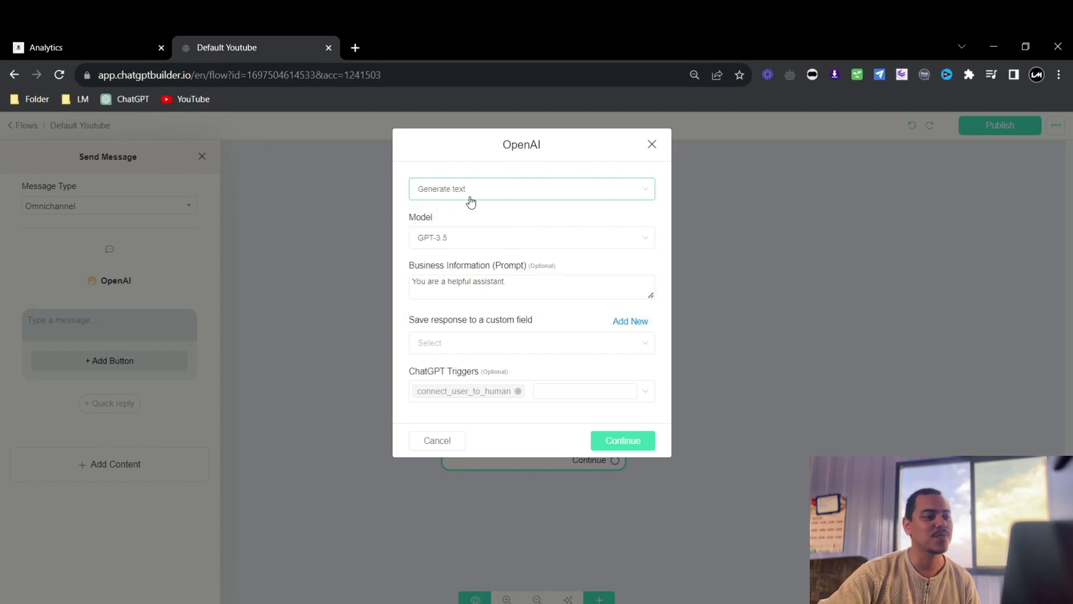
Set the OpenAI action's operation to Generate text - Advanced and its model to GPT-3.5 16k tokens.
click(471, 203)
click(486, 237)
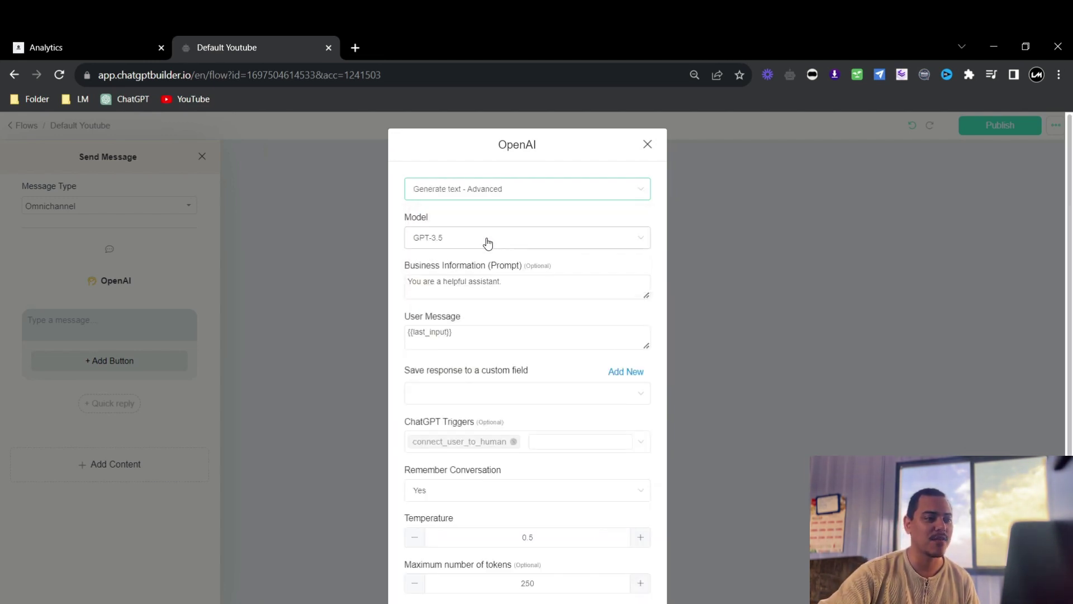
click(488, 242)
click(476, 286)
scroll(475, 281, down, 1)
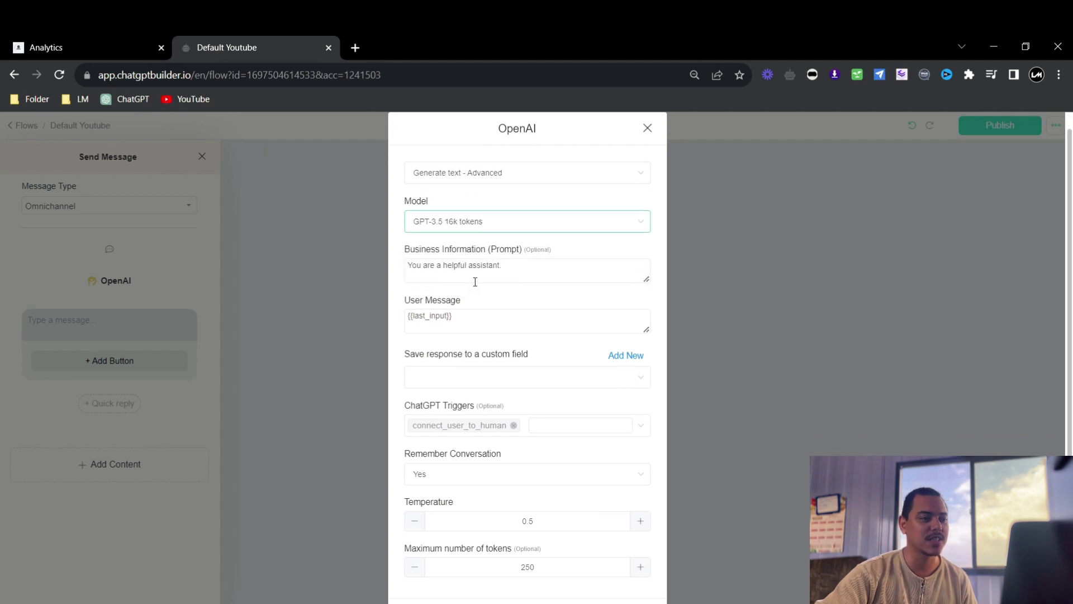
scroll(475, 281, down, 1)
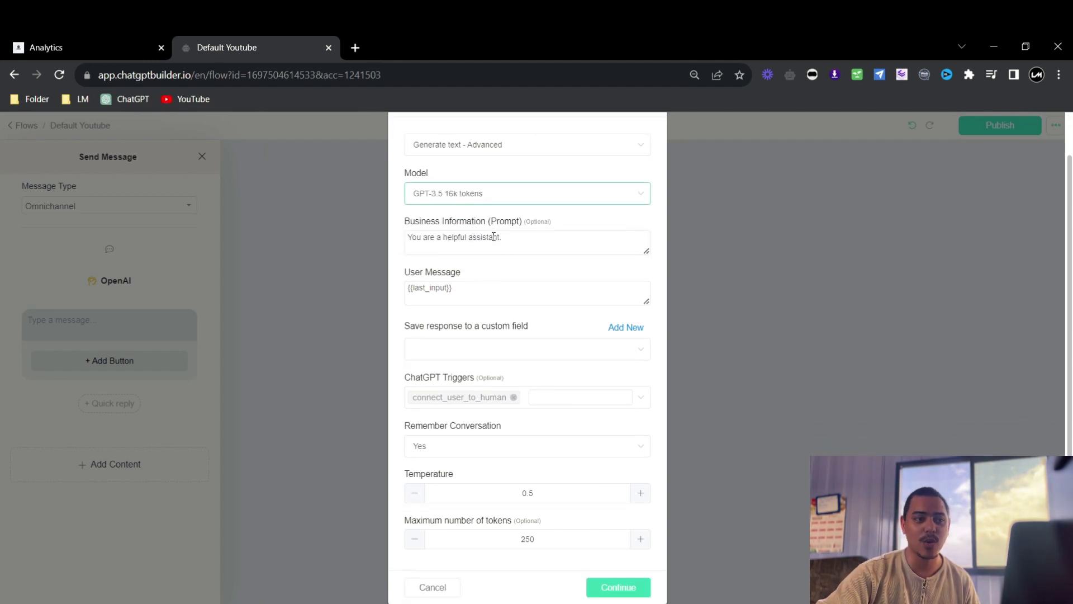
click(527, 240)
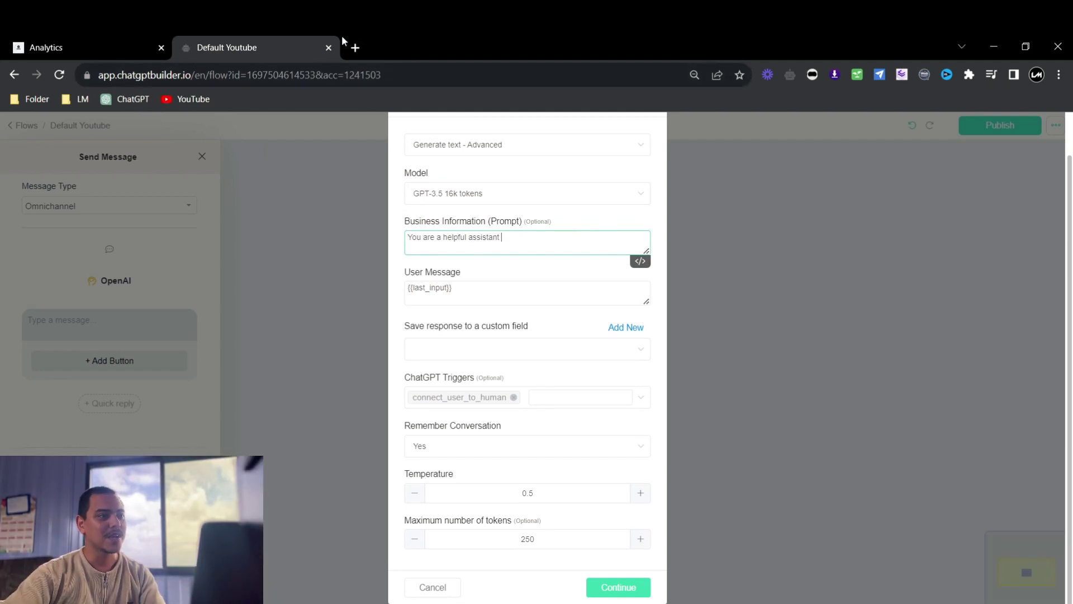
Search Google in a new browser tab for "car detailer in australia".
click(355, 48)
click(398, 75)
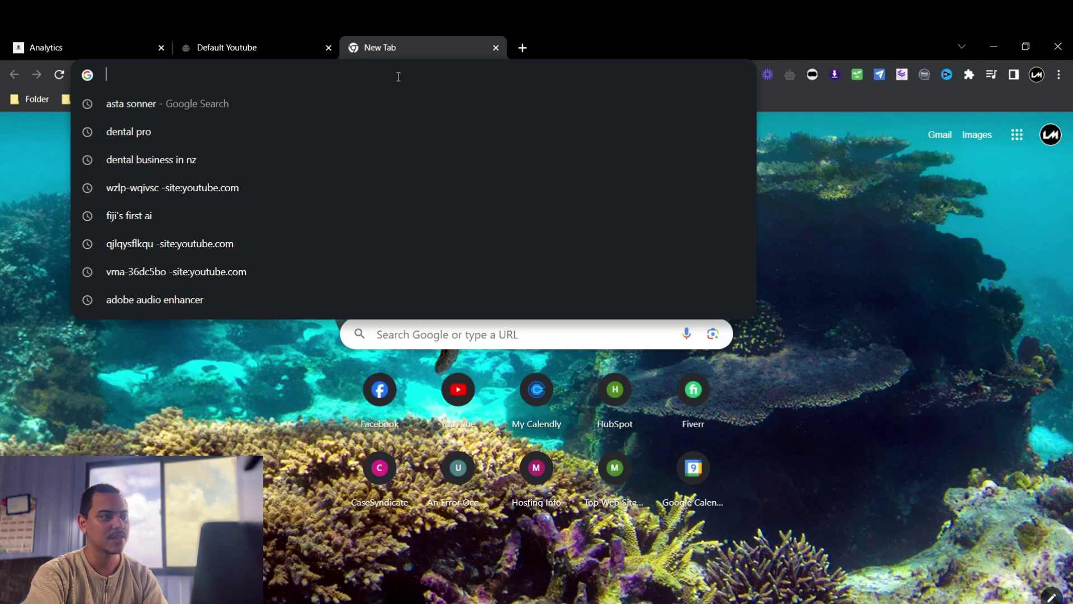
text(card)
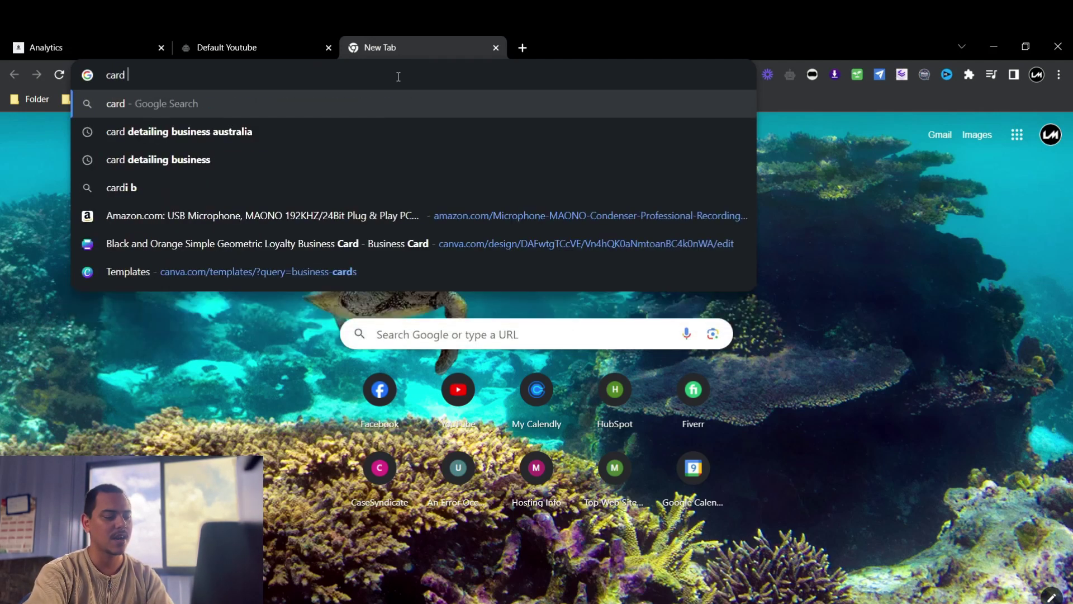
key(BackSpace)
text(detailer in )
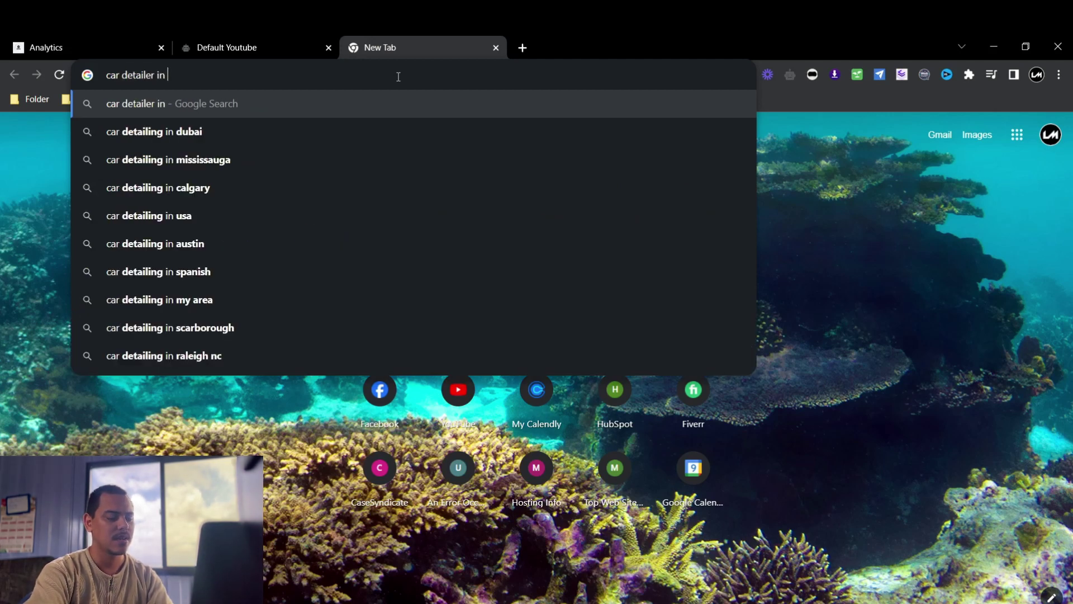
text(australia)
key(Return)
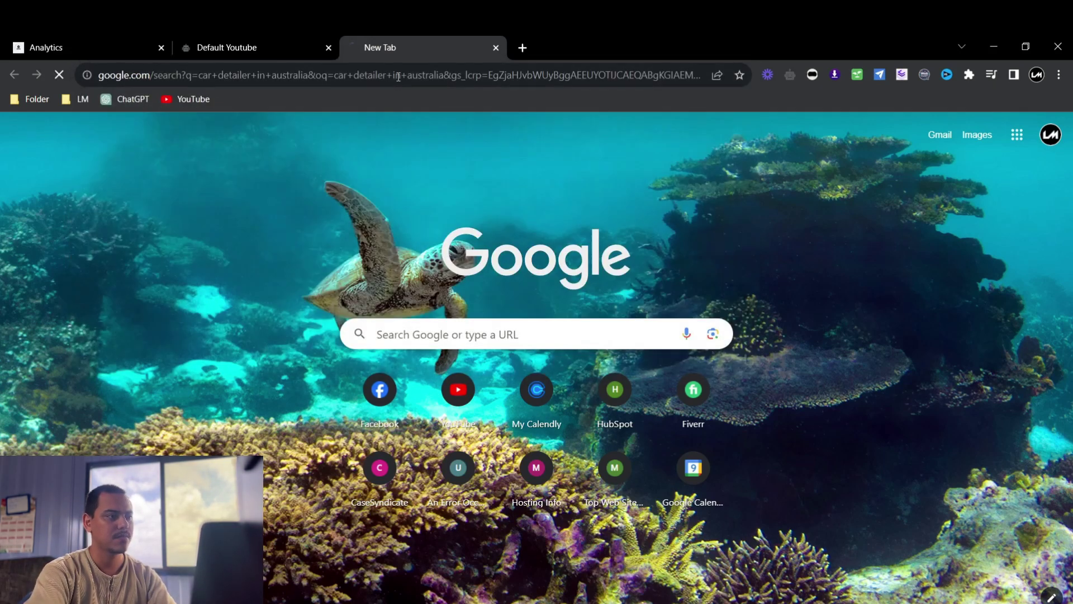
Open the mobilecardetailingmordialloc.com.au website from the search results and copy all of its homepage content.
scroll(252, 305, down, 5)
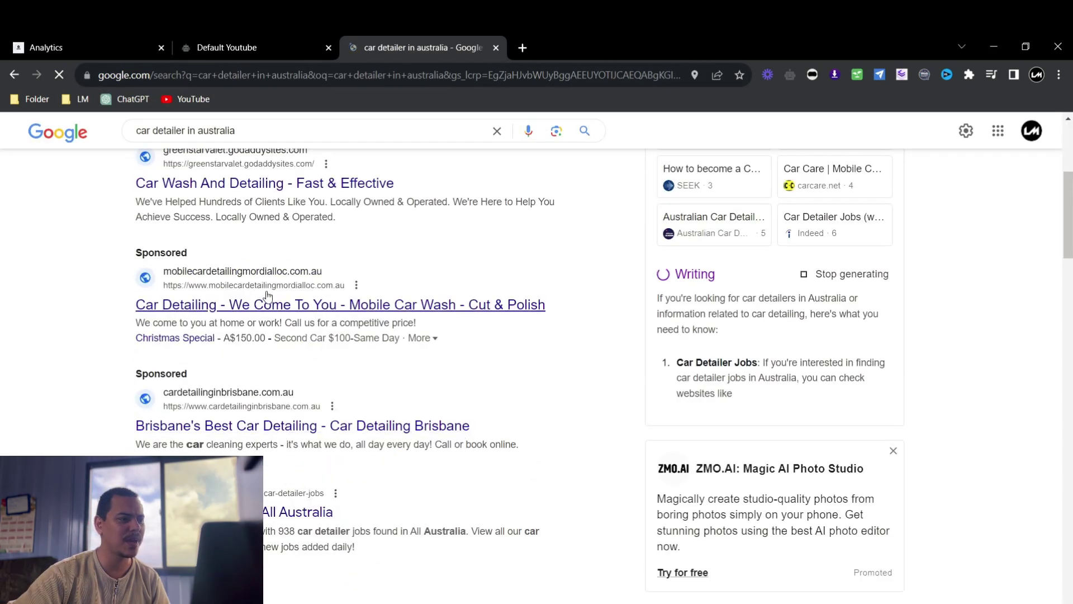
click(259, 304)
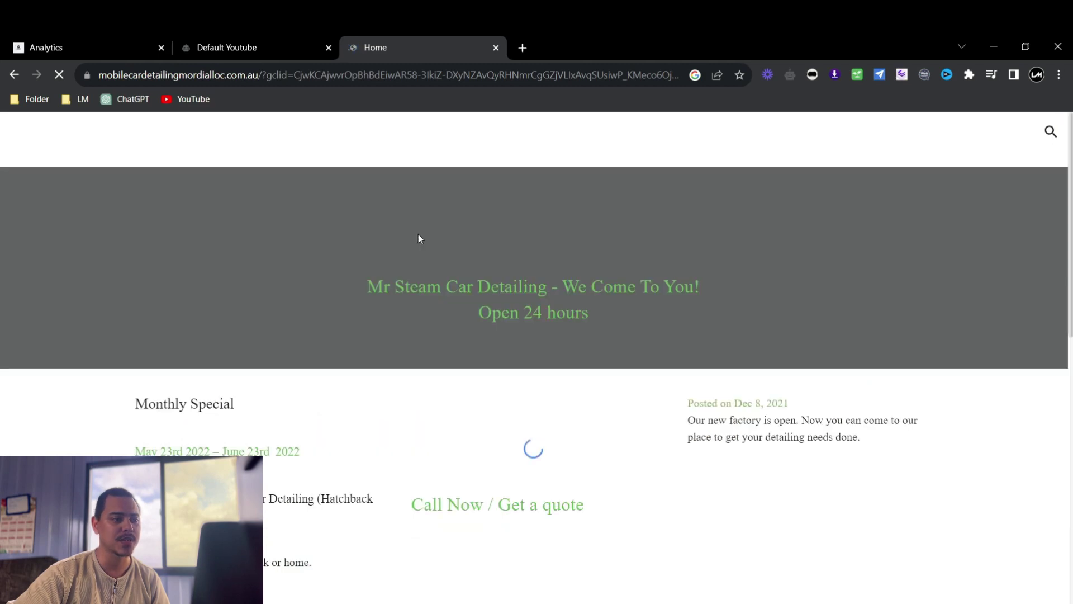
scroll(415, 236, down, 5)
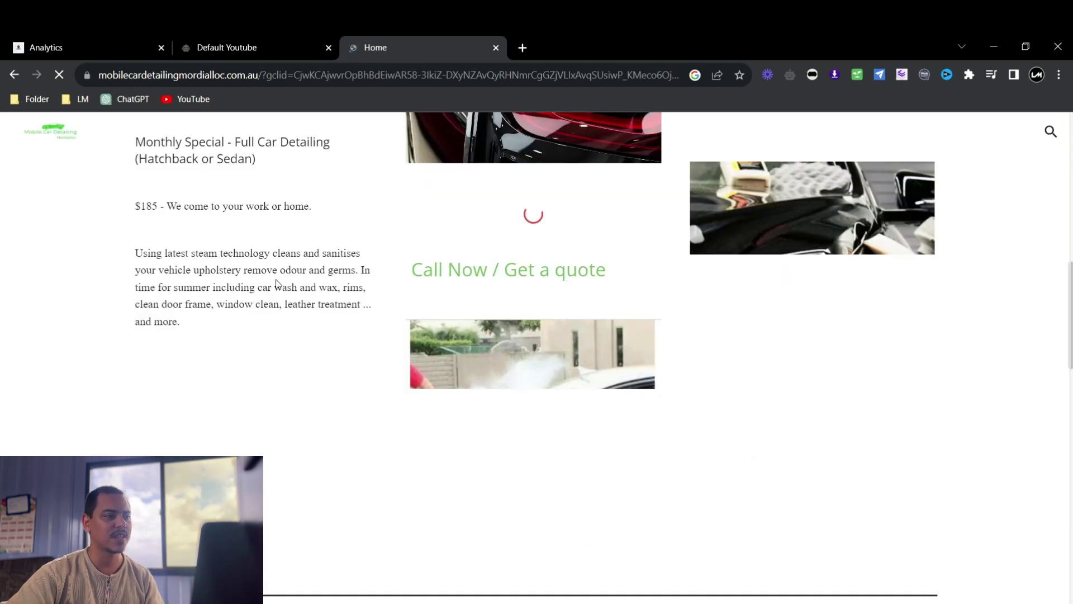
key(ctrl+a)
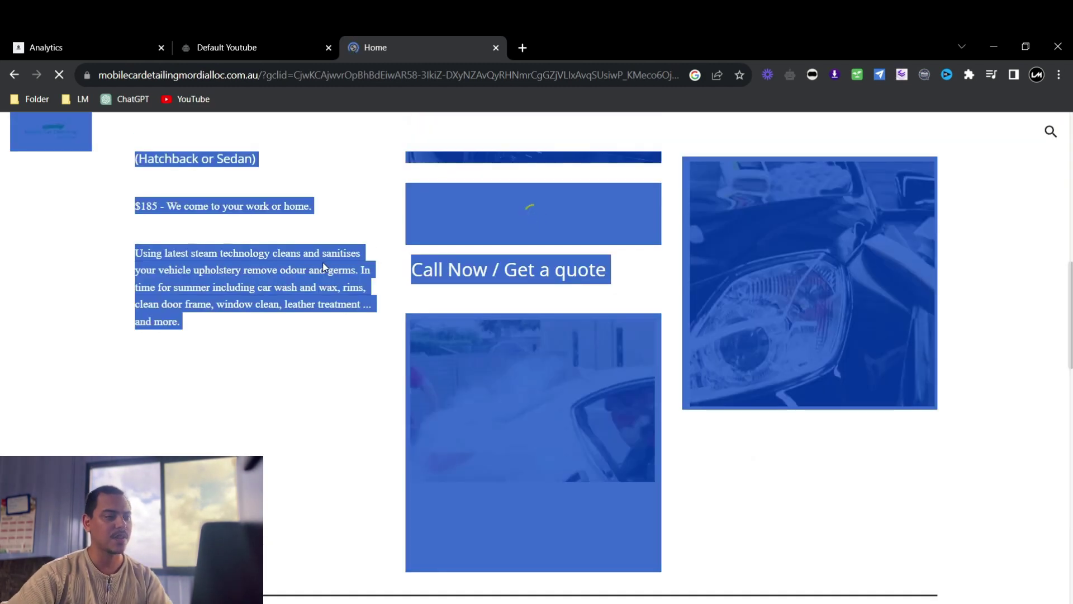
Open ChatGPT in a new browser tab and choose the GPT-4 model.
click(527, 47)
click(135, 99)
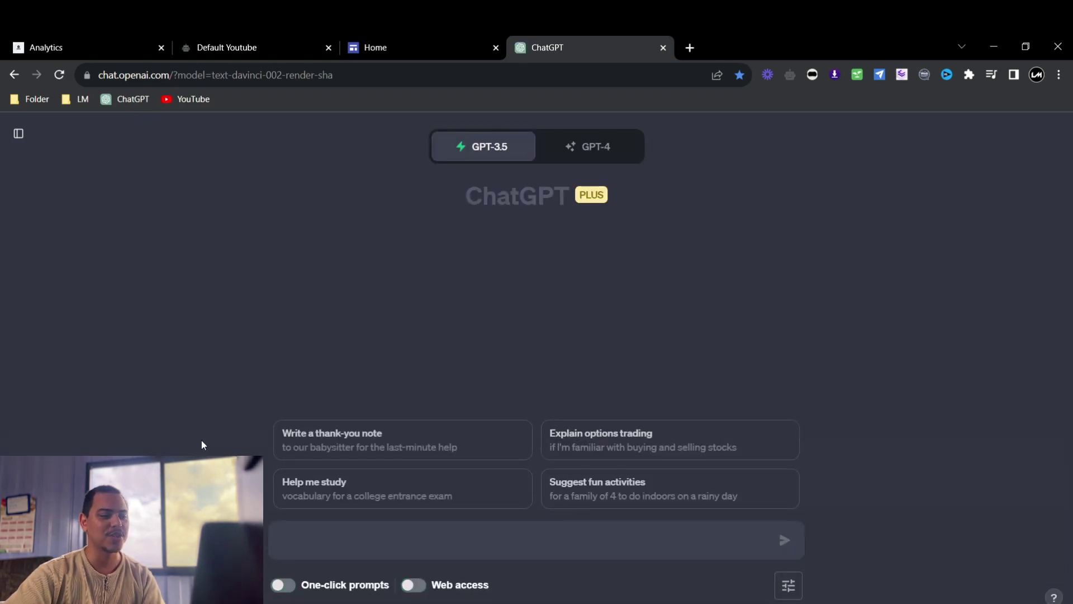
click(615, 146)
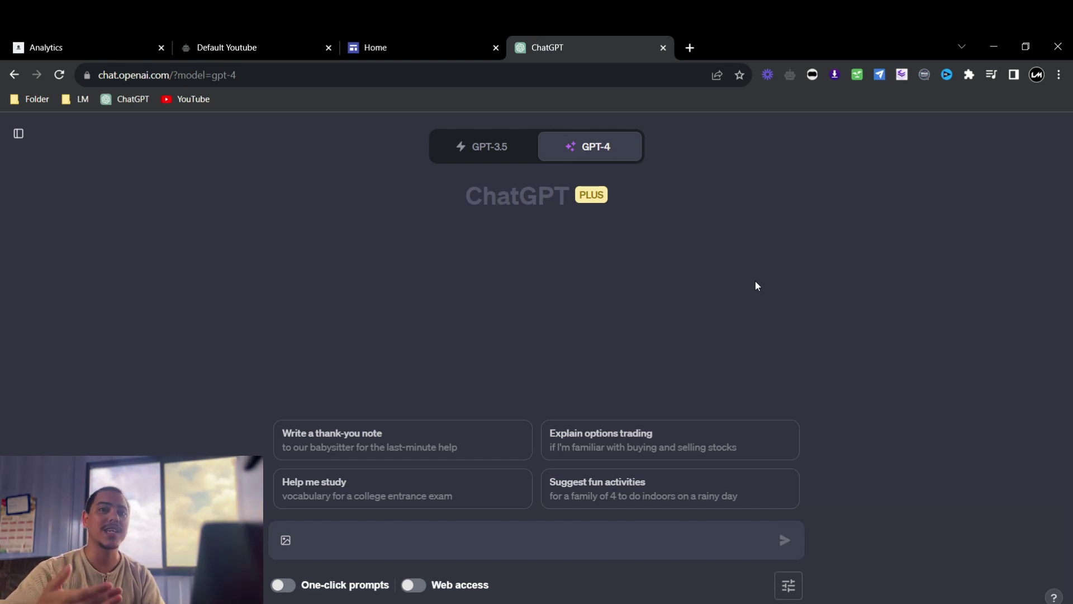
Send ChatGPT the prompt "Create a chatbot knowledge base using this info in text format:" followed by the copied website content.
click(568, 538)
text(Creat a)
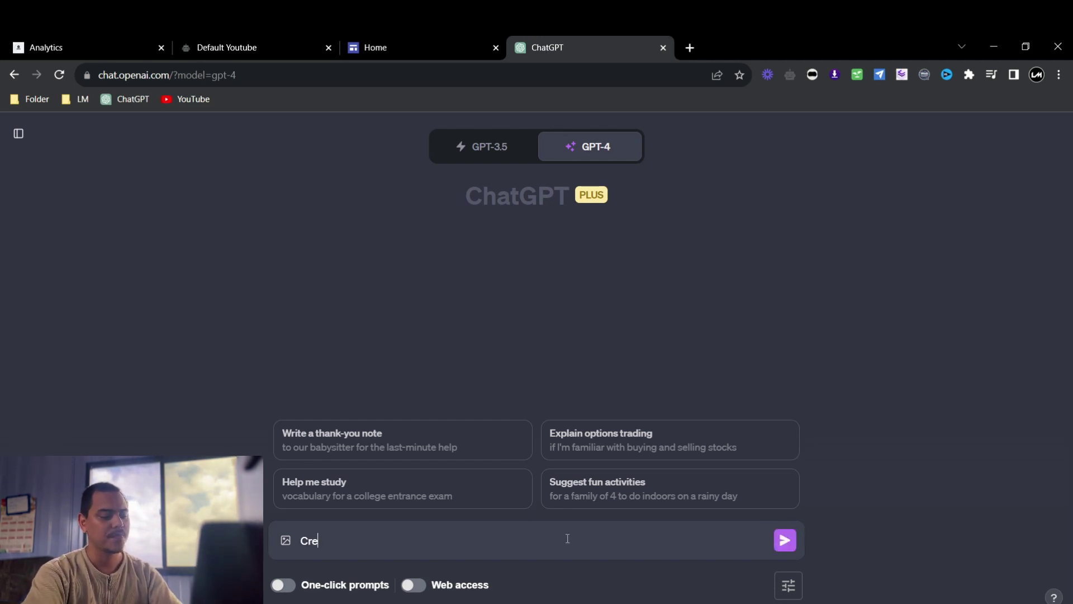
key(BackSpace)
key(BackSpace)
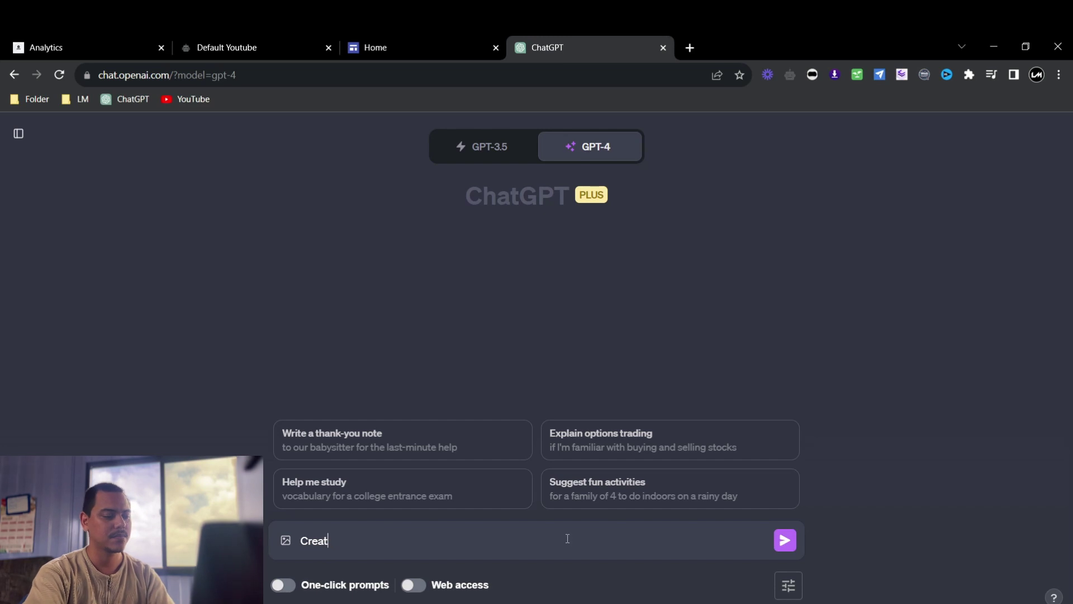
text(e a chatbot kn)
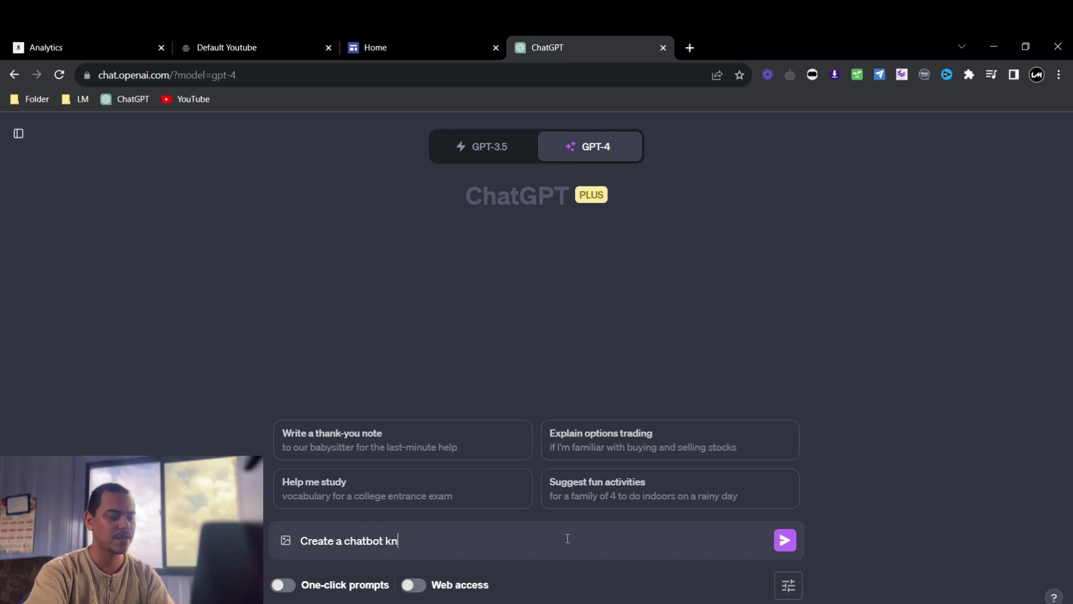
text(owledge bas)
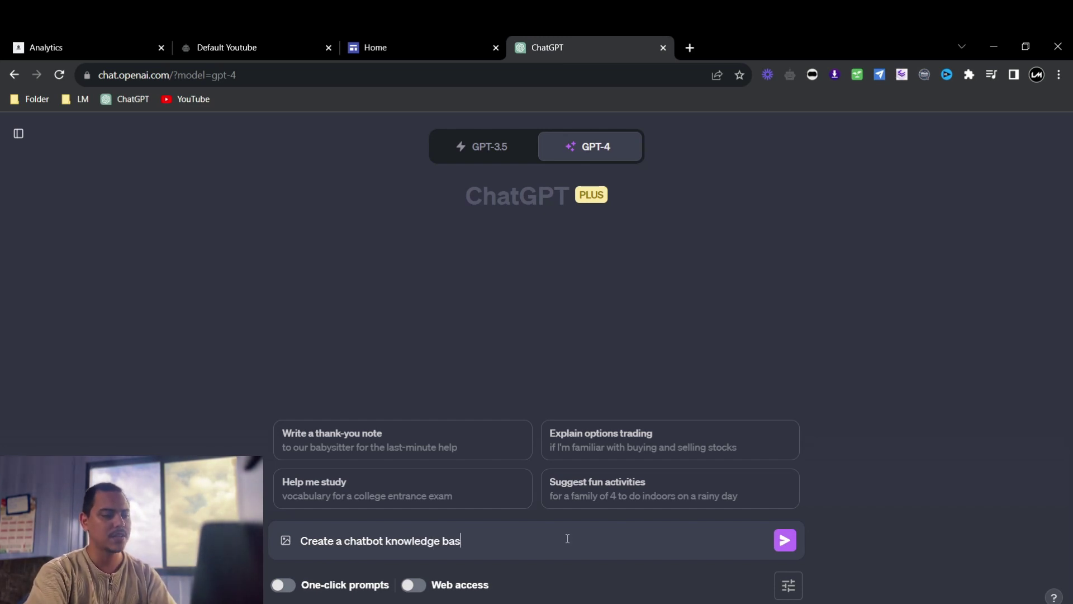
text(e usng th)
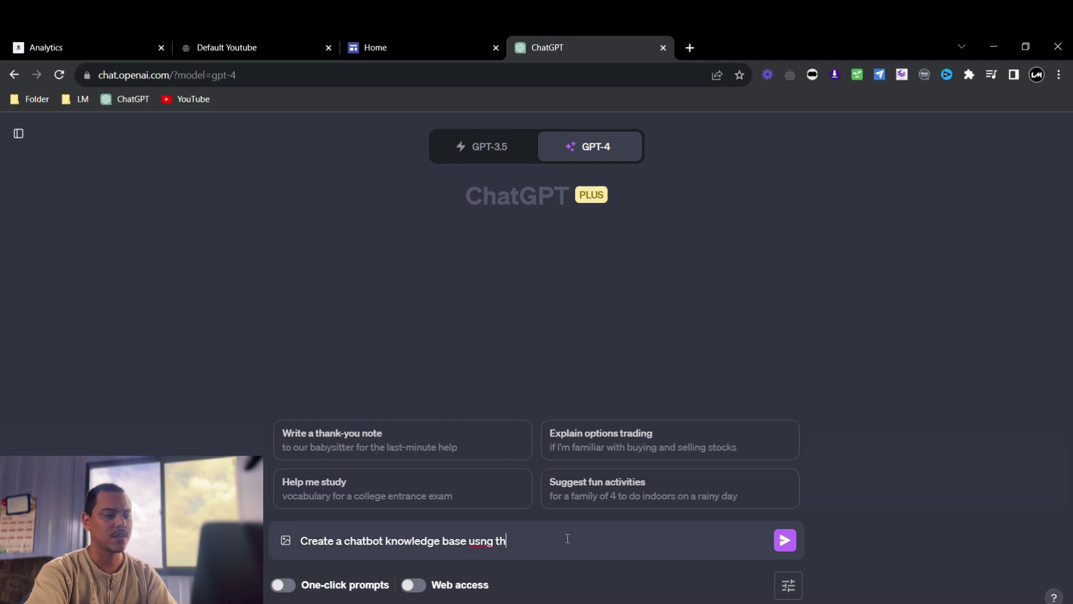
key(BackSpace)
key(BackSpace)
key(BackSpace)
key(BackSpace)
key(BackSpace)
text(ing ths)
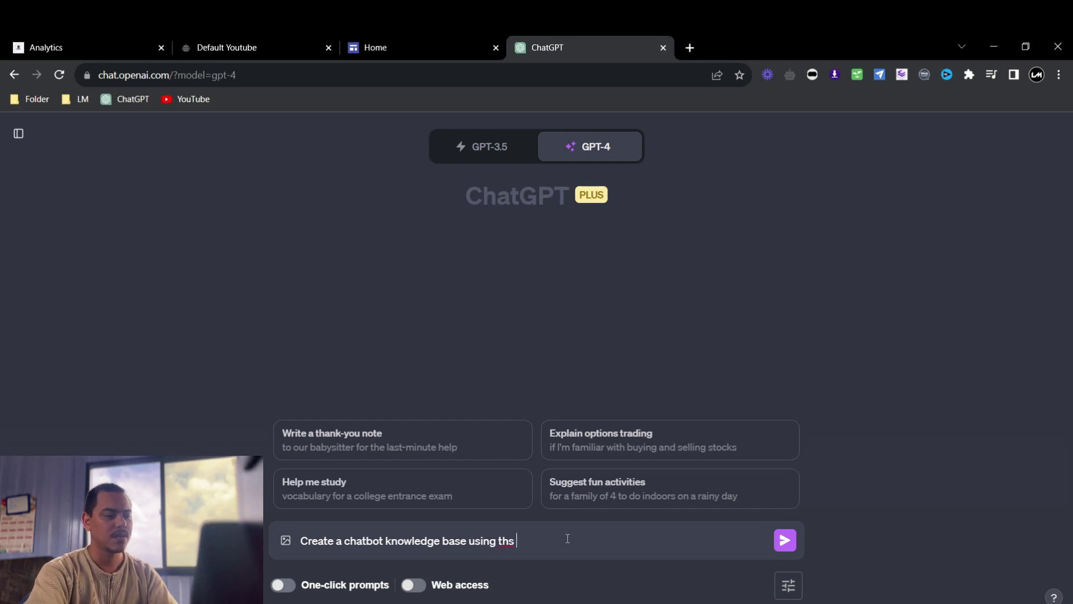
key(BackSpace)
key(BackSpace)
text(is info )
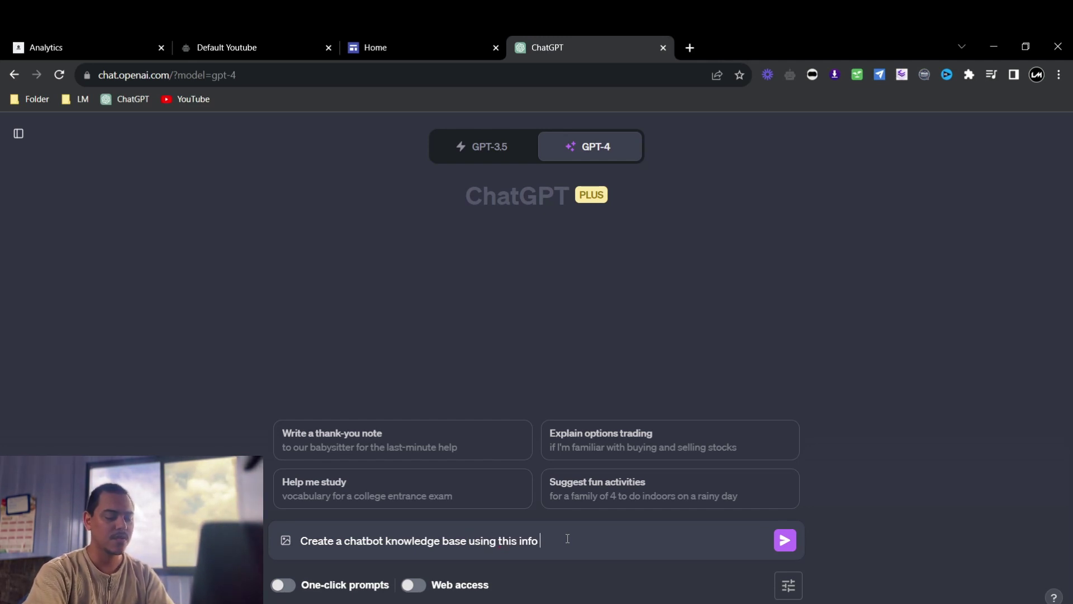
text(in text f)
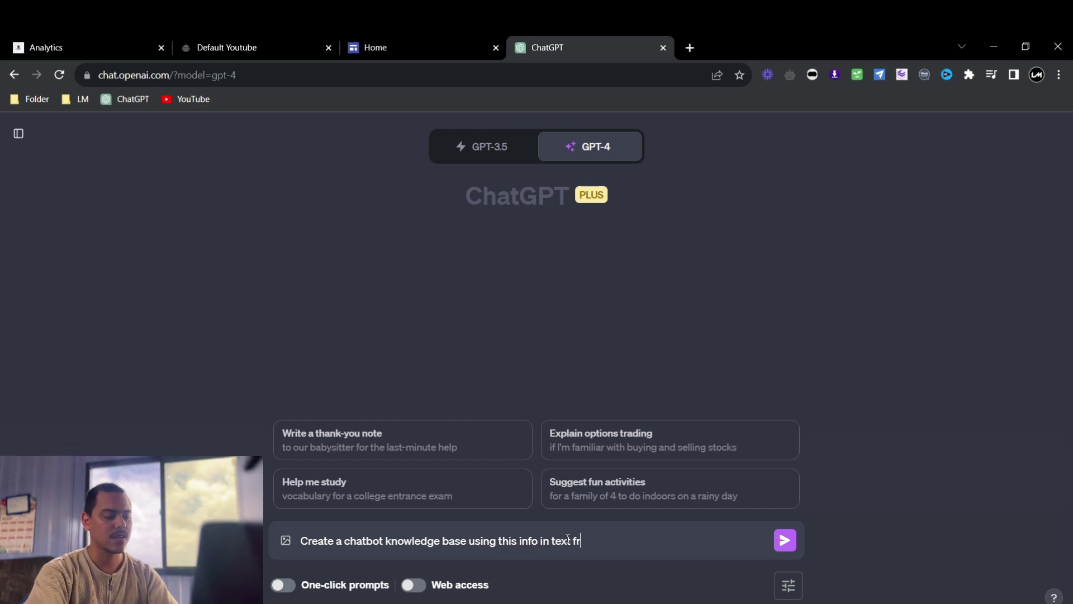
text(ormat:)
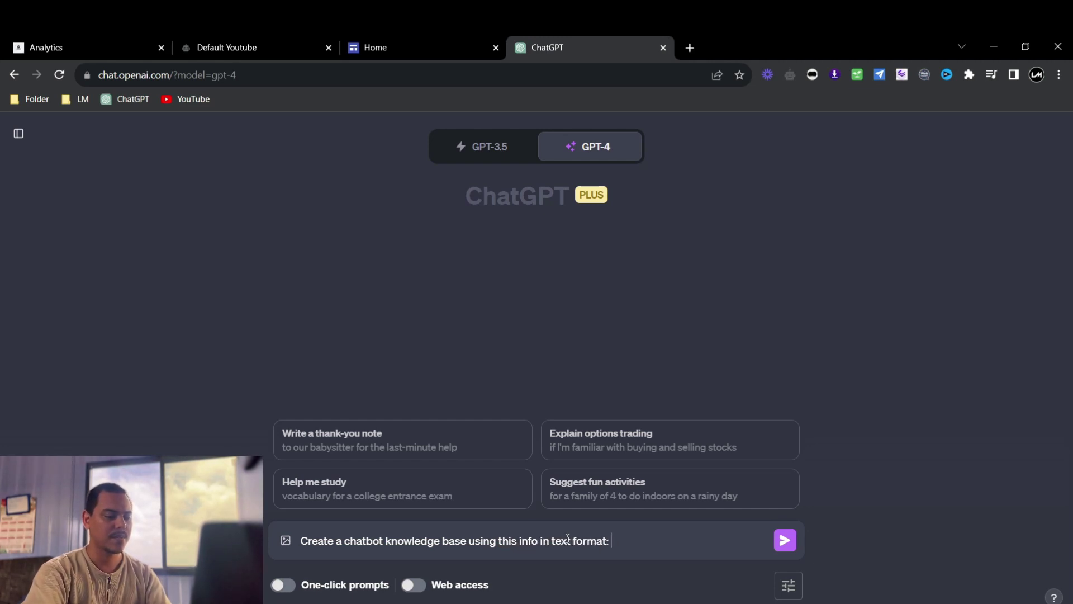
key(ctrl+v)
key(Return)
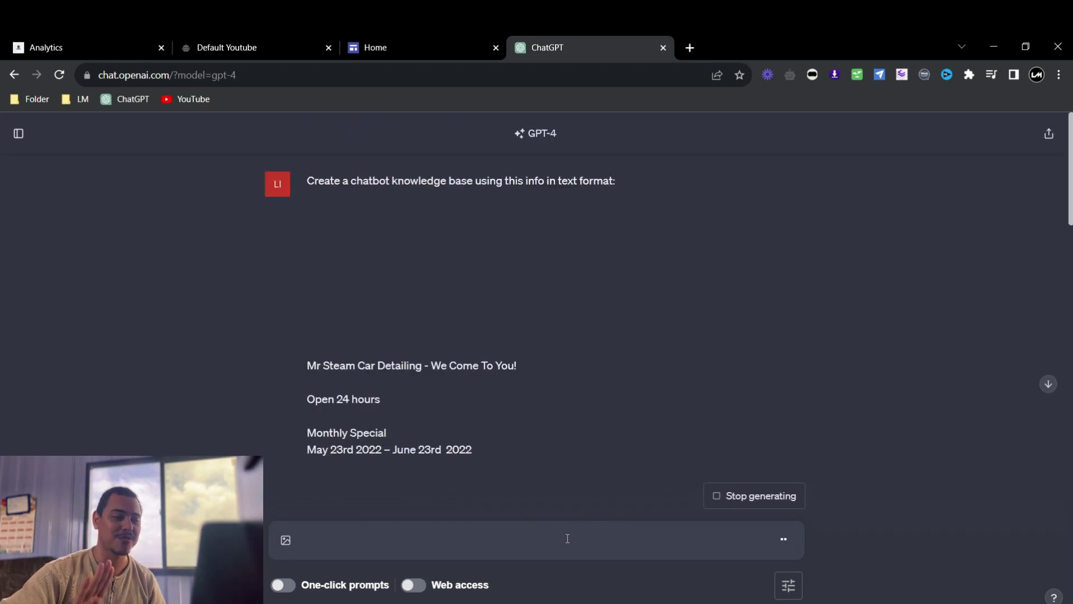
Review the generated car detailing knowledge base and copy it from its title through the contact information.
click(1050, 383)
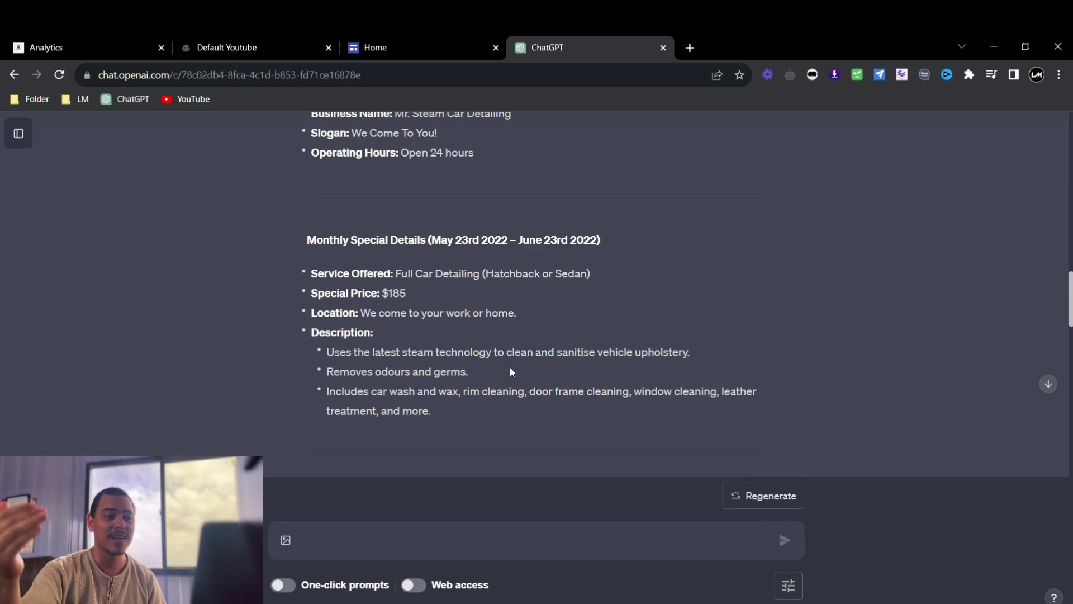
scroll(520, 358, down, 10)
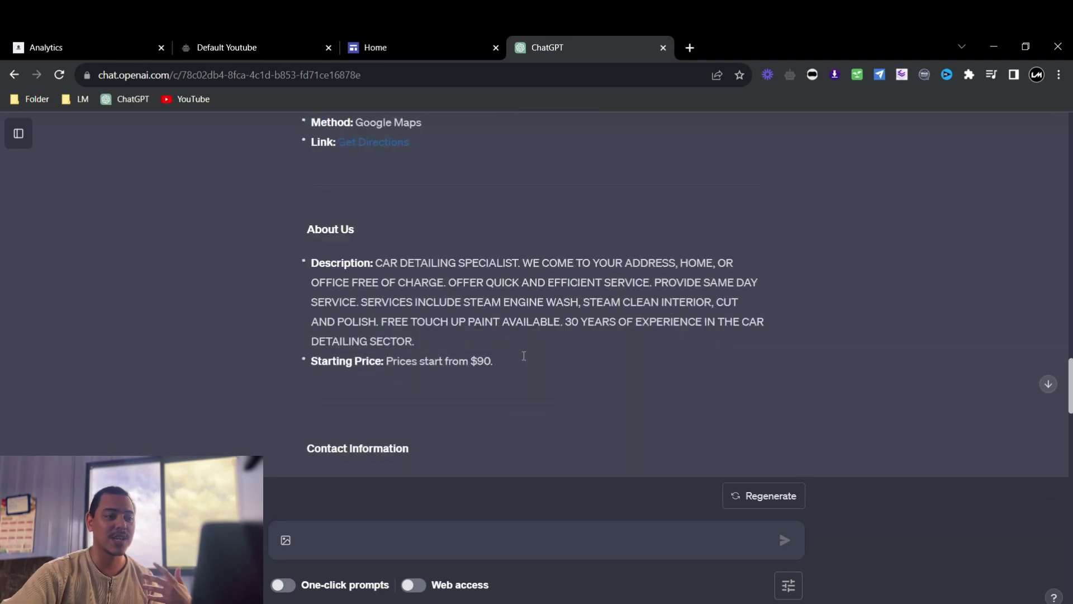
scroll(524, 356, down, 6)
scroll(503, 351, up, 15)
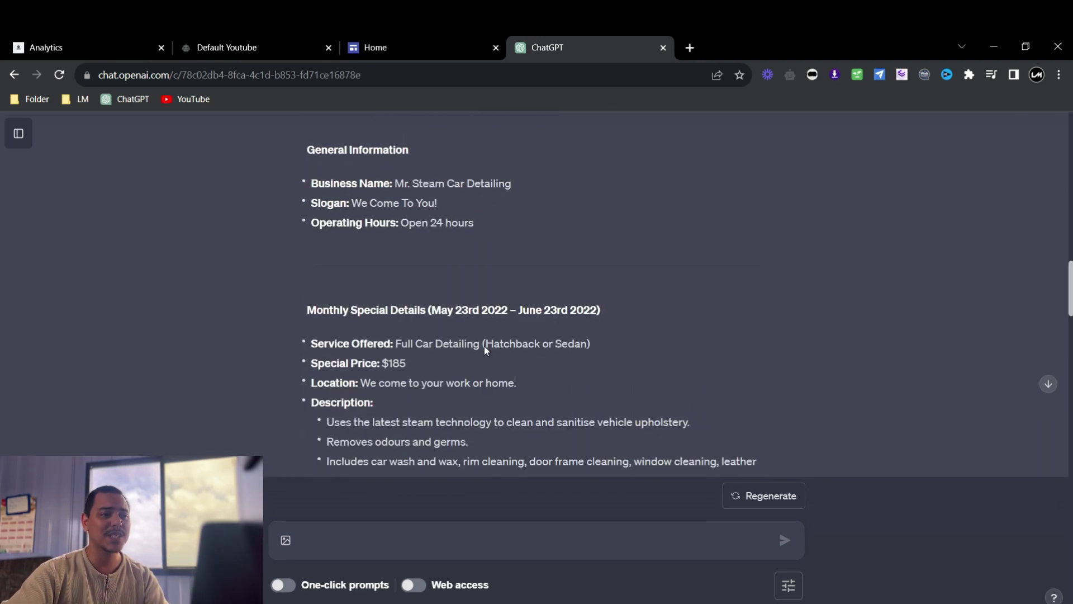
scroll(484, 347, up, 3)
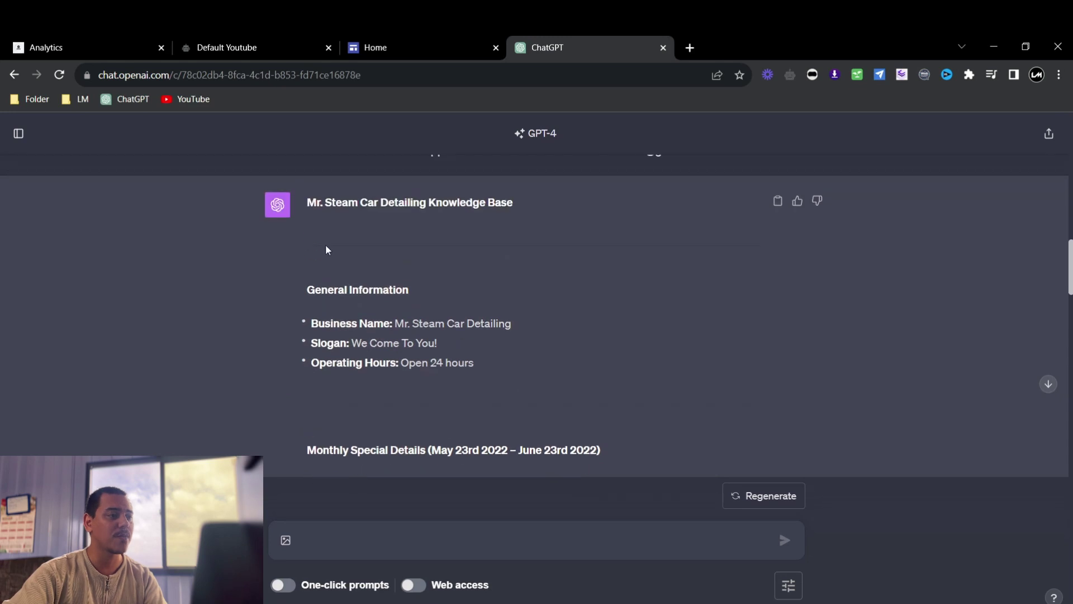
scroll(596, 290, down, 12)
drag(309, 204, 838, 188)
scroll(601, 288, down, 3)
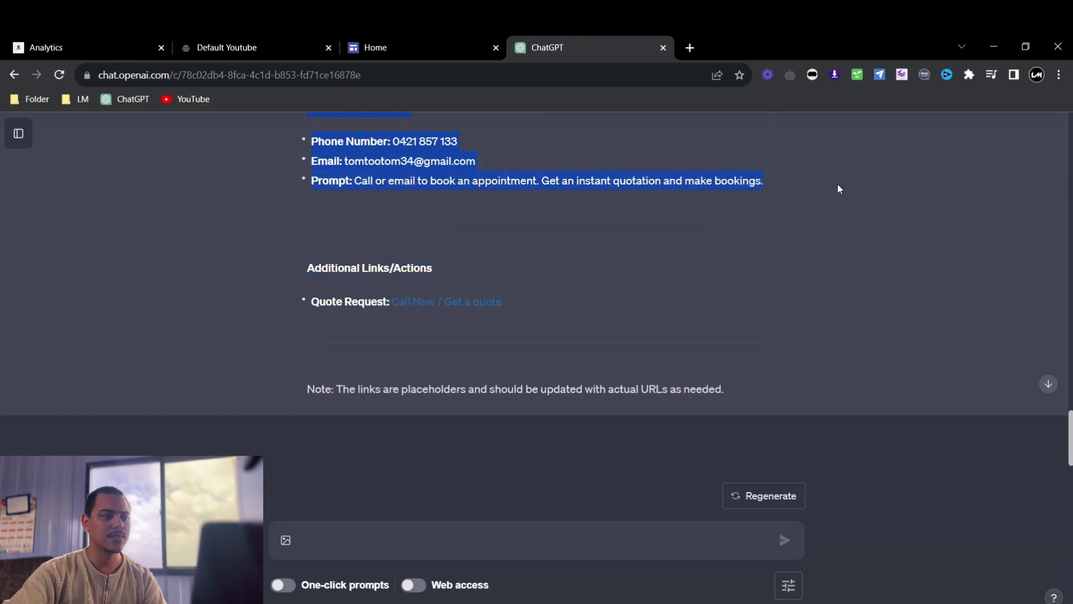
Return to the Default Youtube flow and complete the business information prompt as "You are a helpful assistant for a car detailing business reply in a warm and helpful tone".
click(265, 47)
click(528, 247)
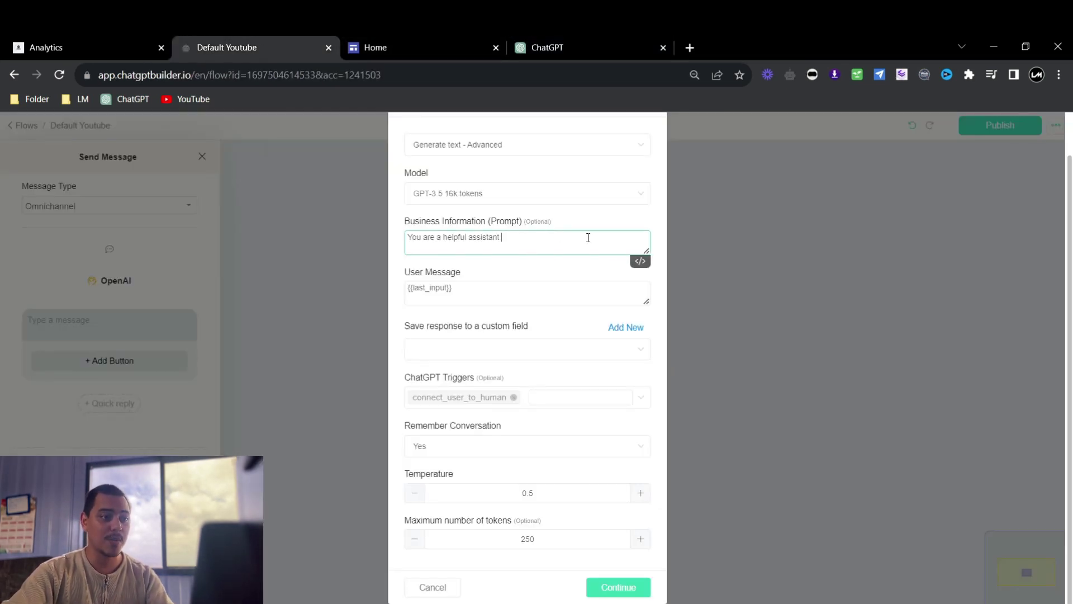
drag(647, 248, 646, 374)
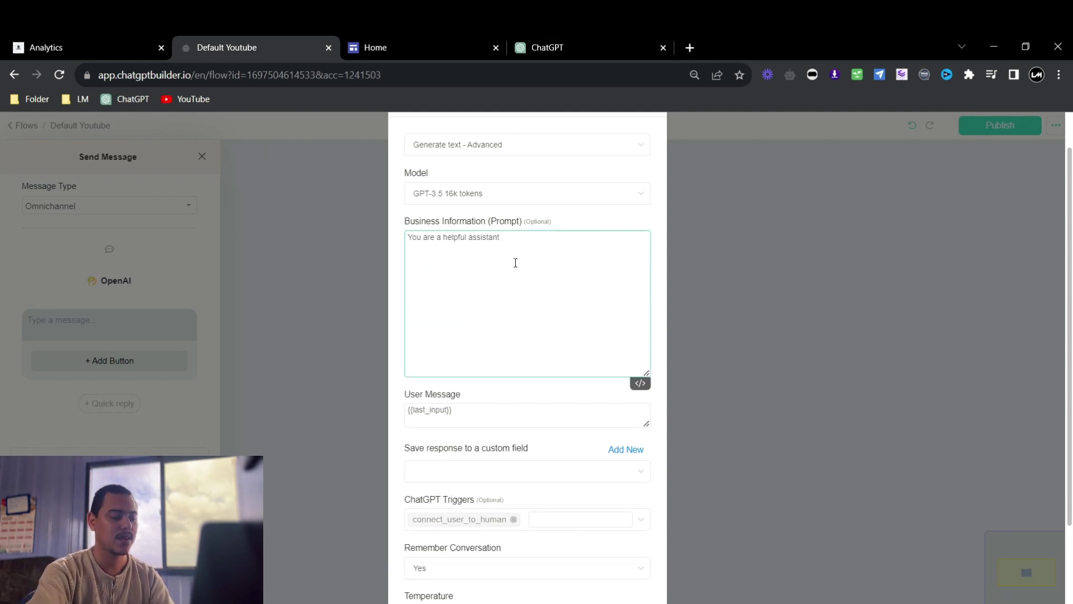
text(for a car )
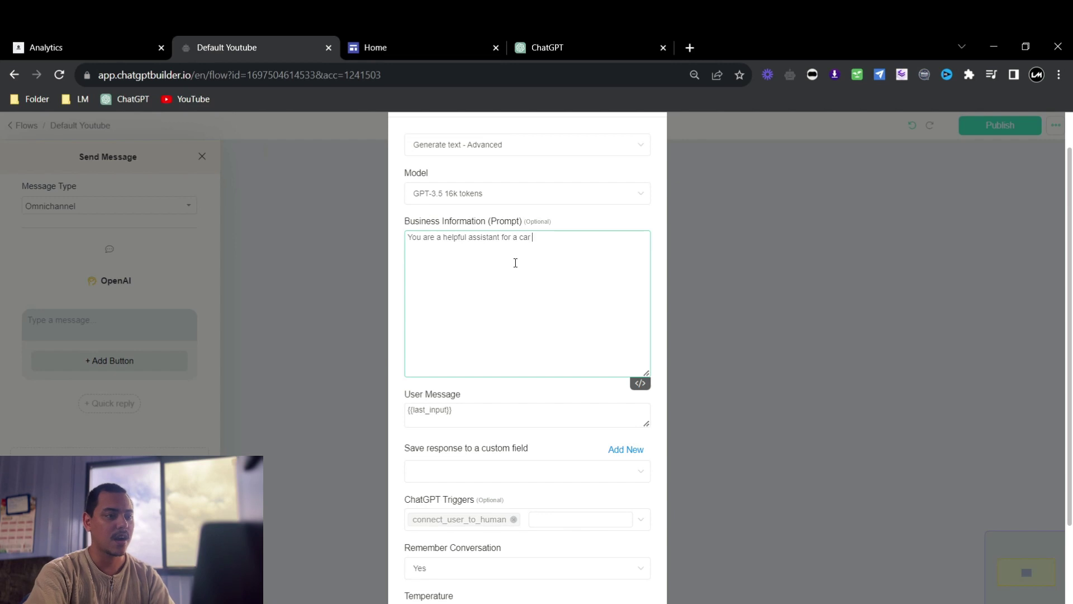
text(detialing)
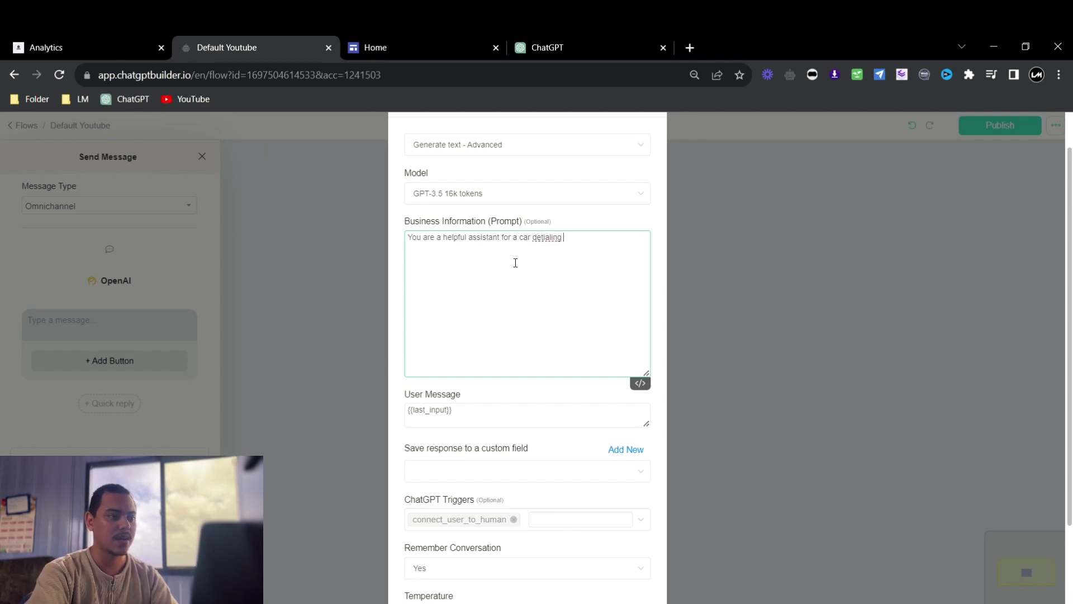
key(BackSpace)
key(BackSpace)
key(BackSpace)
key(BackSpace)
key(BackSpace)
key(BackSpace)
key(BackSpace)
text(ail)
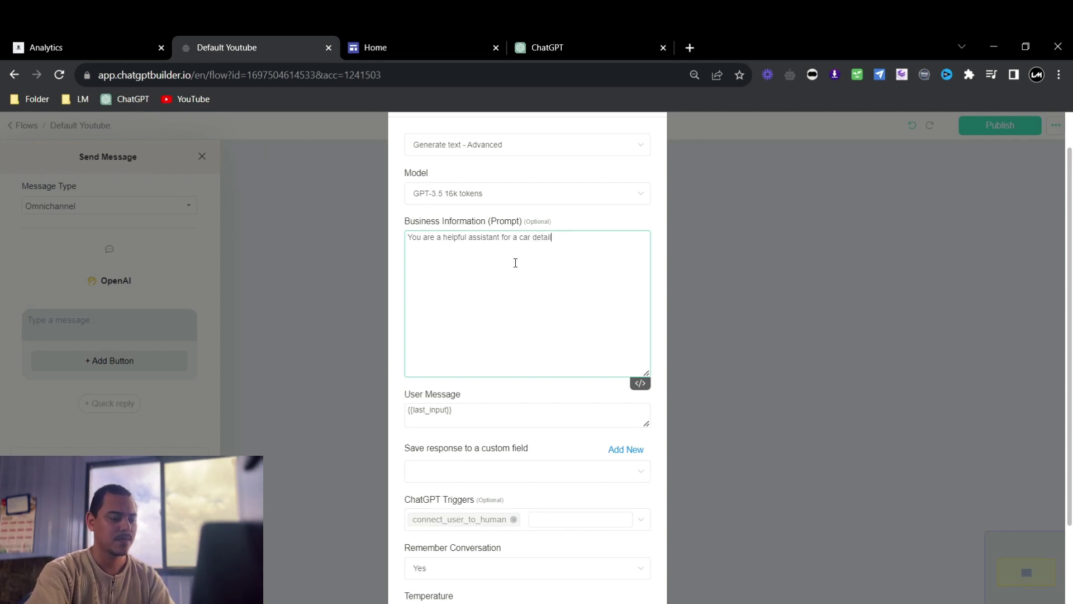
text(ing business )
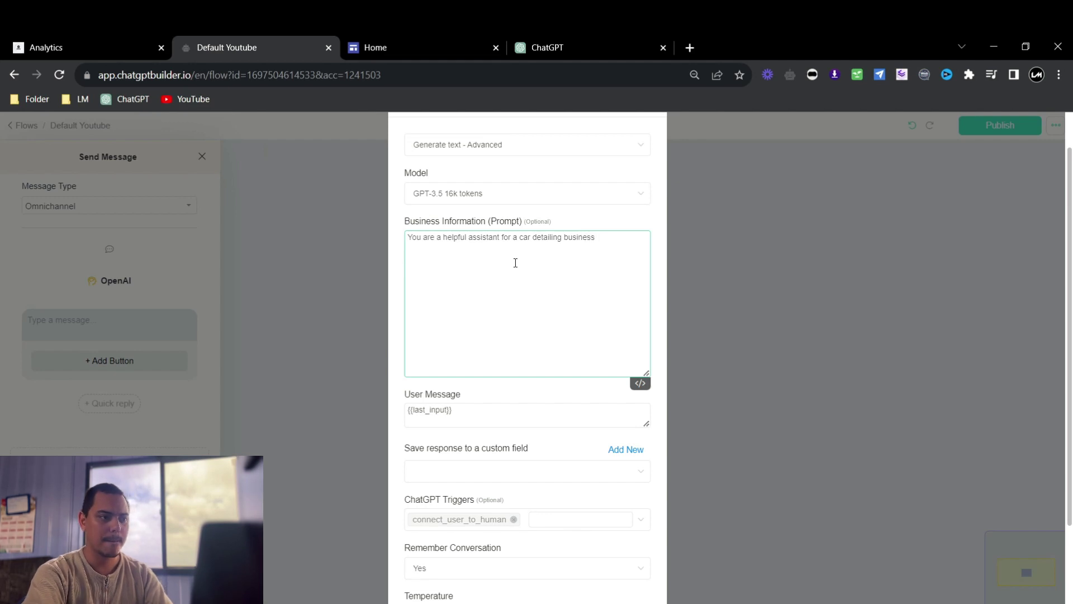
text(reply in a wa)
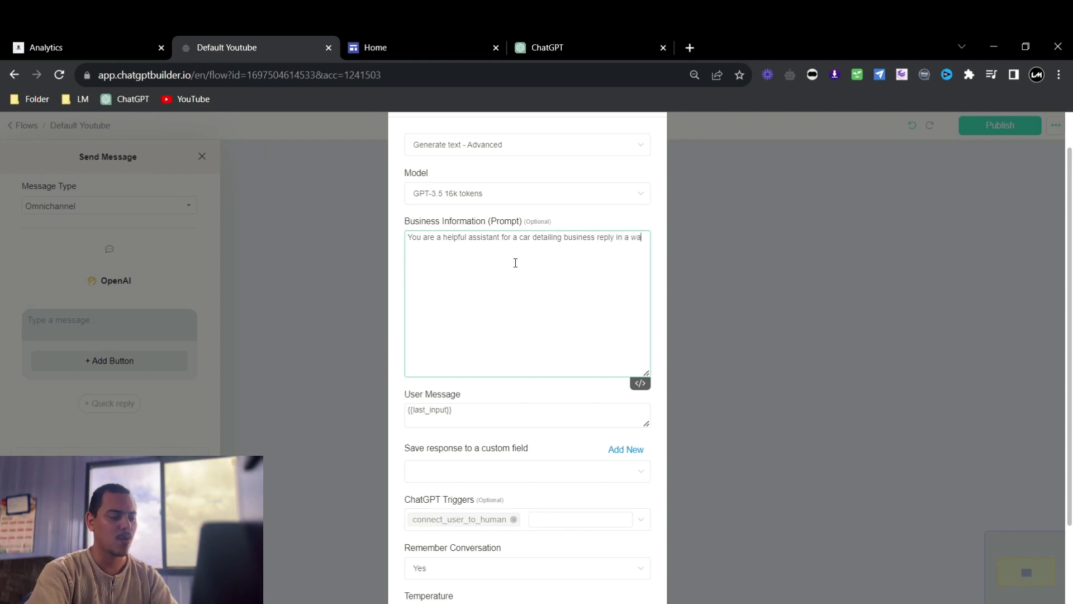
text(rm and helpfu)
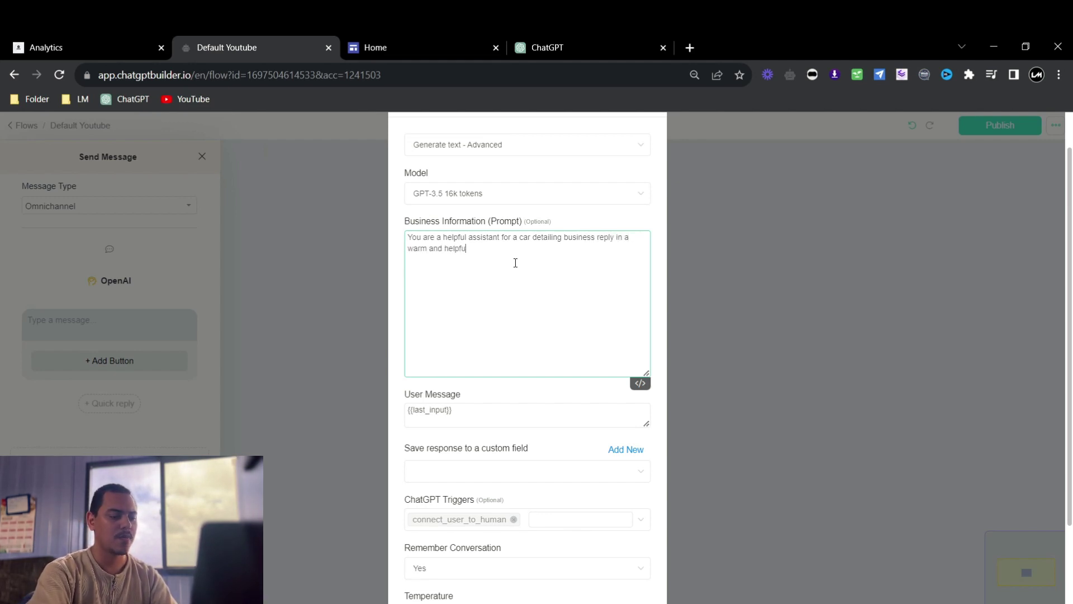
text(l tone)
key(Return)
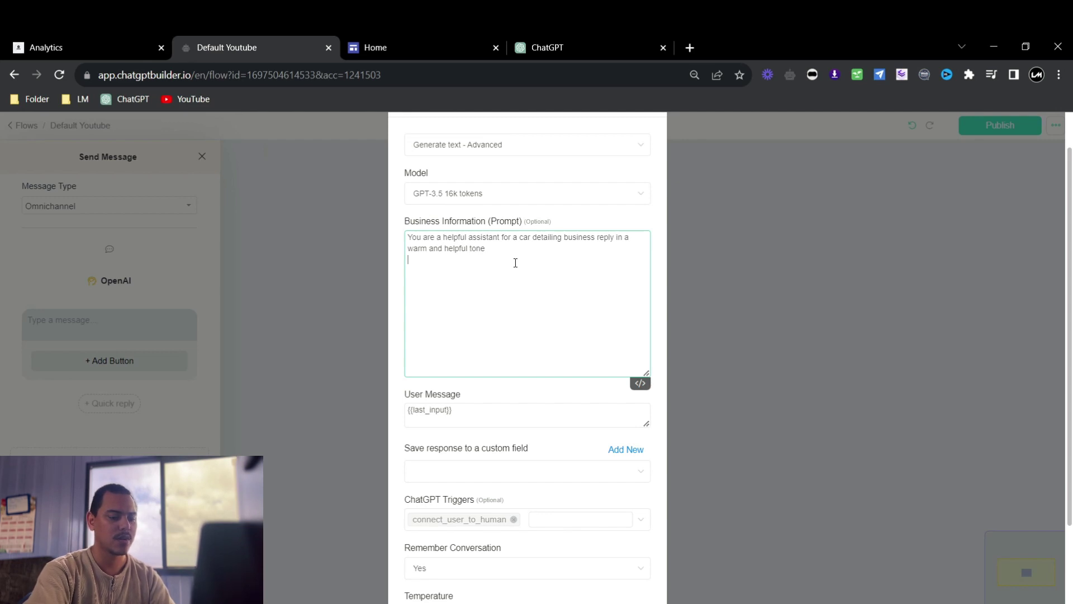
Paste the copied car detailing knowledge base below the opening instruction in the business information prompt and check it.
key(ctrl+v)
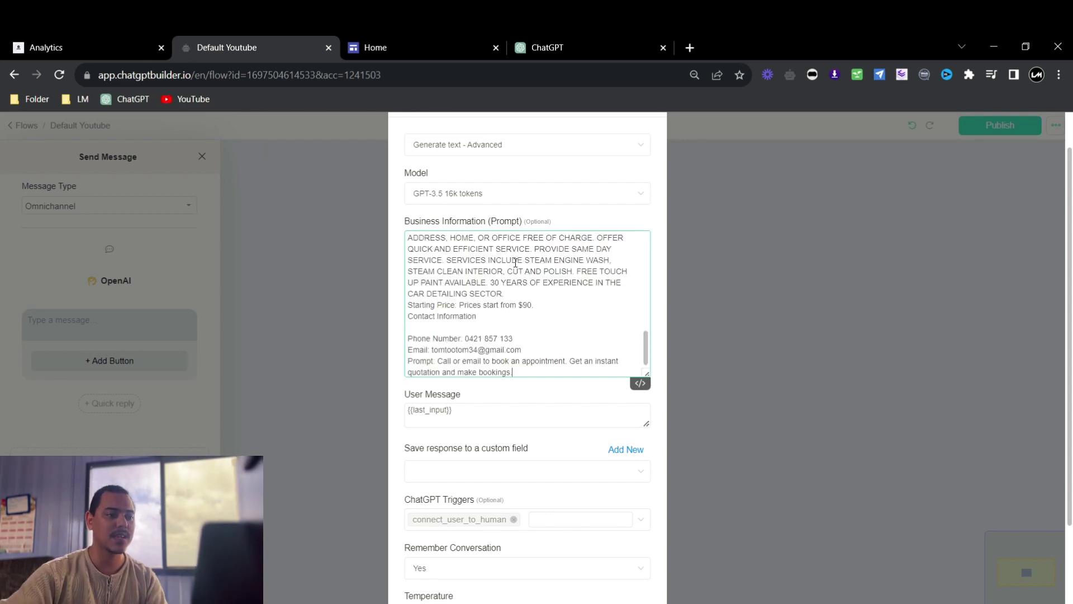
scroll(553, 306, up, 6)
scroll(556, 309, down, 6)
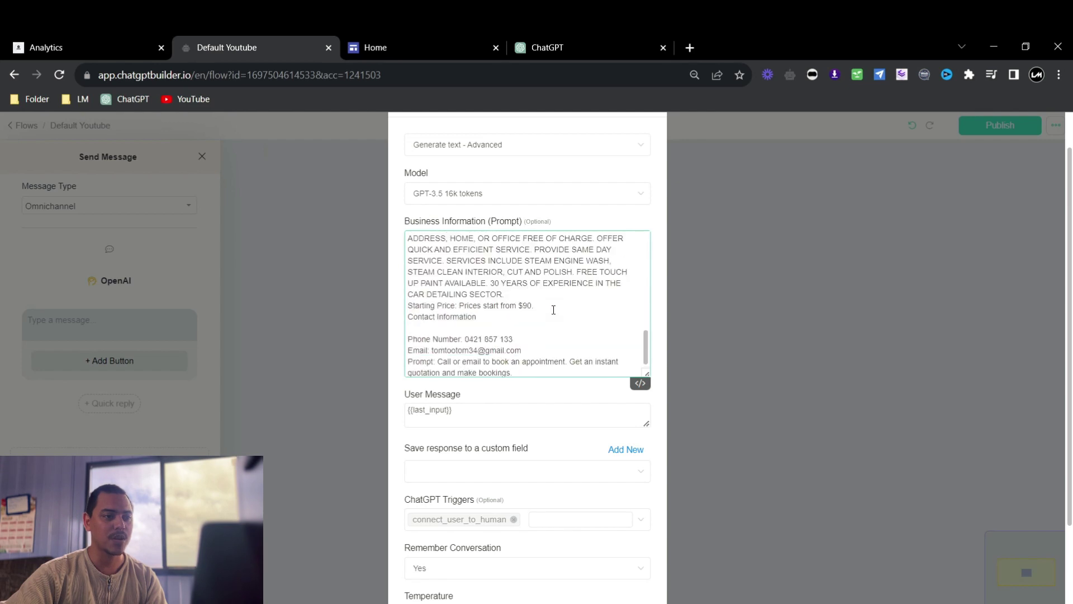
scroll(682, 364, down, 3)
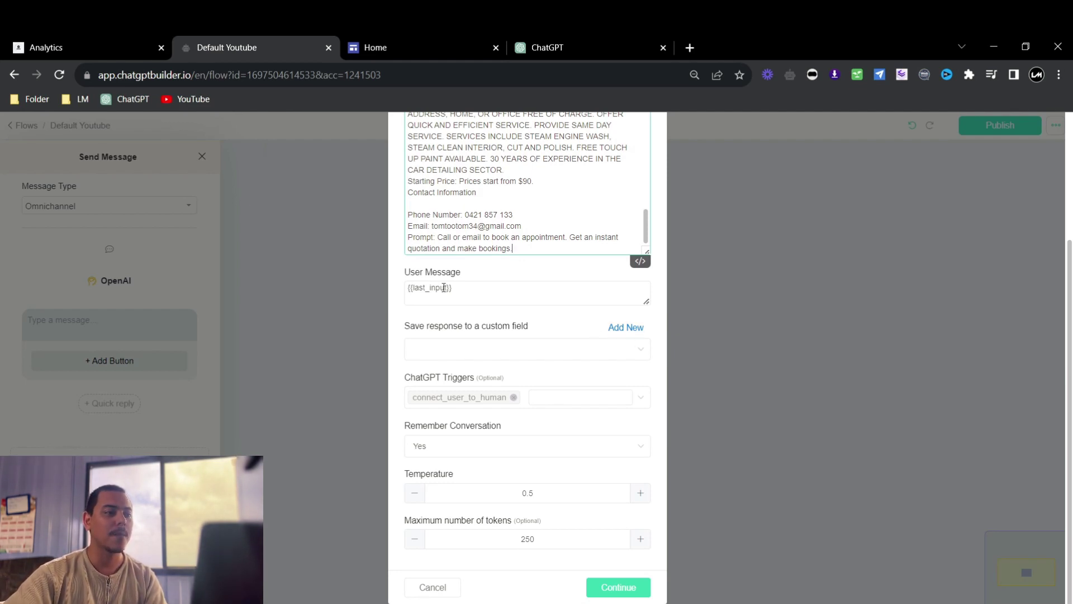
click(407, 288)
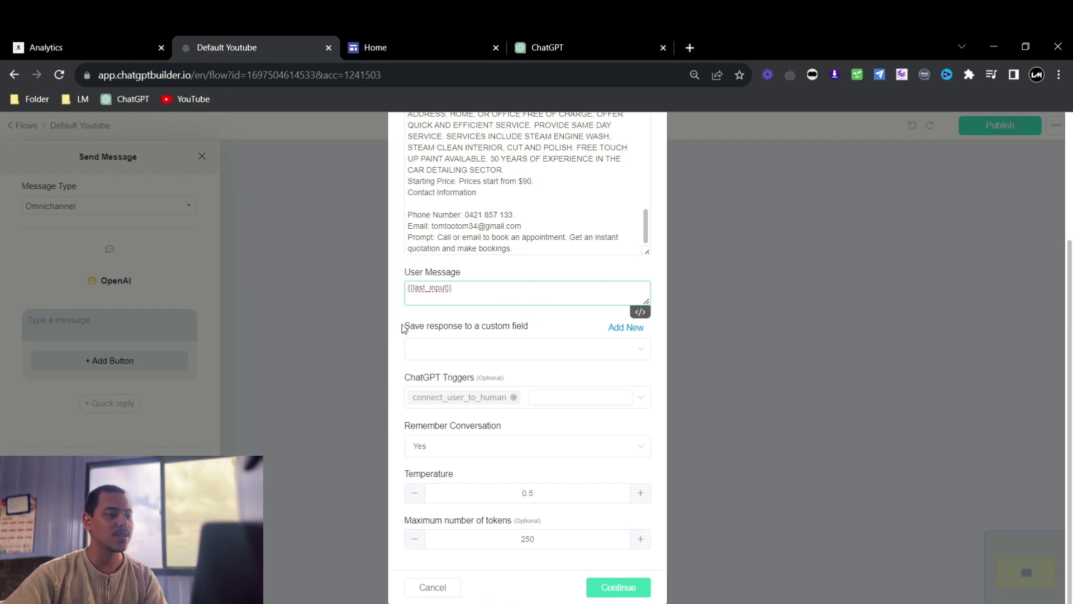
drag(425, 327, 523, 330)
click(566, 331)
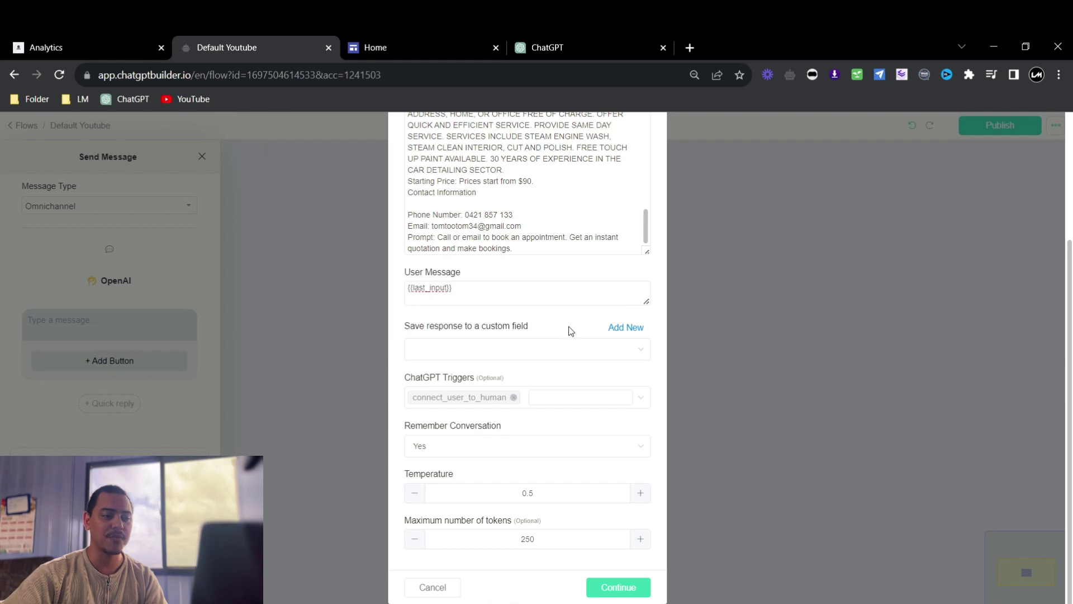
click(623, 328)
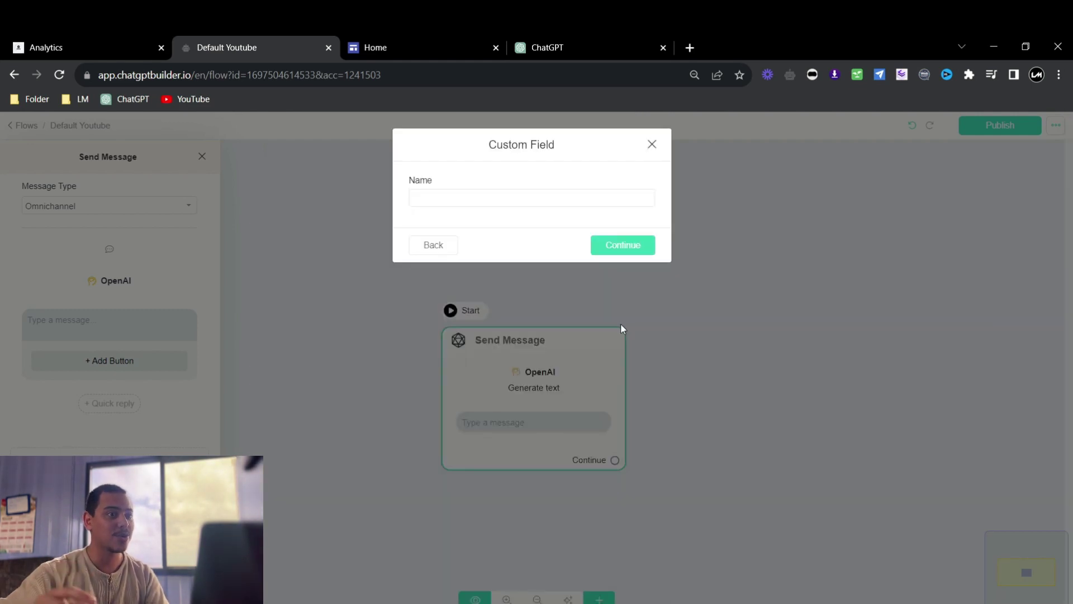
click(594, 197)
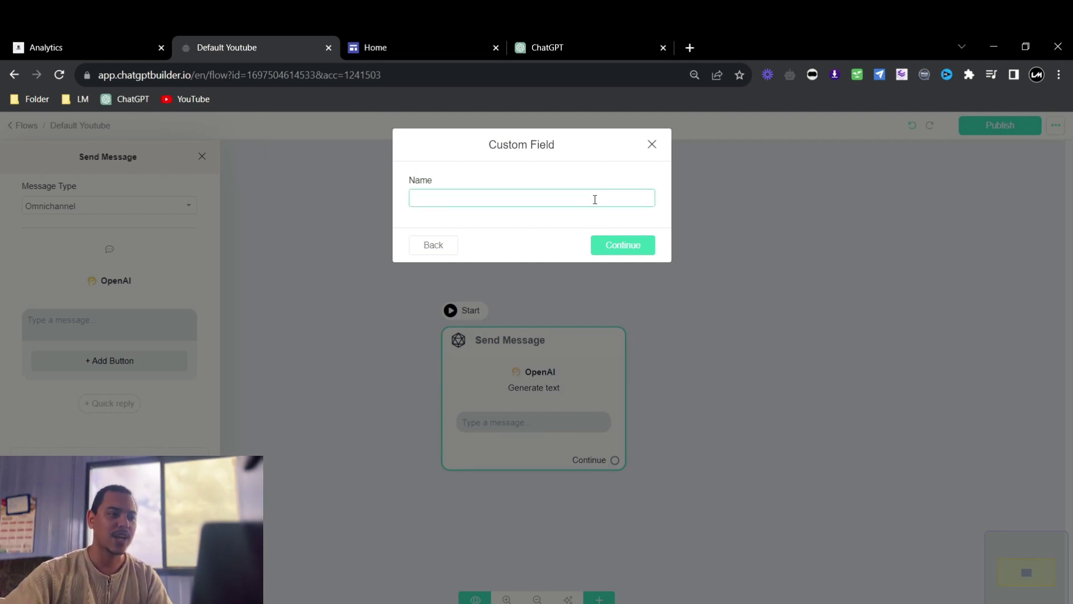
click(440, 246)
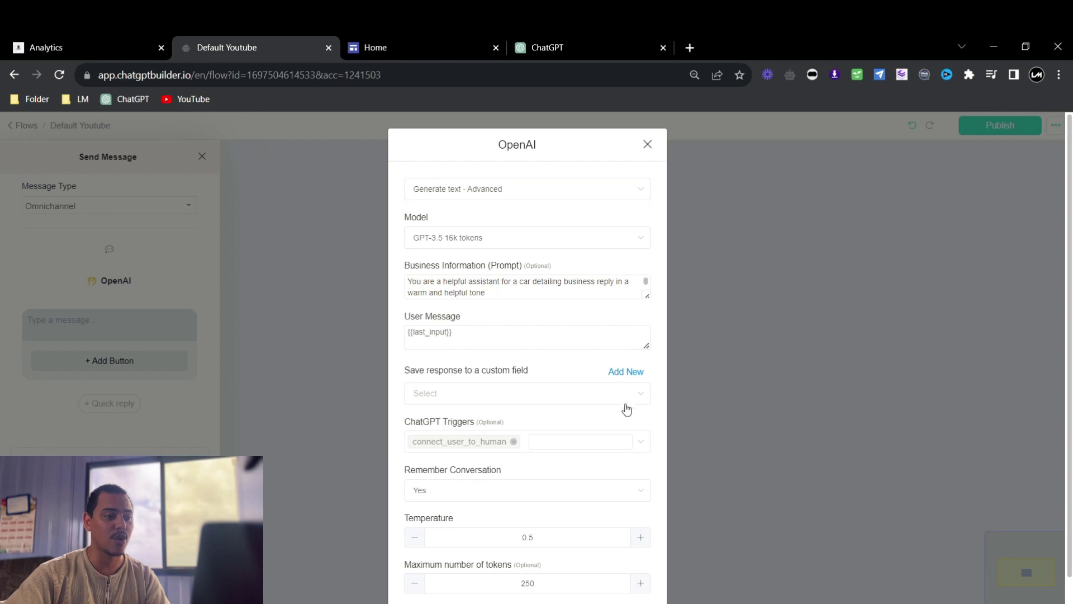
Save the OpenAI response to the existing AIOutput custom field.
click(641, 396)
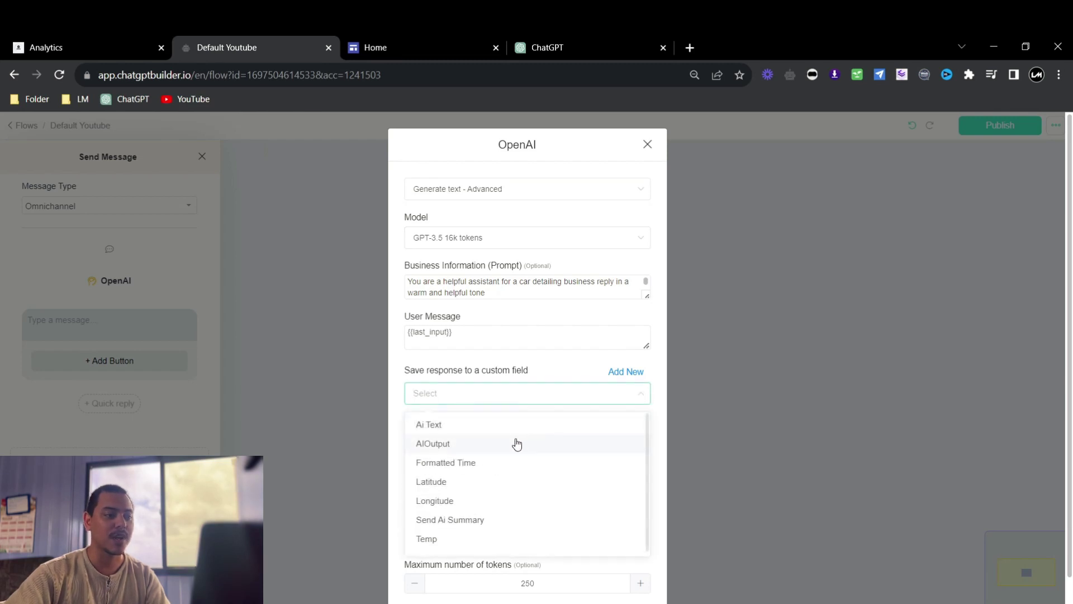
click(516, 444)
Set the OpenAI temperature to 0.2 and the maximum number of tokens to 4000, then confirm the OpenAI settings.
scroll(618, 412, down, 1)
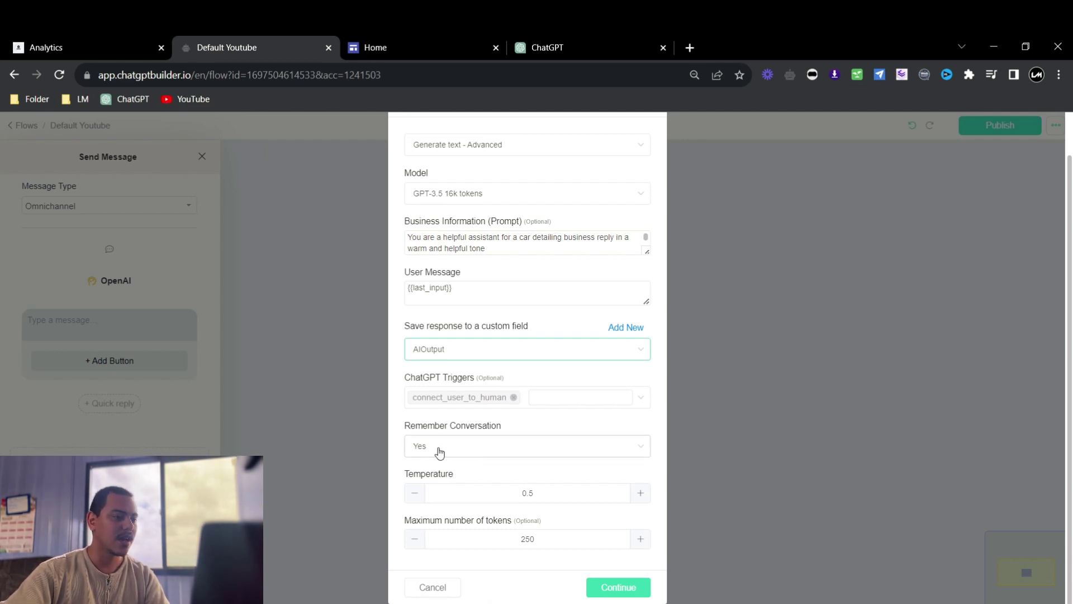
click(415, 496)
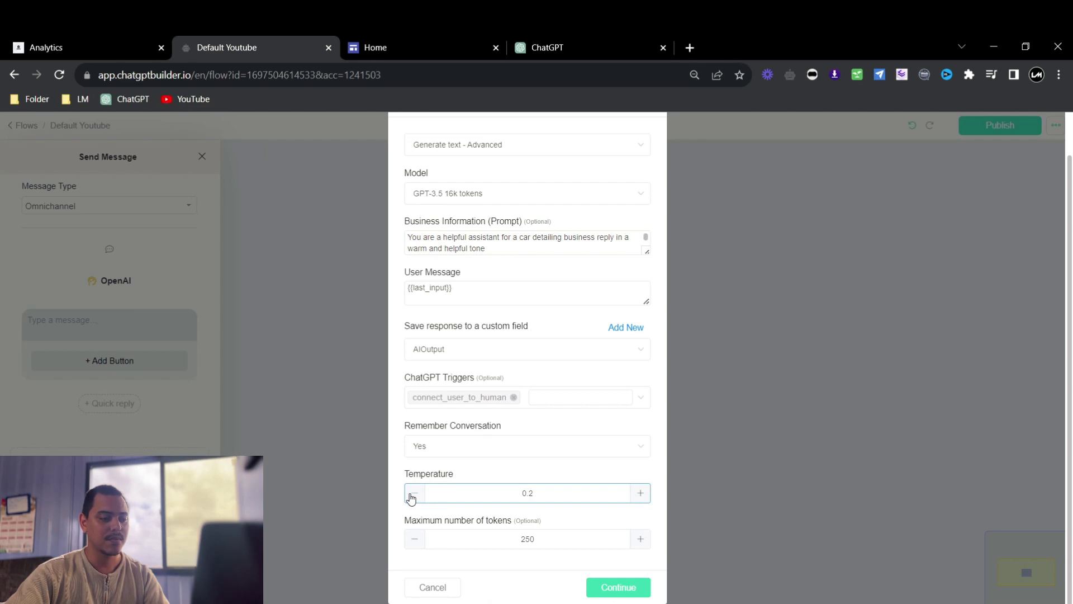
double_click(511, 540)
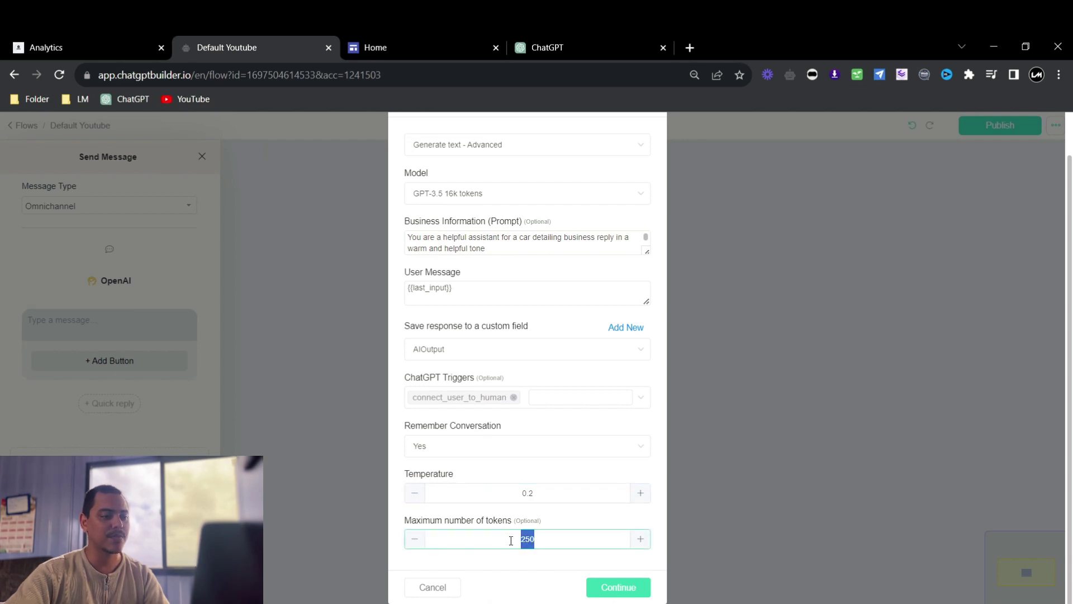
text(4000)
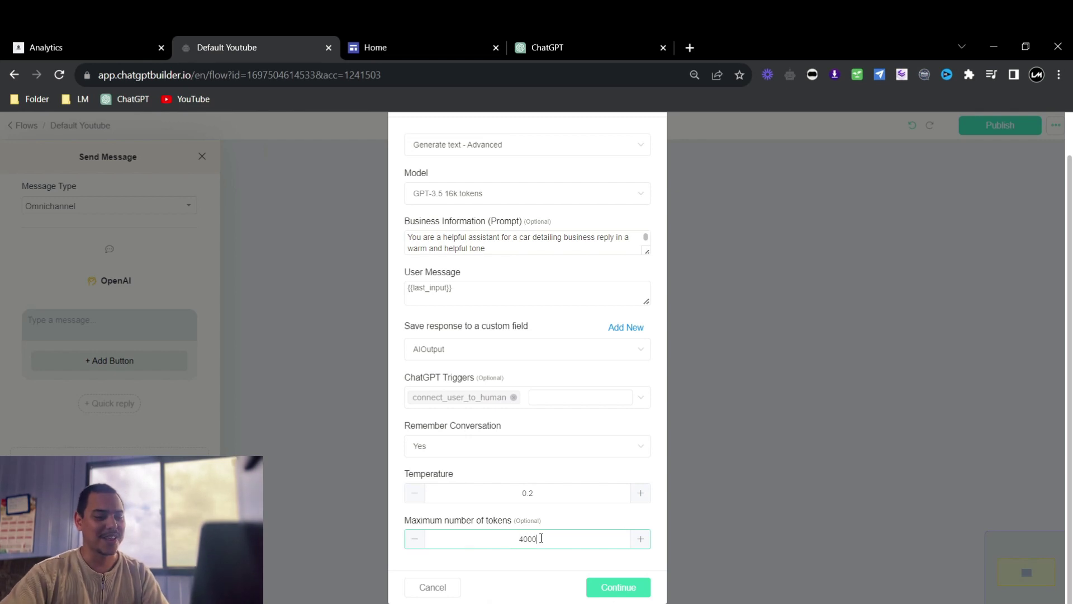
click(646, 597)
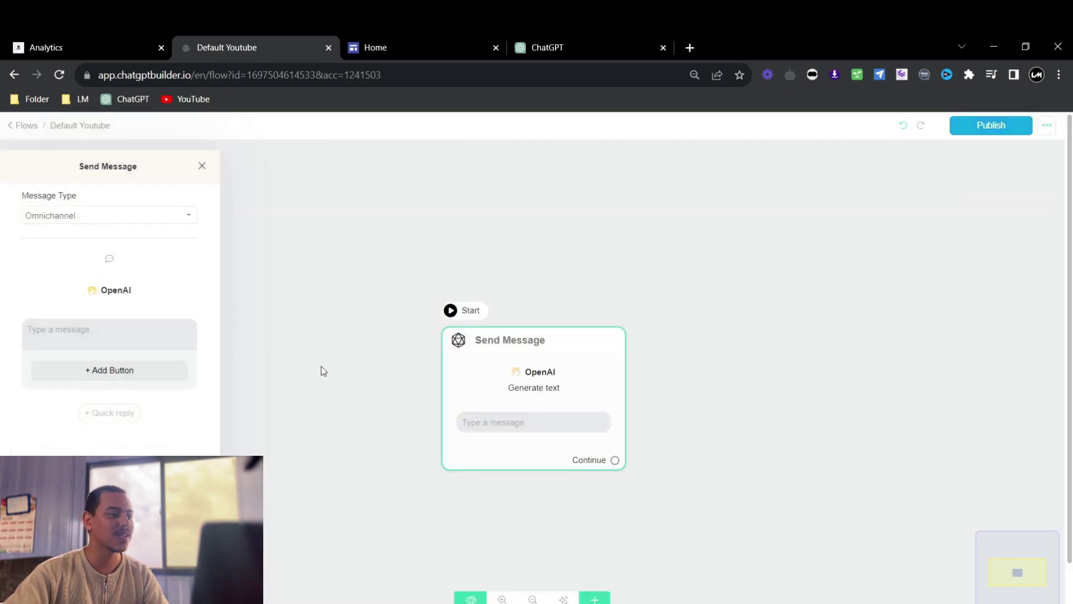
Insert the AIOutput custom field as the text of the Send Message block and close the block's editor.
mouse_move(520, 376)
click(104, 317)
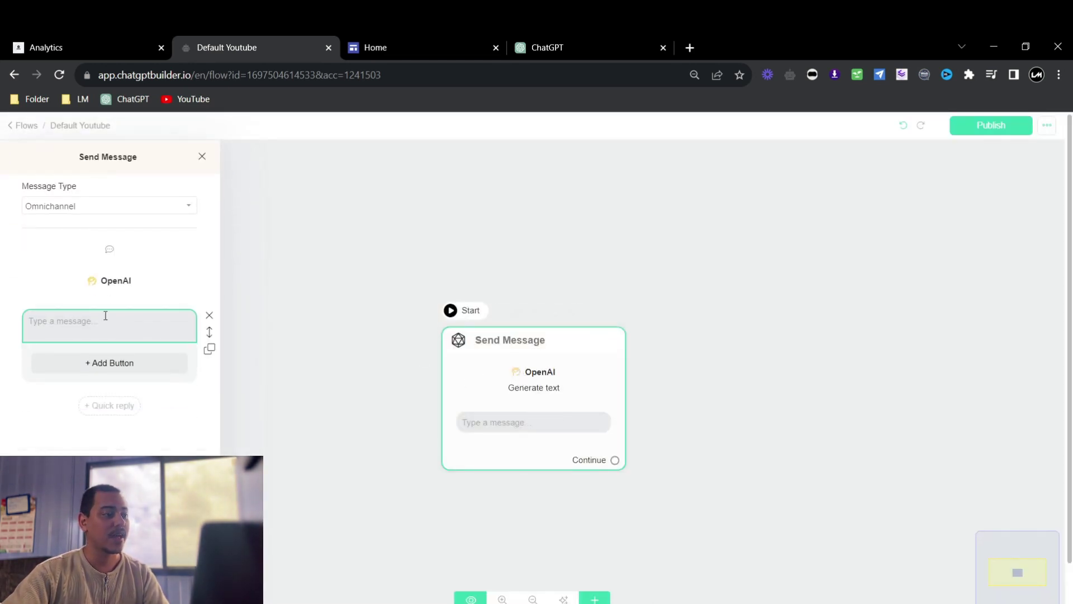
click(186, 350)
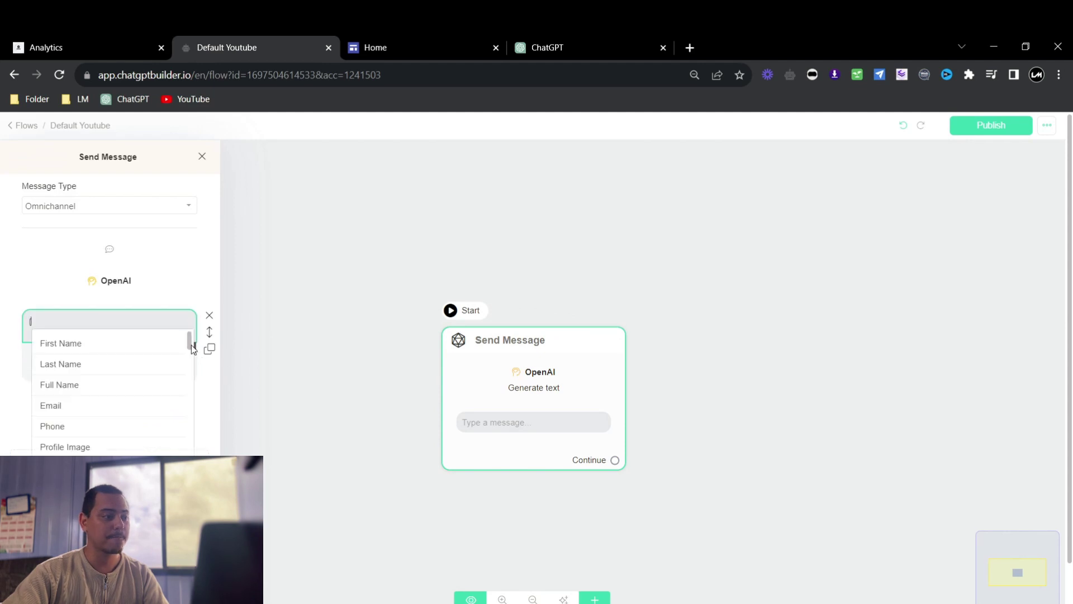
scroll(139, 378, down, 5)
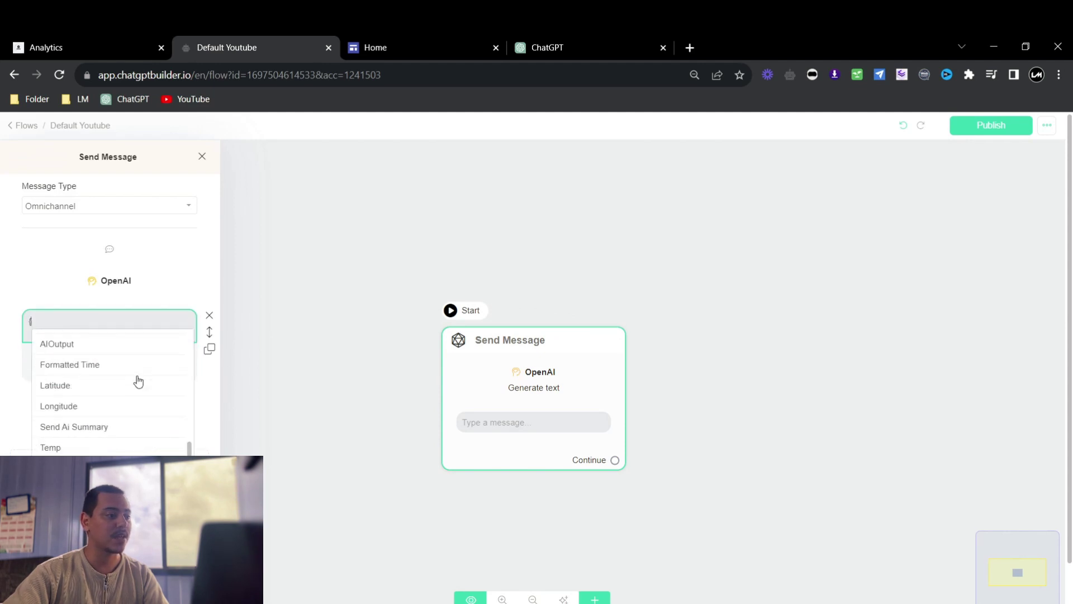
click(82, 346)
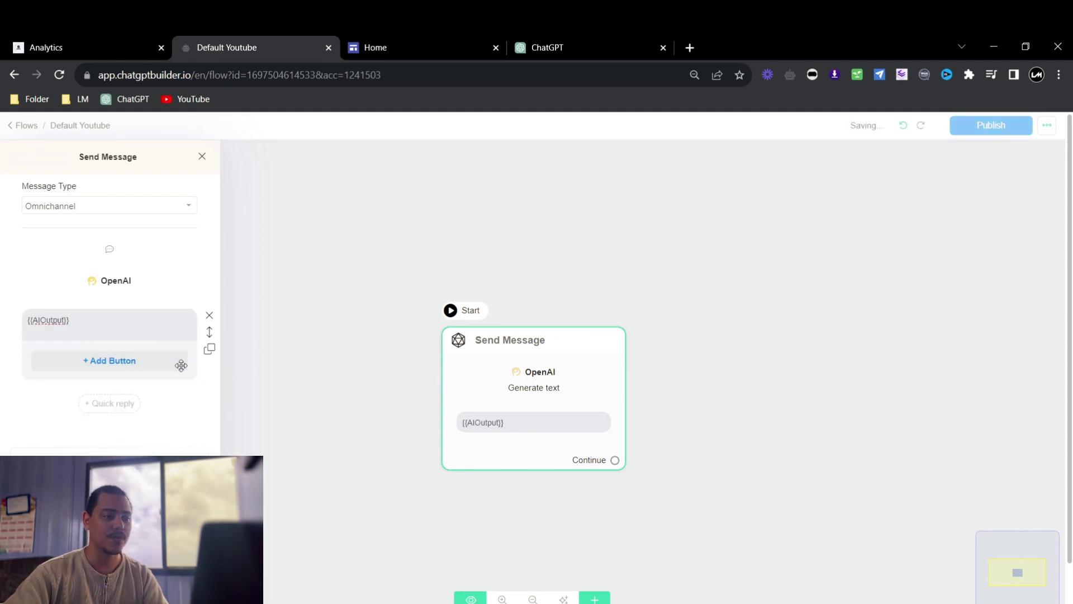
click(908, 330)
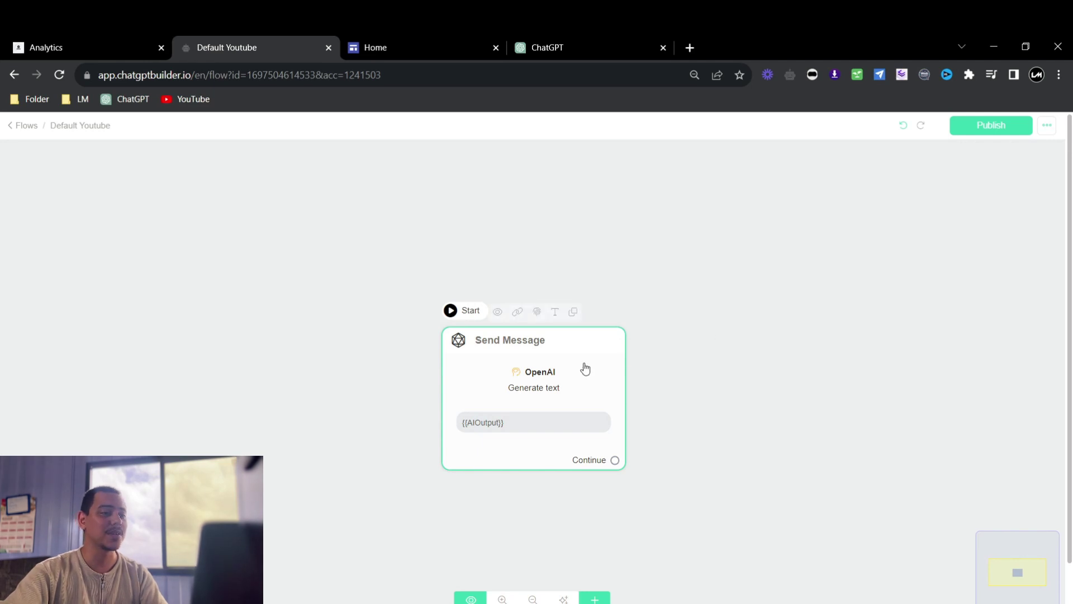
Publish the Default Youtube flow and return to the list of flows, closing the spare Analytics browser tab.
drag(583, 367, 580, 297)
click(996, 128)
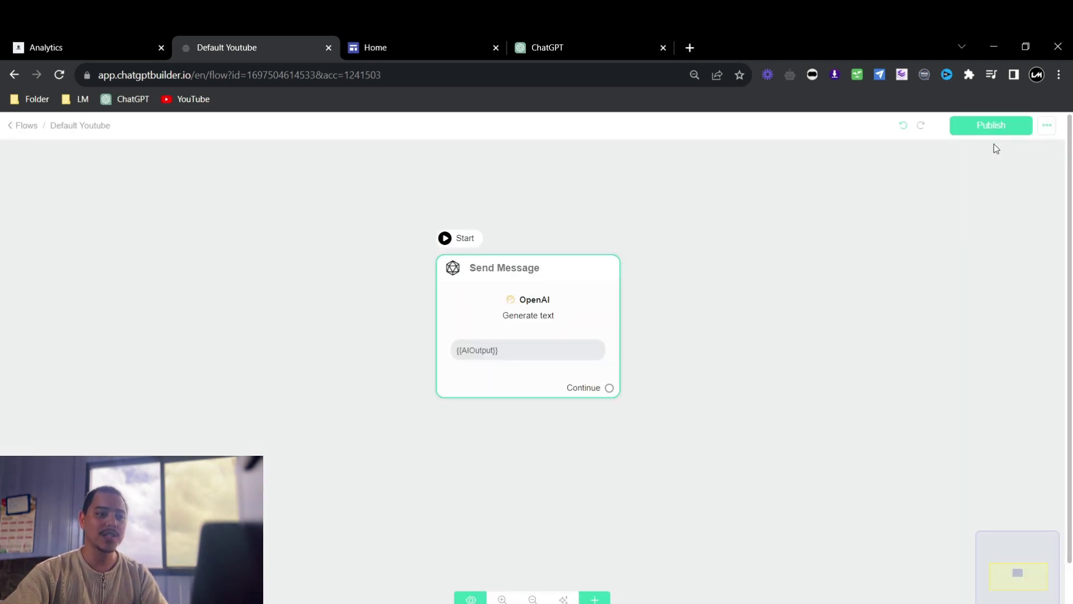
click(26, 127)
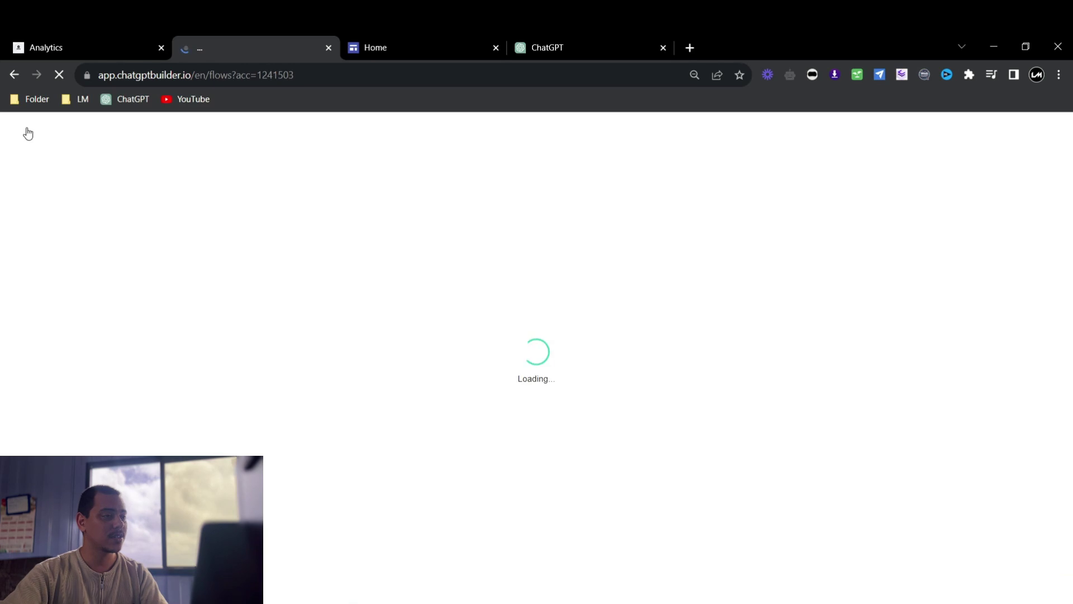
click(161, 48)
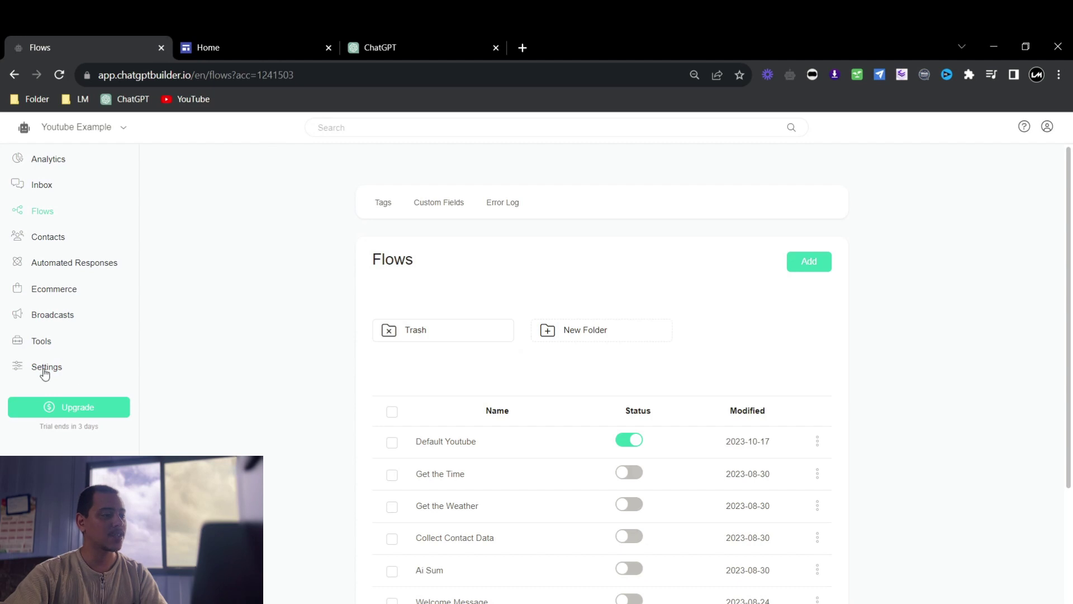
Open the OpenAI ChatGPT integration in the account settings and toggle its Default Reply option.
click(45, 374)
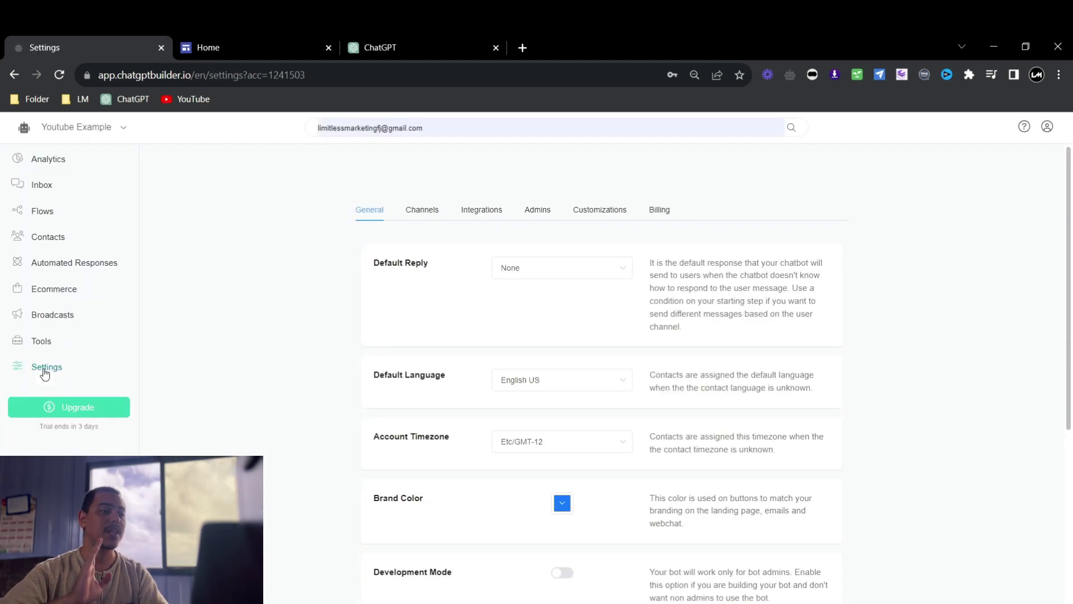
click(478, 218)
scroll(503, 279, down, 3)
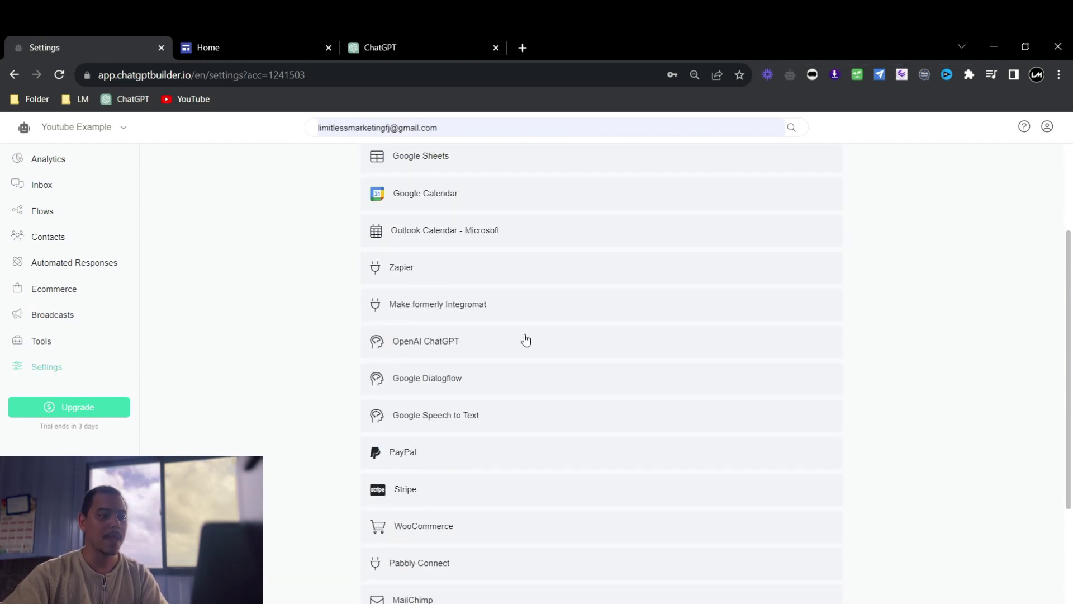
click(479, 349)
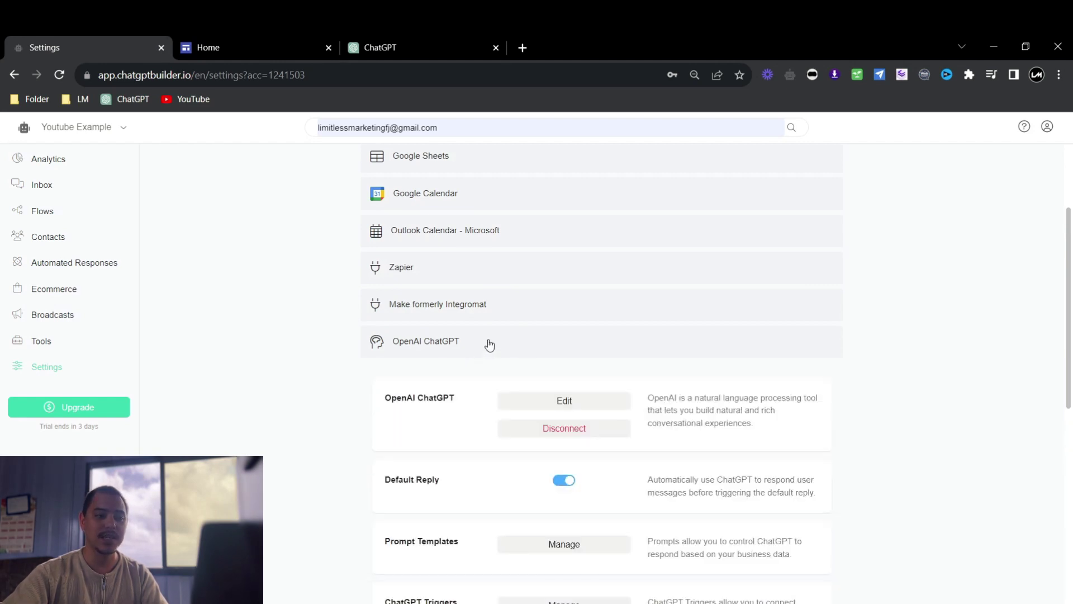
scroll(743, 393, down, 3)
click(564, 341)
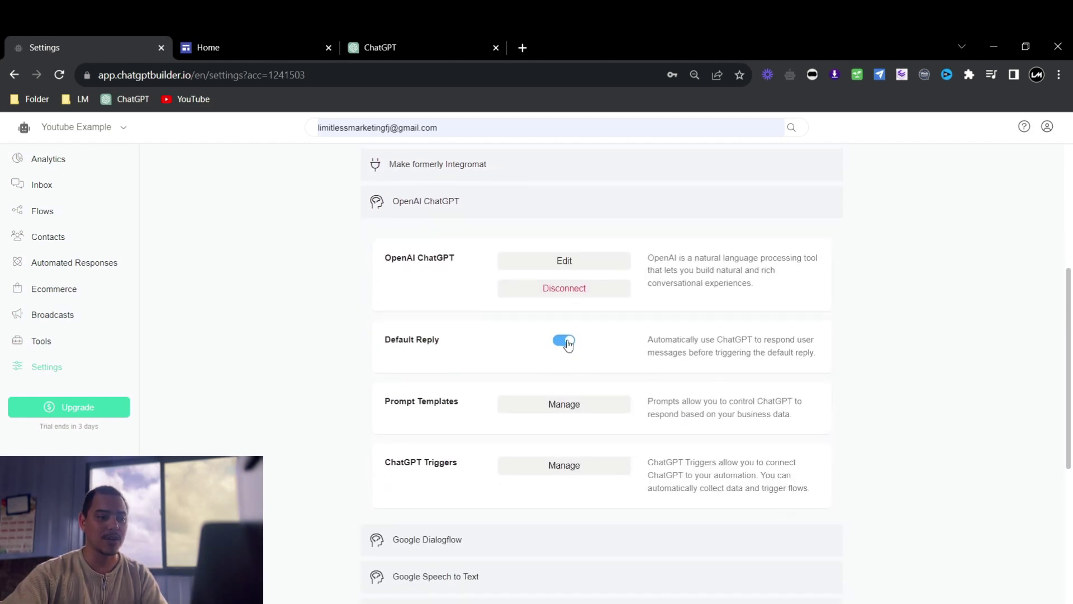
Save the account settings with the OpenAI ChatGPT integration's Default Reply option turned off.
click(994, 137)
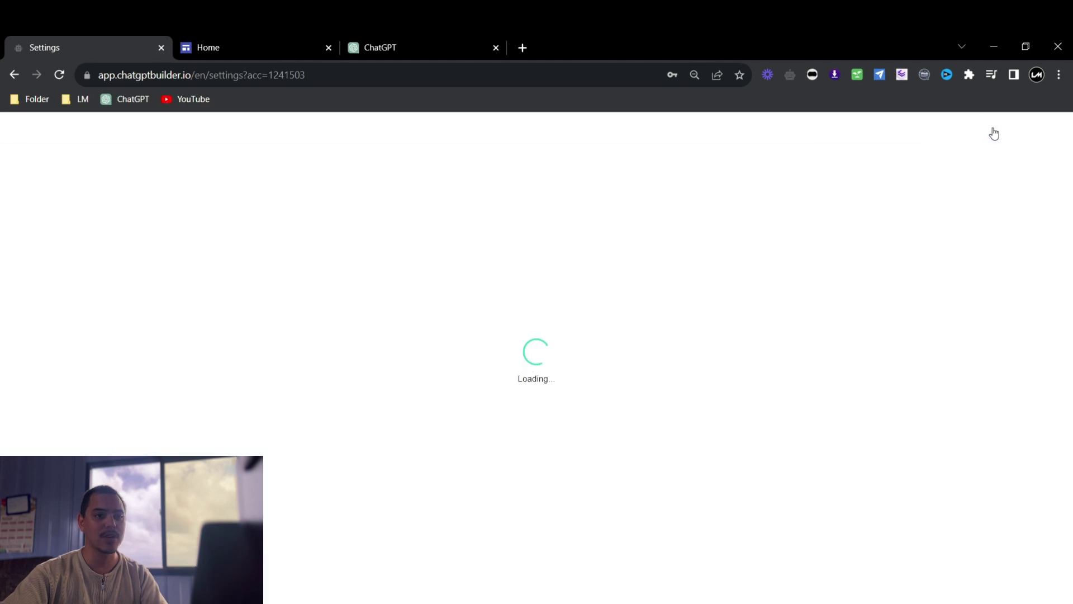
scroll(749, 282, up, 1)
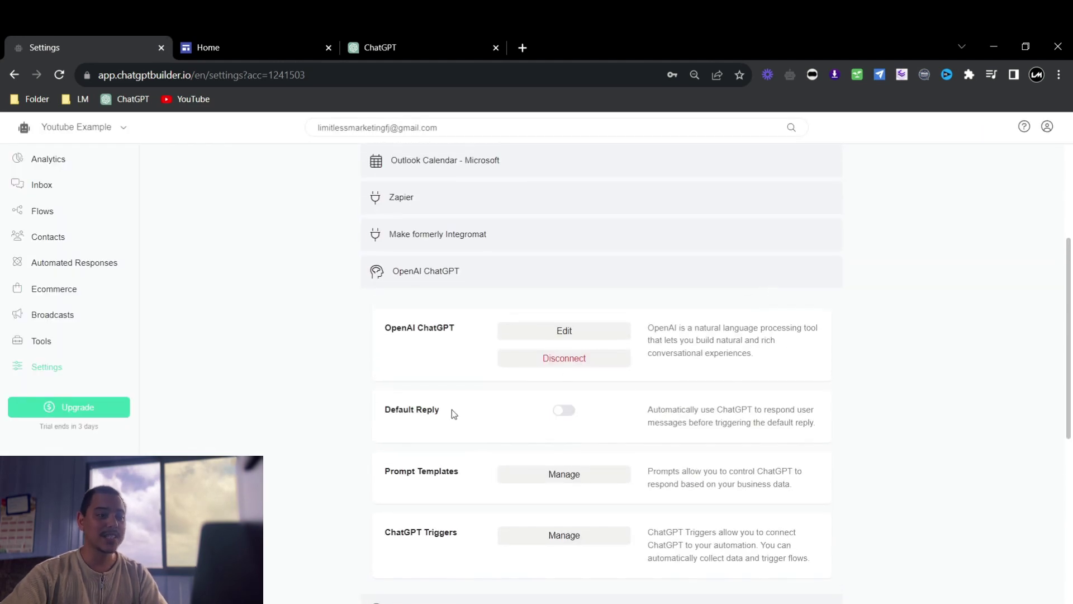
drag(448, 410, 374, 410)
click(375, 410)
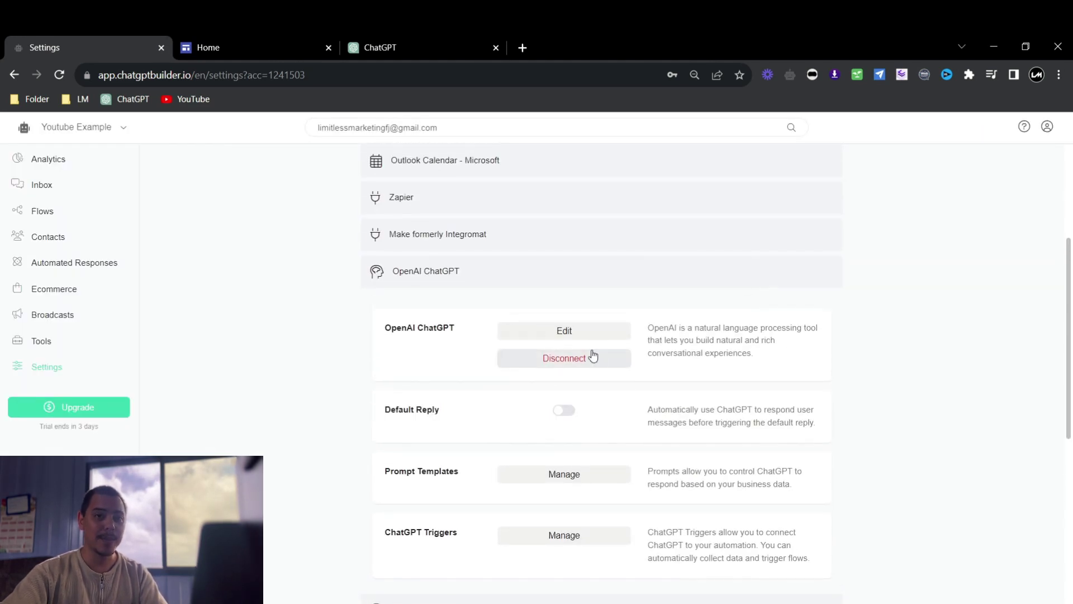
Look at the business information prompt and triggers of the OpenAI ChatGPT integration, then close the dialog without changes.
drag(384, 326, 456, 334)
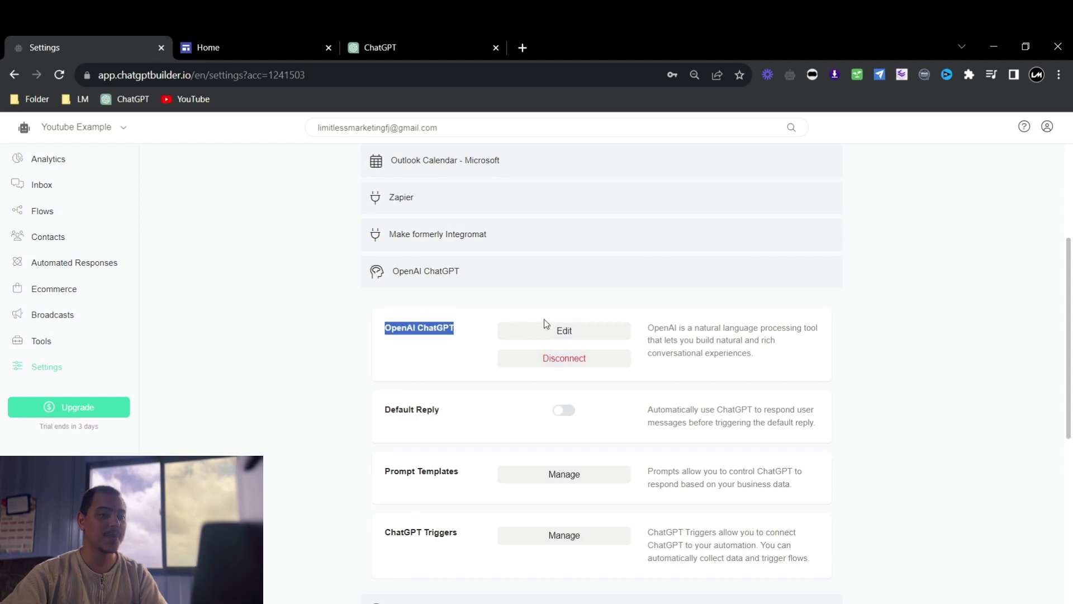
click(515, 332)
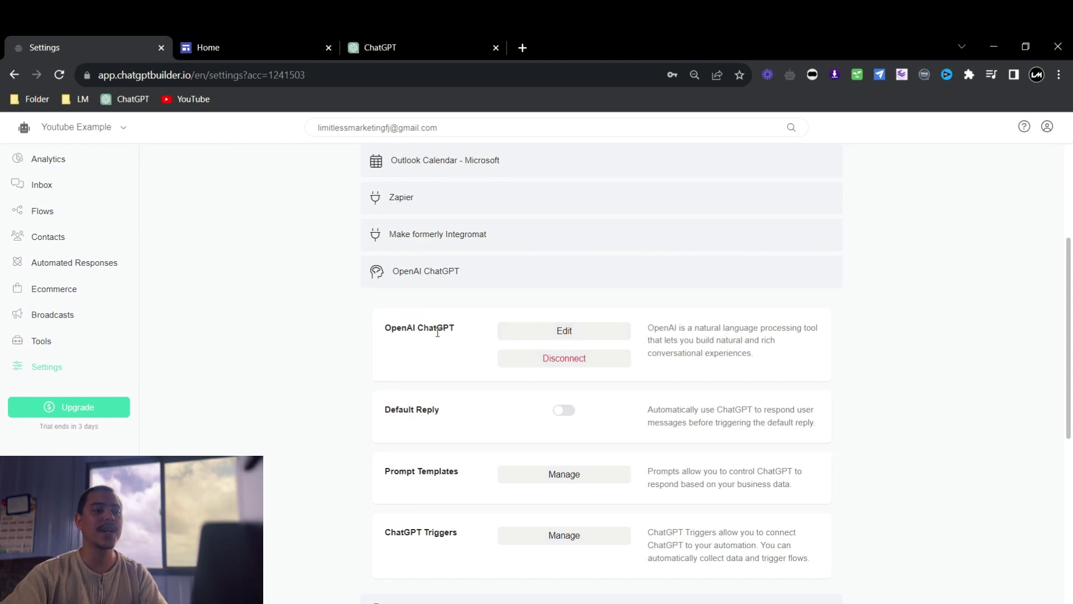
click(565, 331)
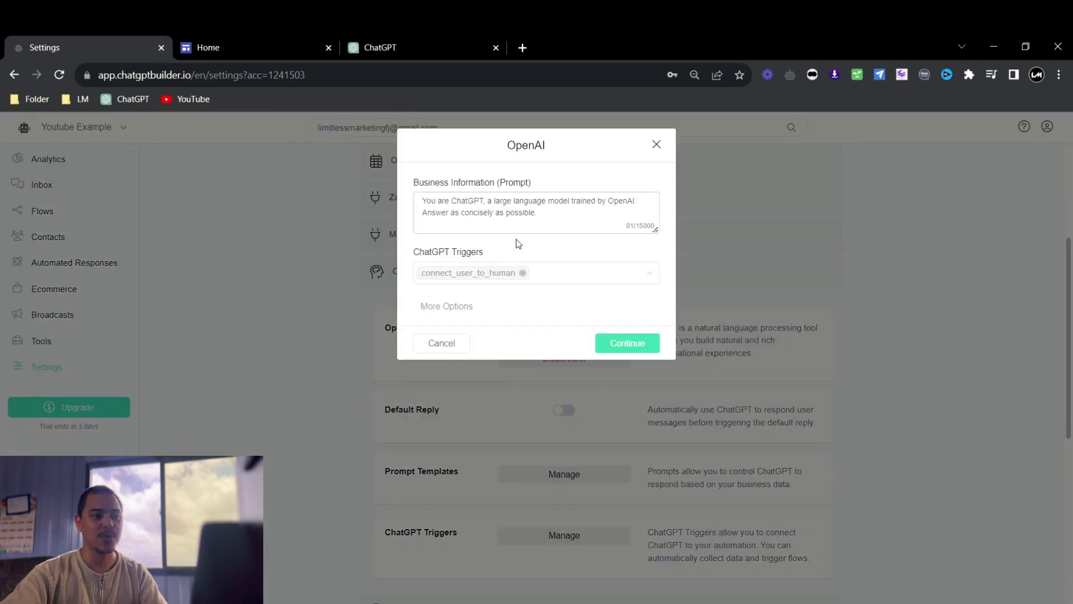
click(658, 145)
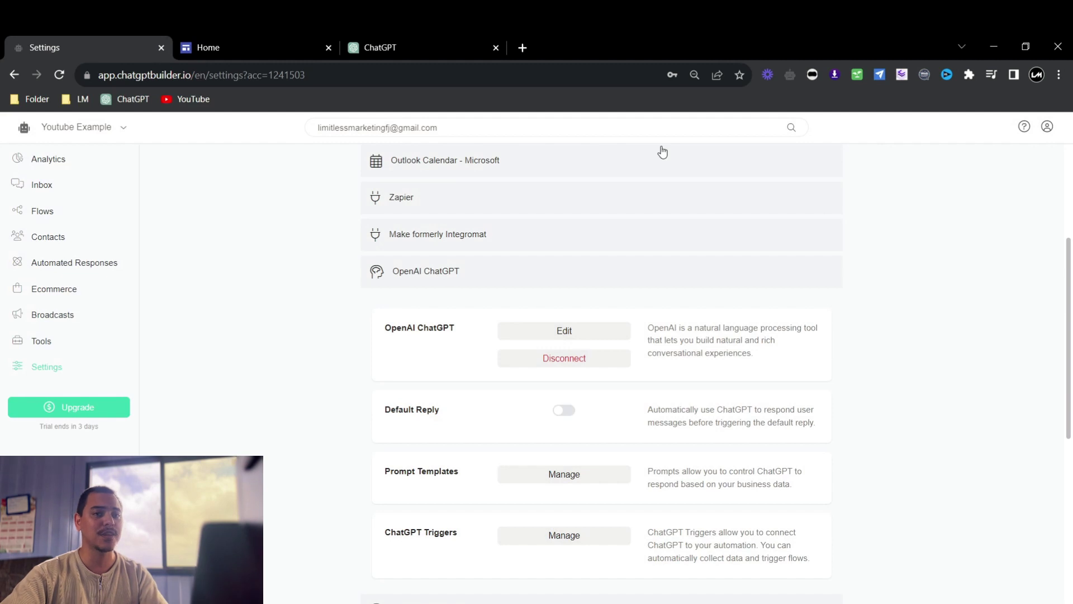
Set the account's general Default Reply to the Default Youtube flow and save the settings.
scroll(464, 344, down, 4)
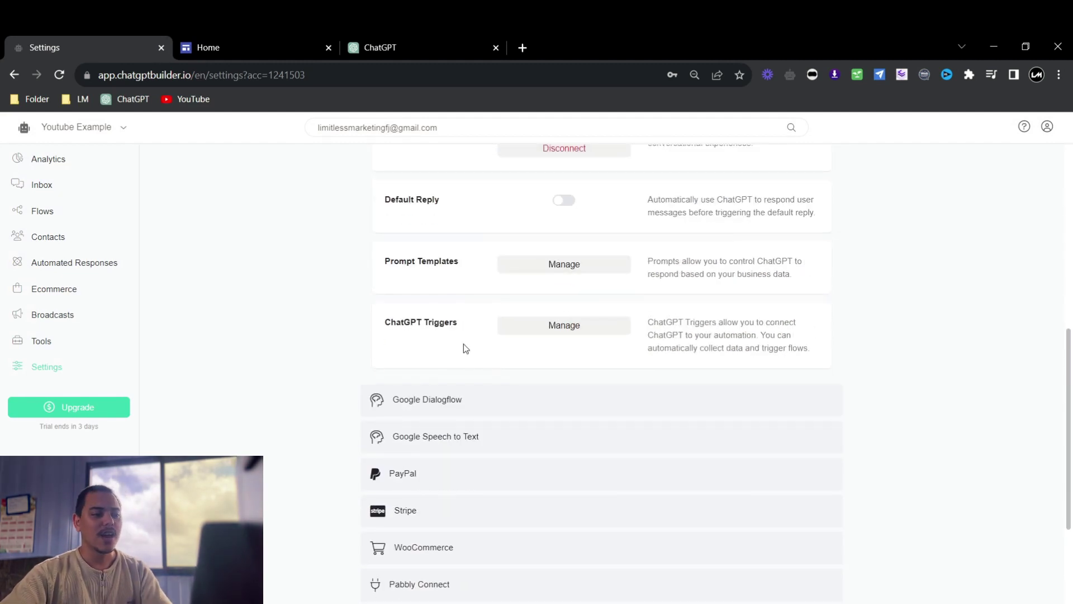
scroll(464, 344, up, 3)
scroll(550, 322, up, 5)
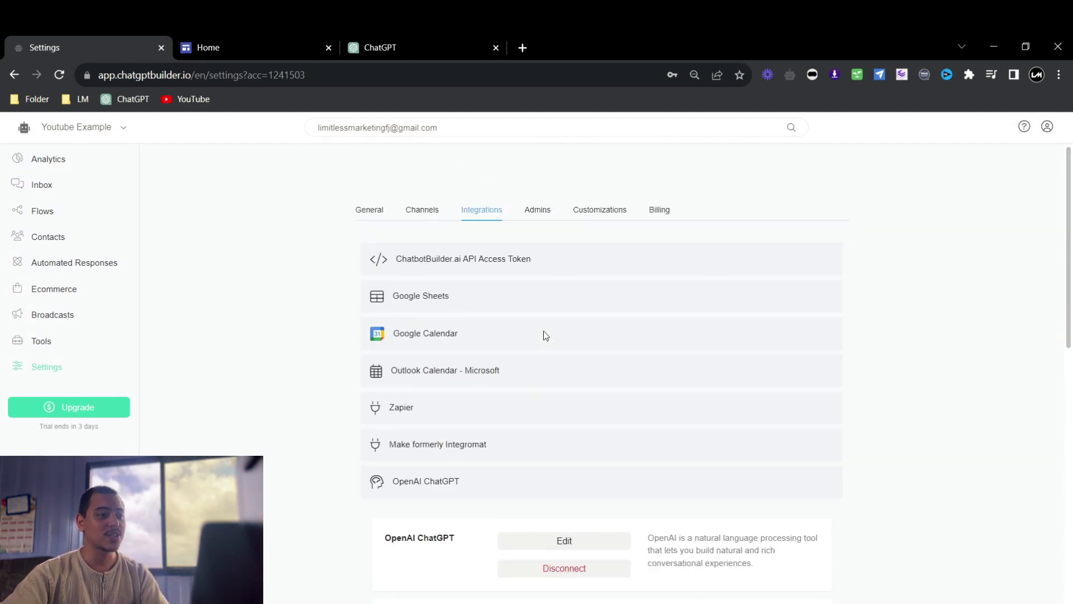
click(423, 211)
click(361, 210)
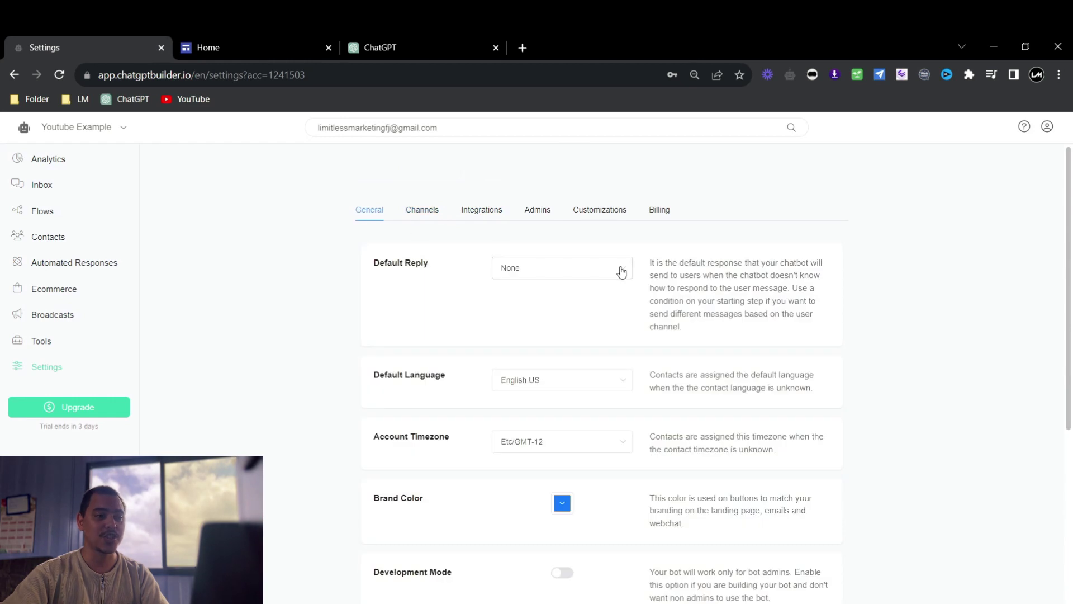
drag(429, 274, 370, 262)
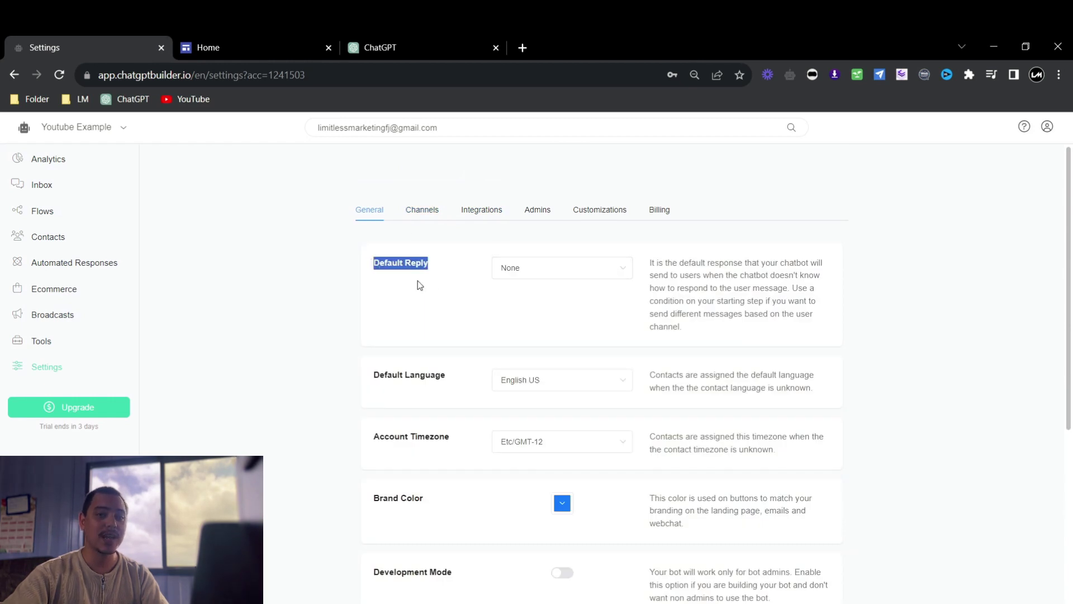
click(624, 271)
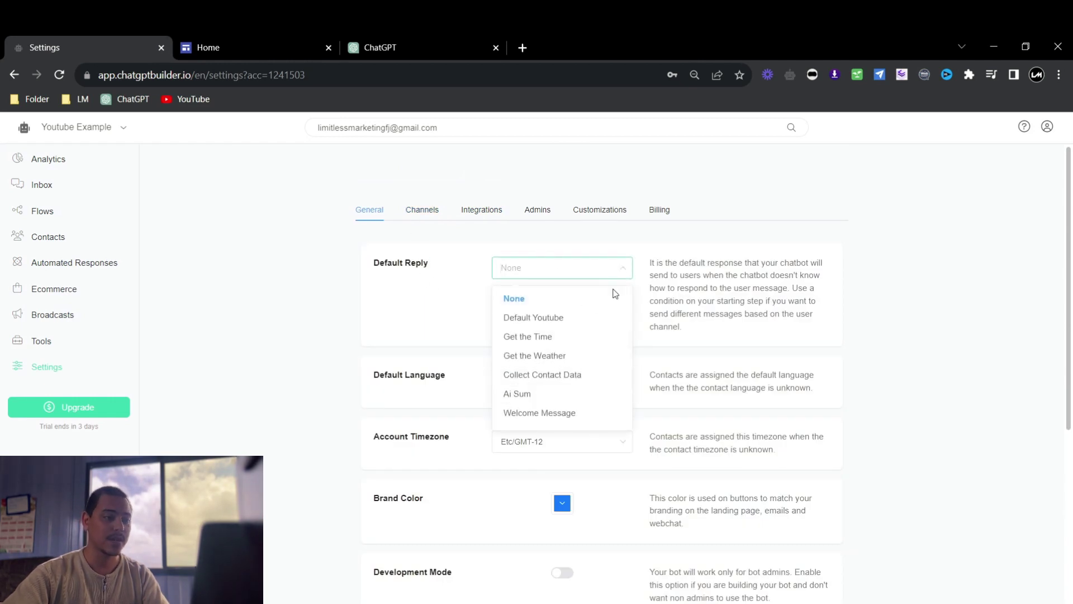
click(559, 322)
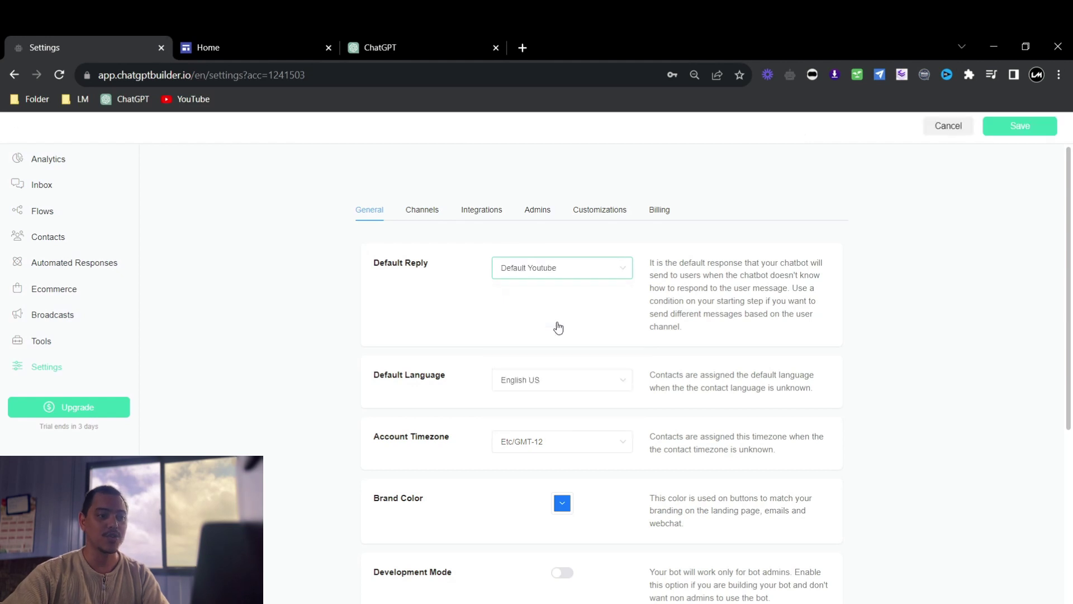
click(1021, 127)
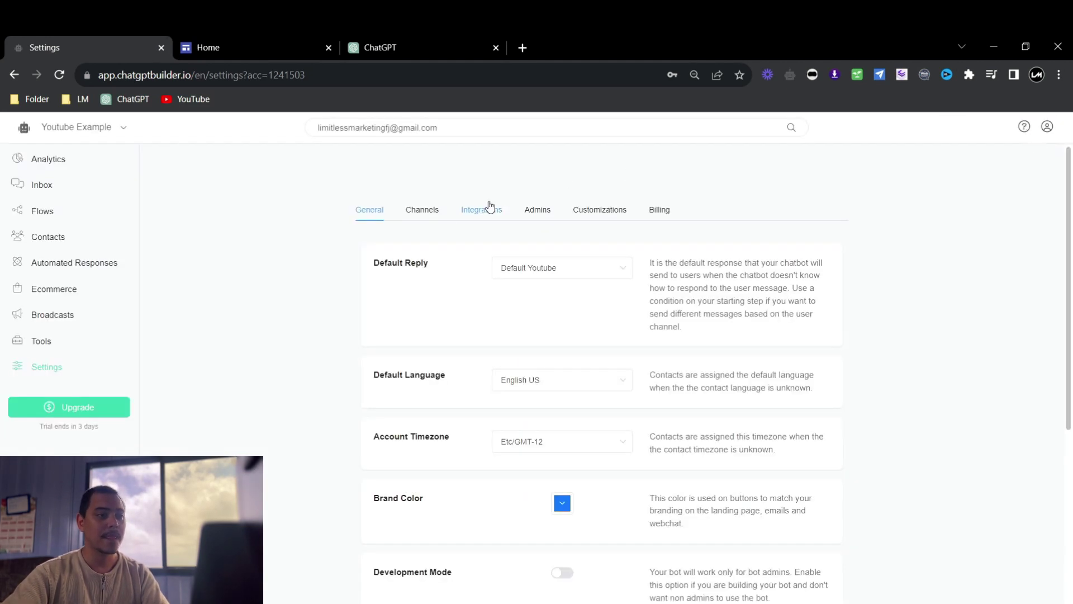
Examine the available channels, including the Facebook Messenger connection, and return to the general Default Reply setting.
click(424, 211)
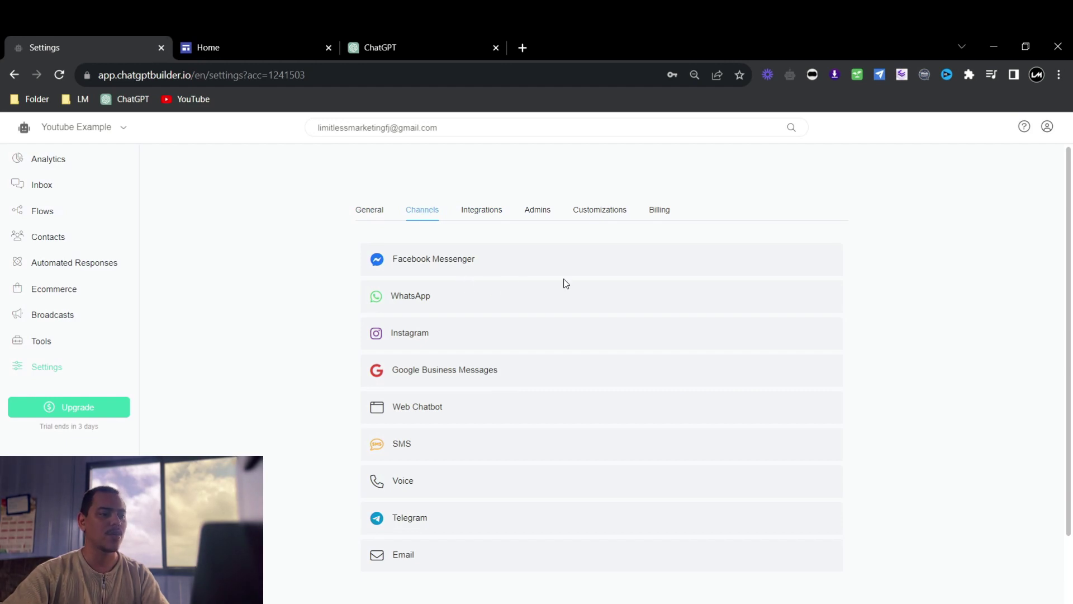
click(491, 263)
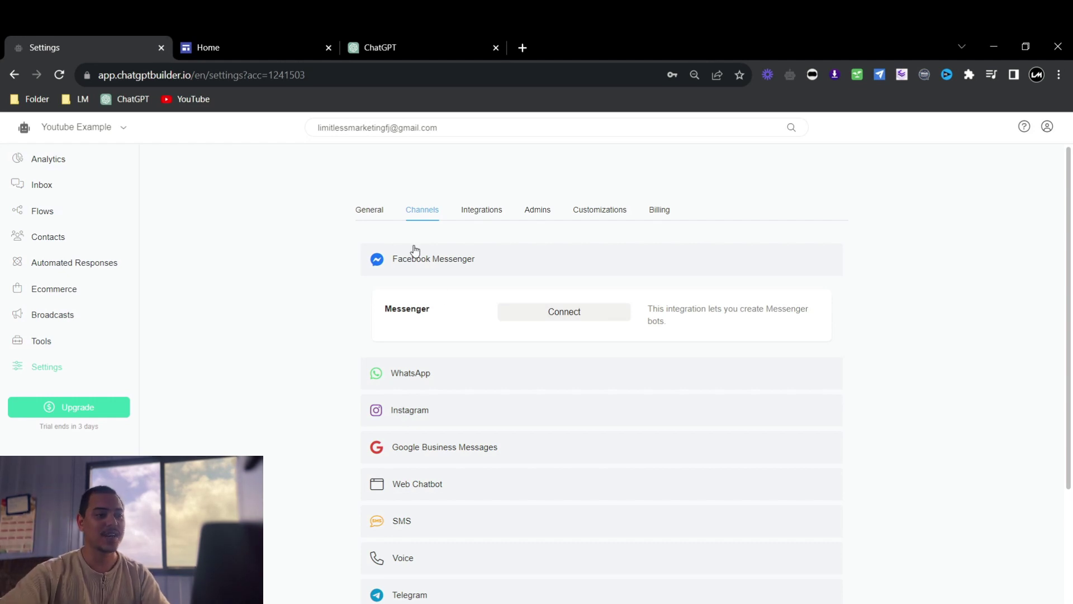
click(369, 210)
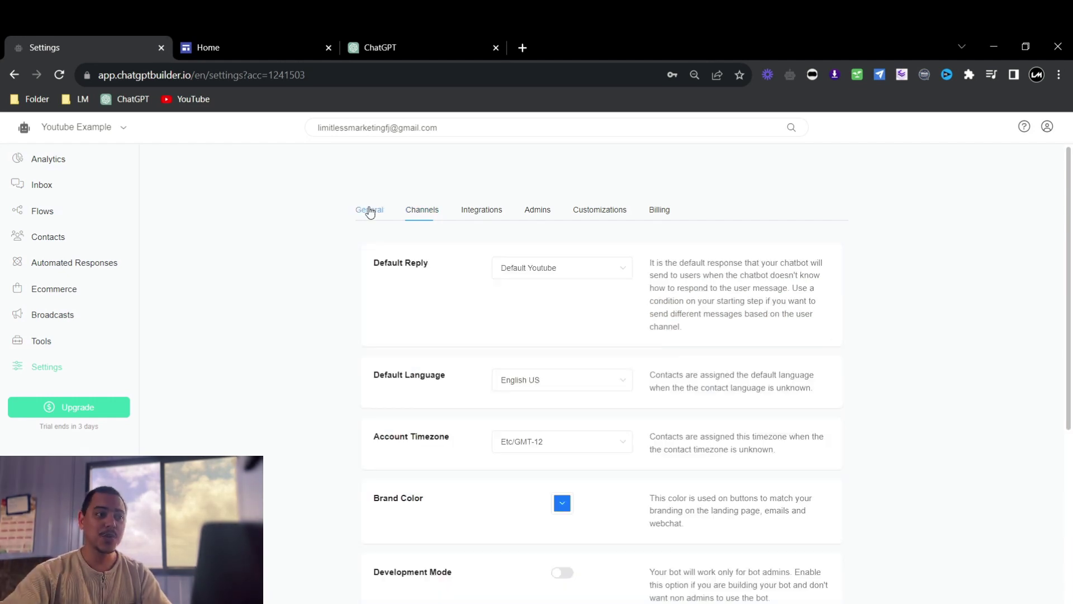
click(425, 210)
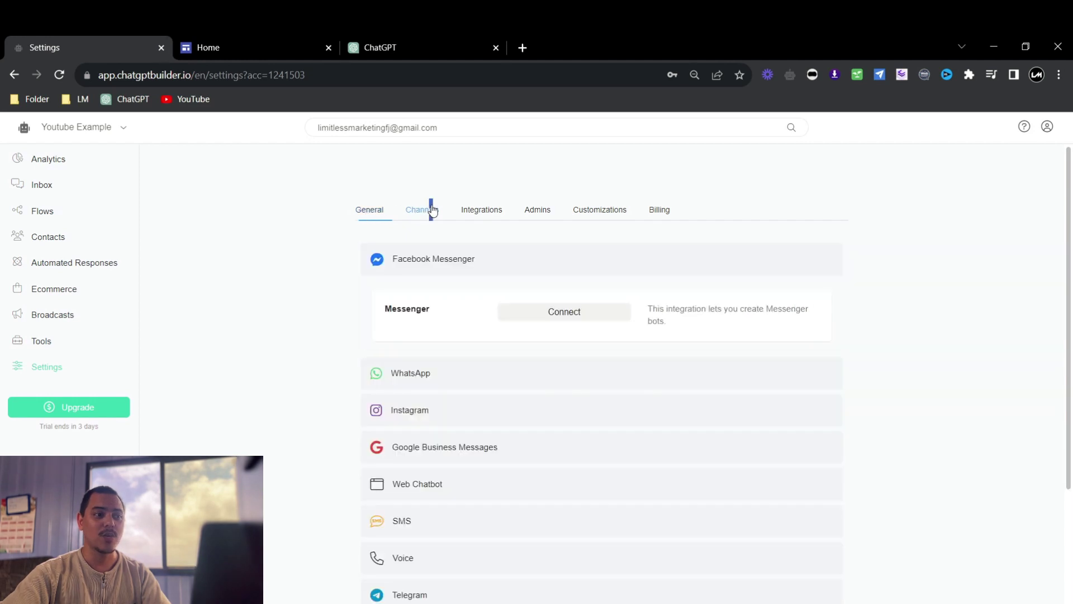
click(370, 210)
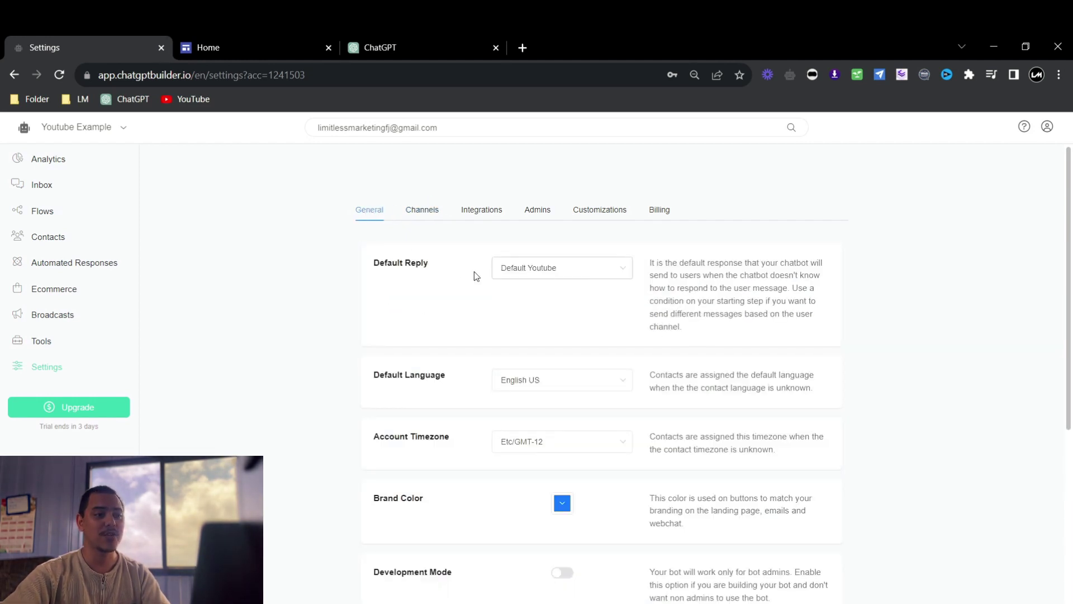
drag(448, 263, 359, 262)
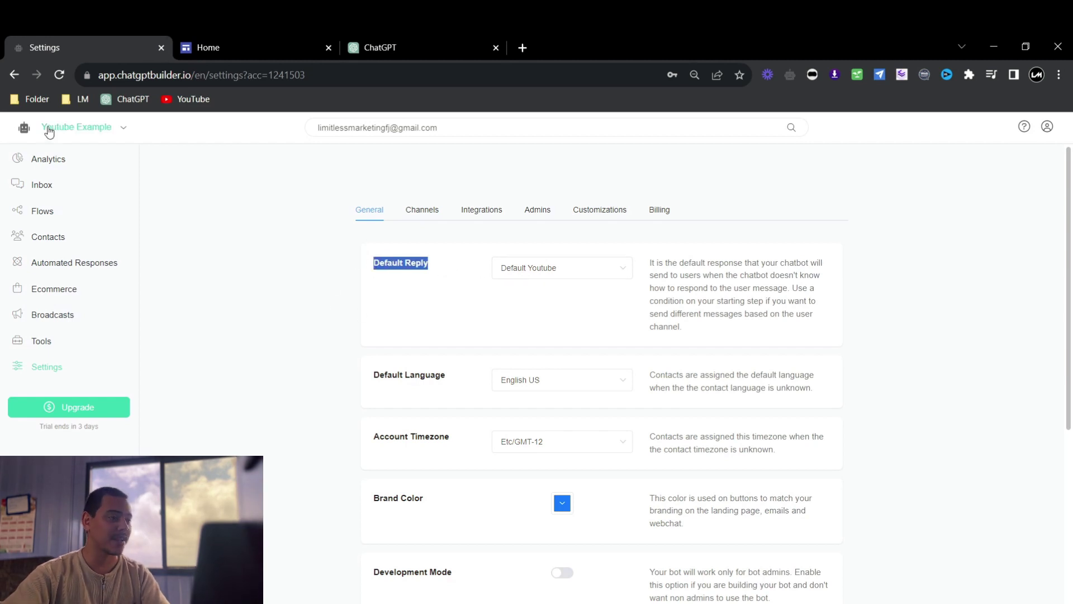
Copy the WebChat link of the Default Youtube flow and open it in a new browser tab.
click(35, 212)
click(817, 332)
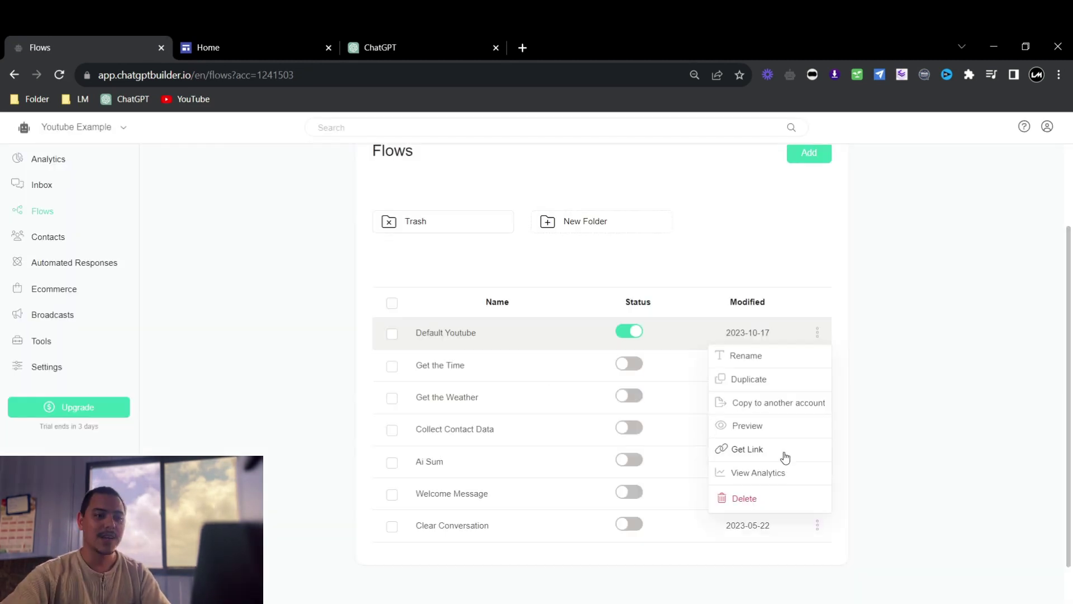
click(785, 456)
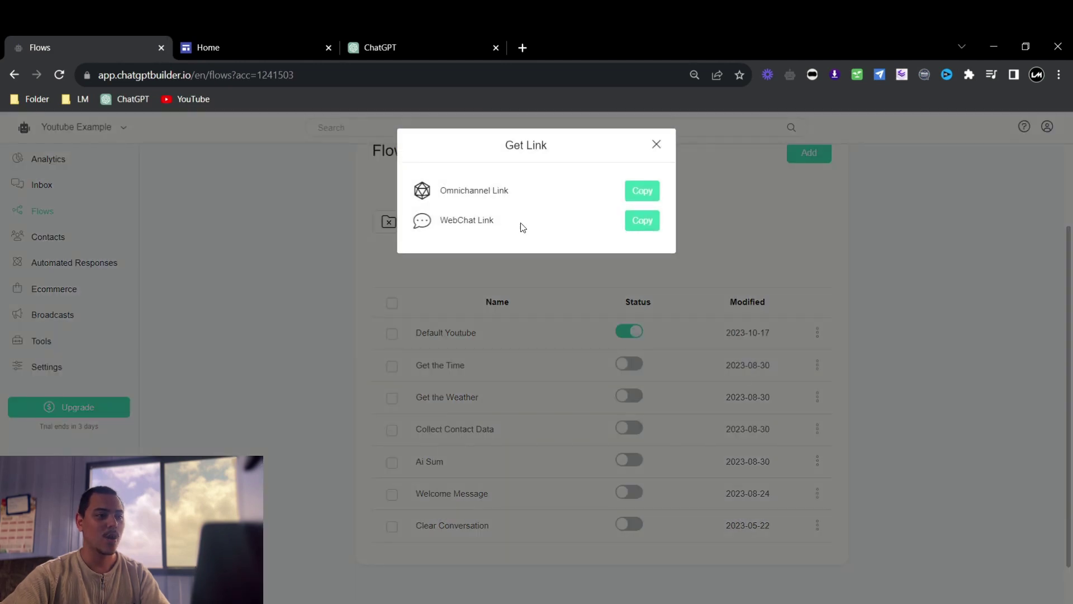
click(523, 47)
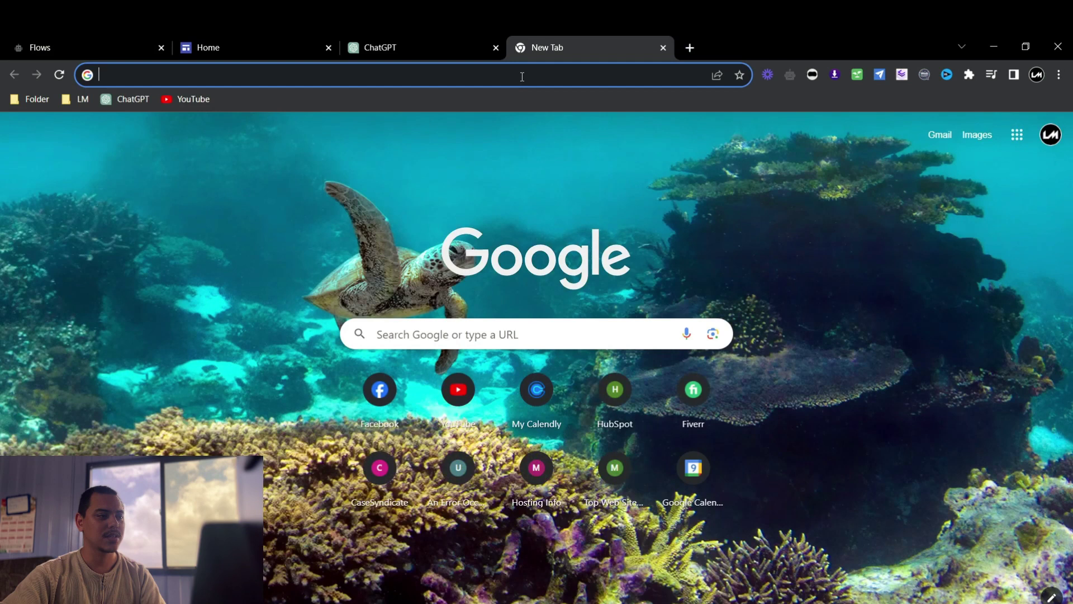
right_click(521, 75)
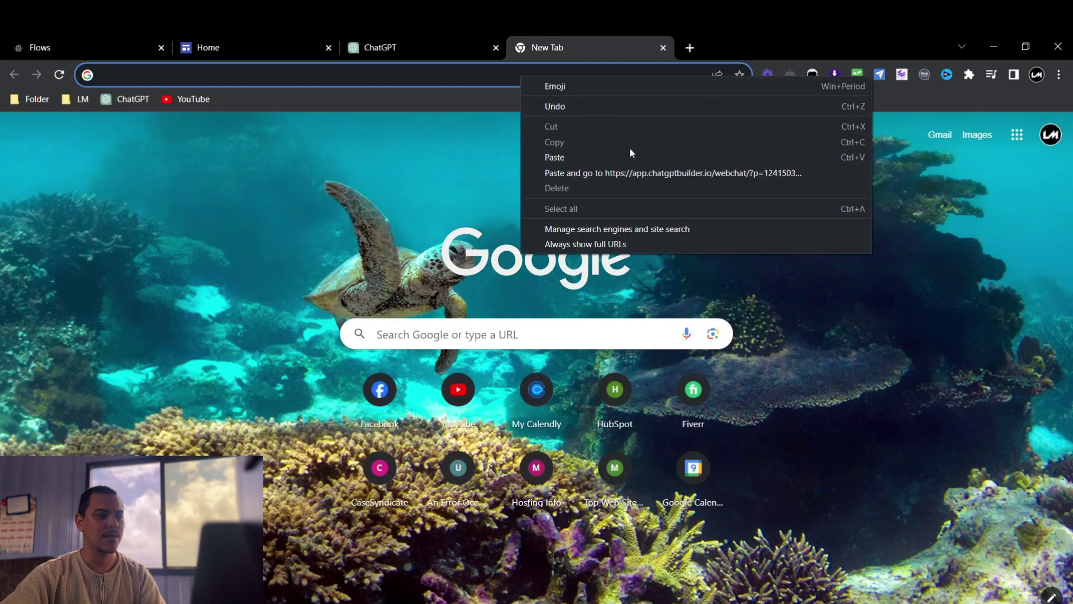
click(641, 173)
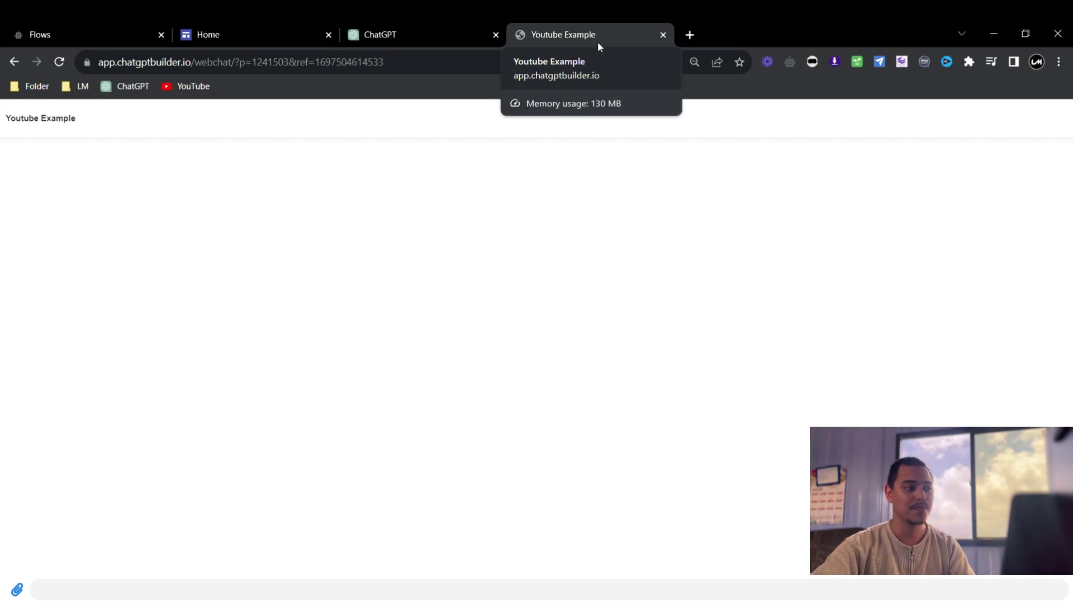
Send the message "heya" to the chatbot in the webchat.
click(702, 591)
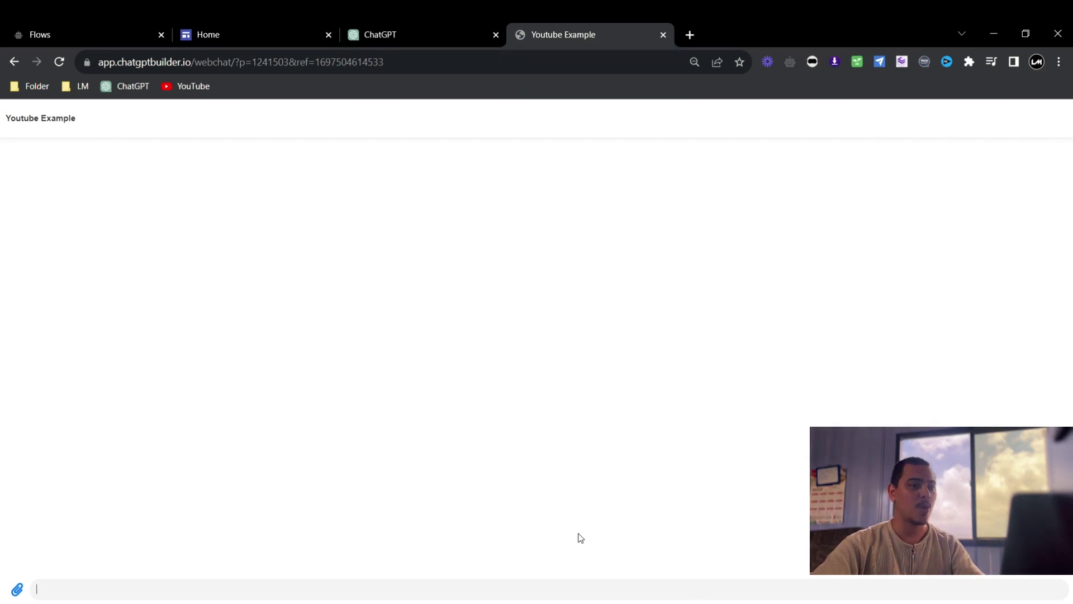
text(heya)
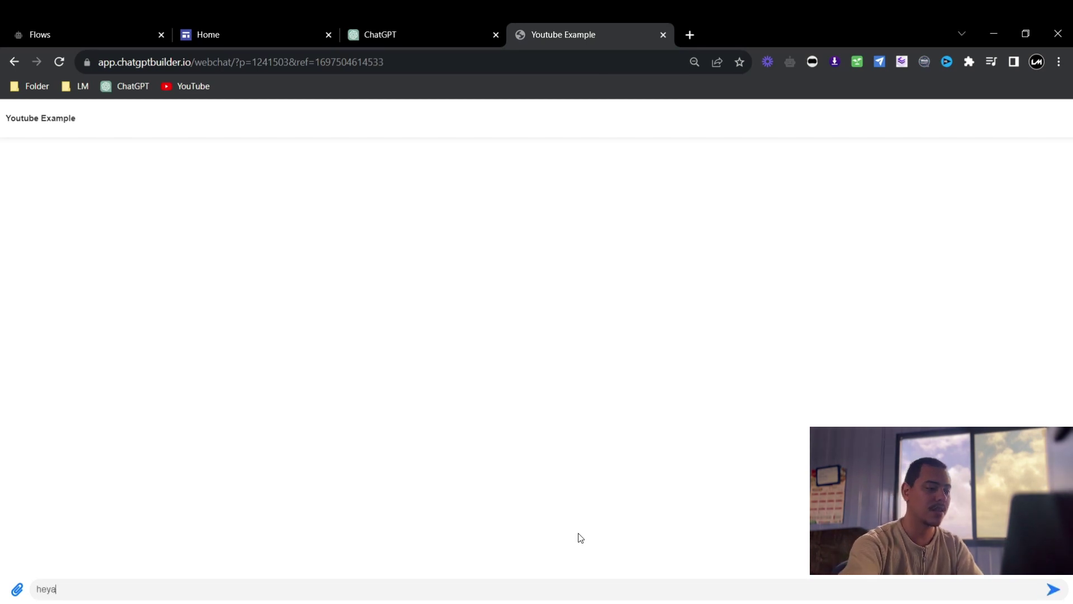
key(Return)
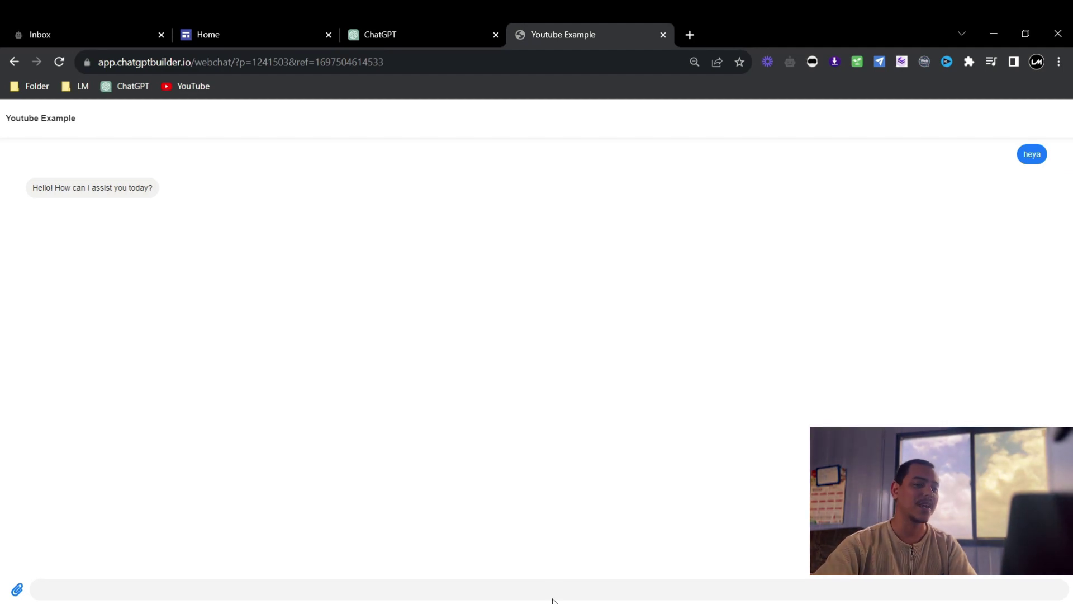
Review the car detailing website's monthly special, About Us text and contact details, placing its browser tab after the webchat.
drag(208, 34, 566, 25)
scroll(257, 162, up, 4)
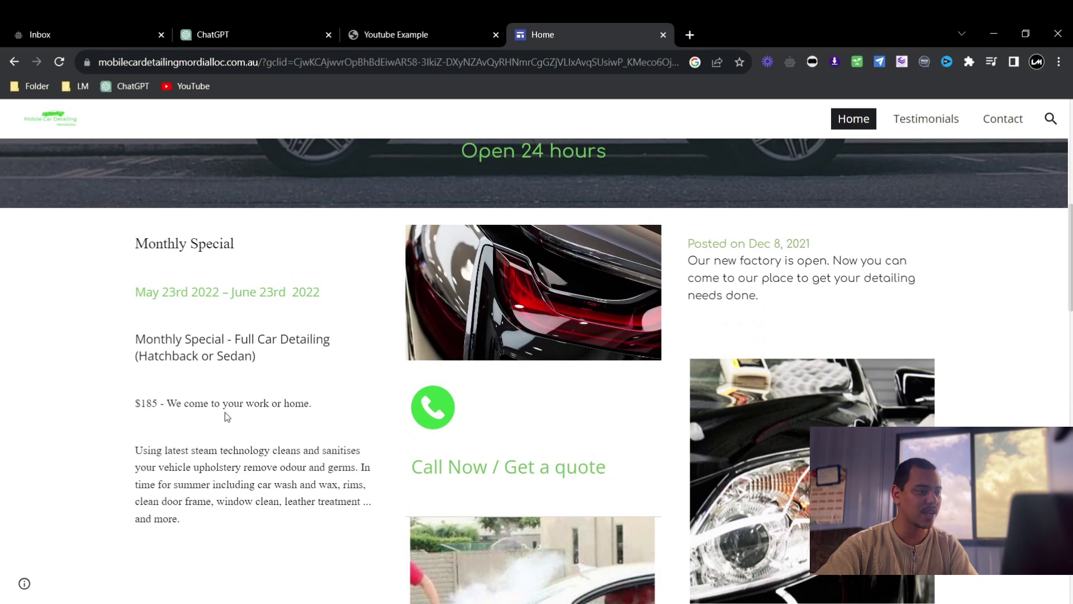
scroll(346, 350, down, 15)
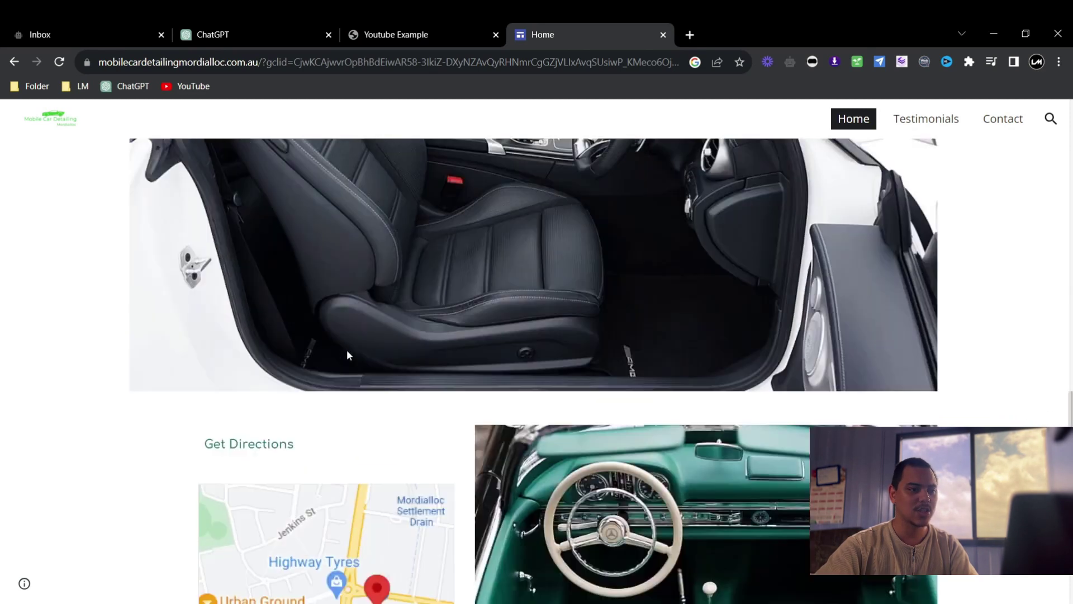
scroll(346, 350, down, 7)
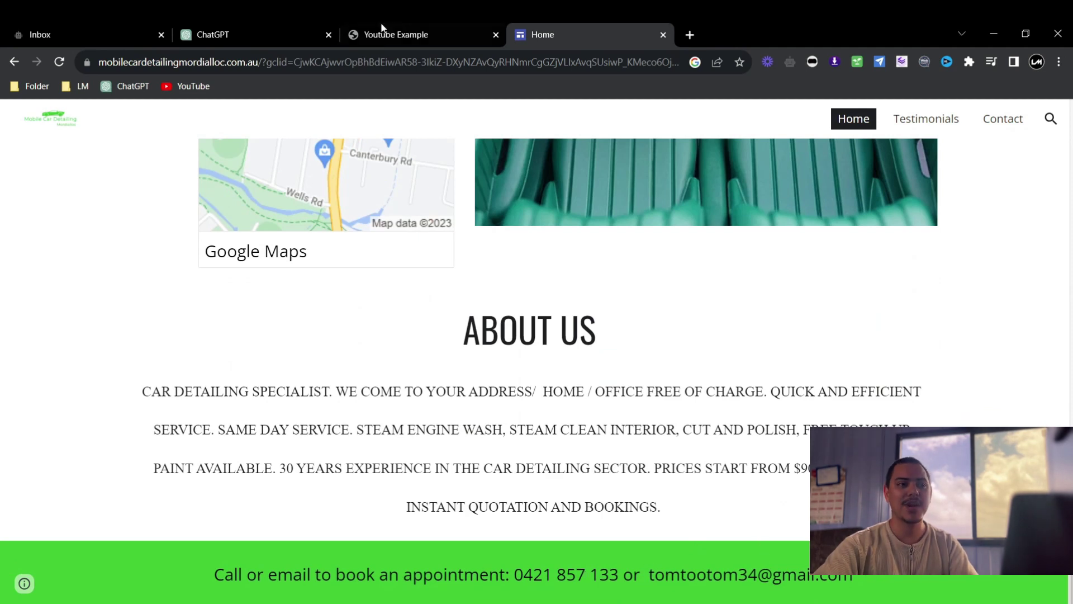
Return to the webchat and send the chatbot the message "What is your email address".
click(399, 36)
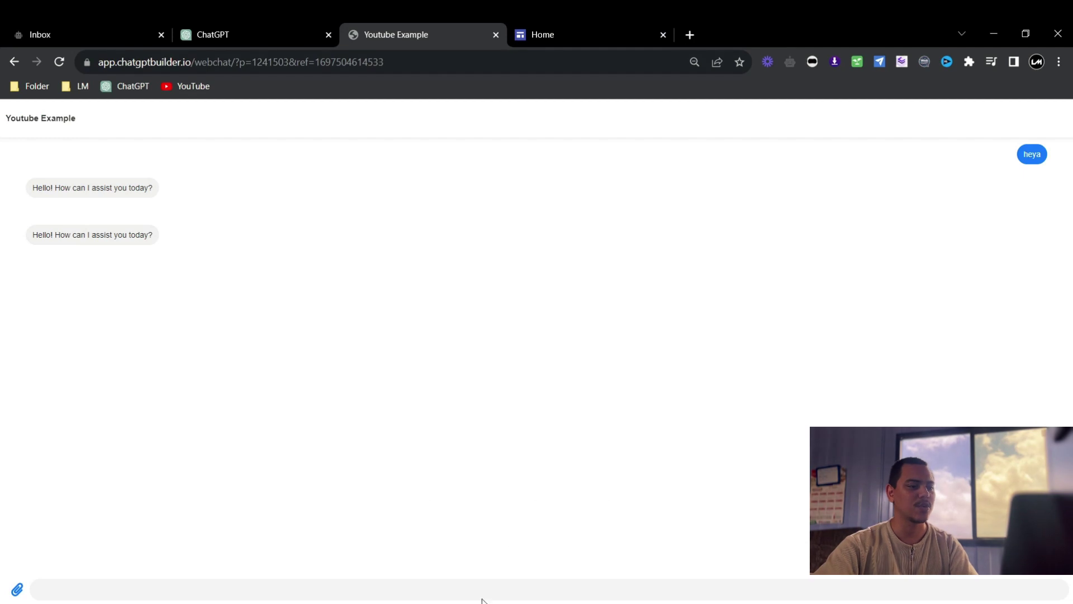
text(What )
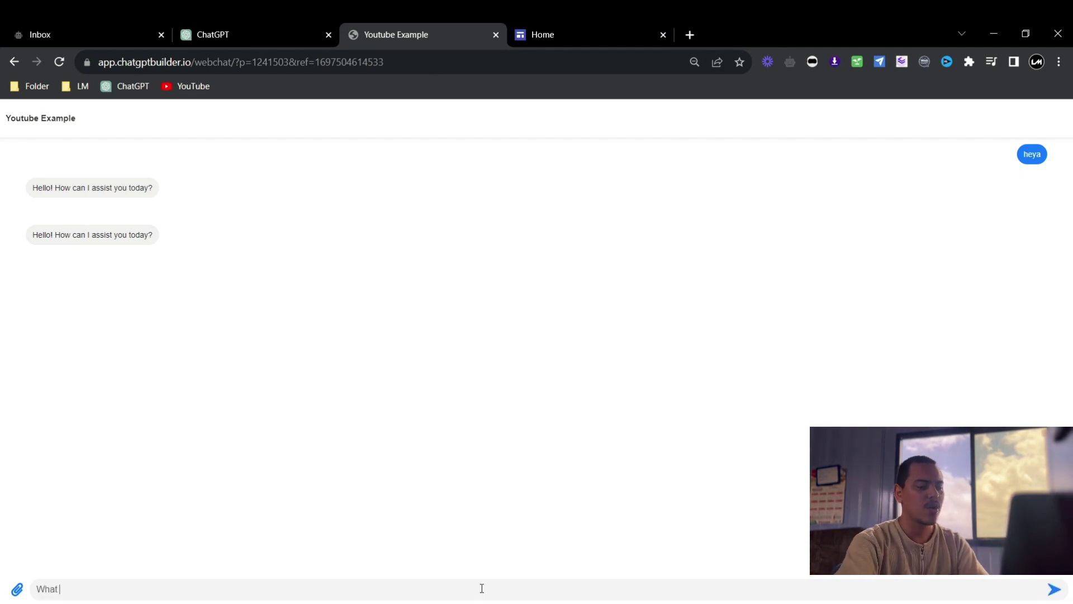
text(is your email a)
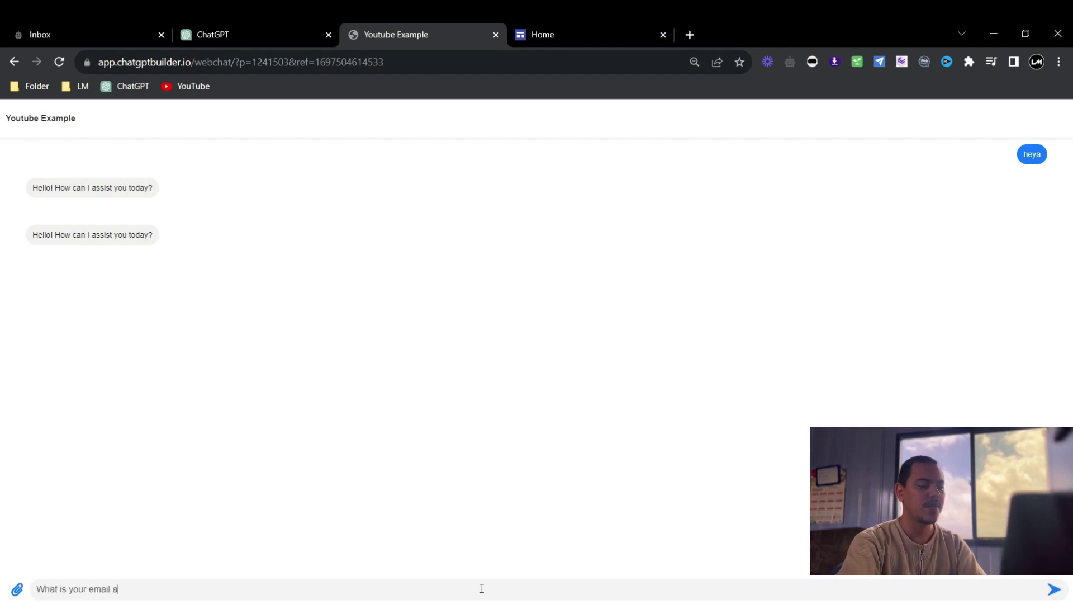
text(drress)
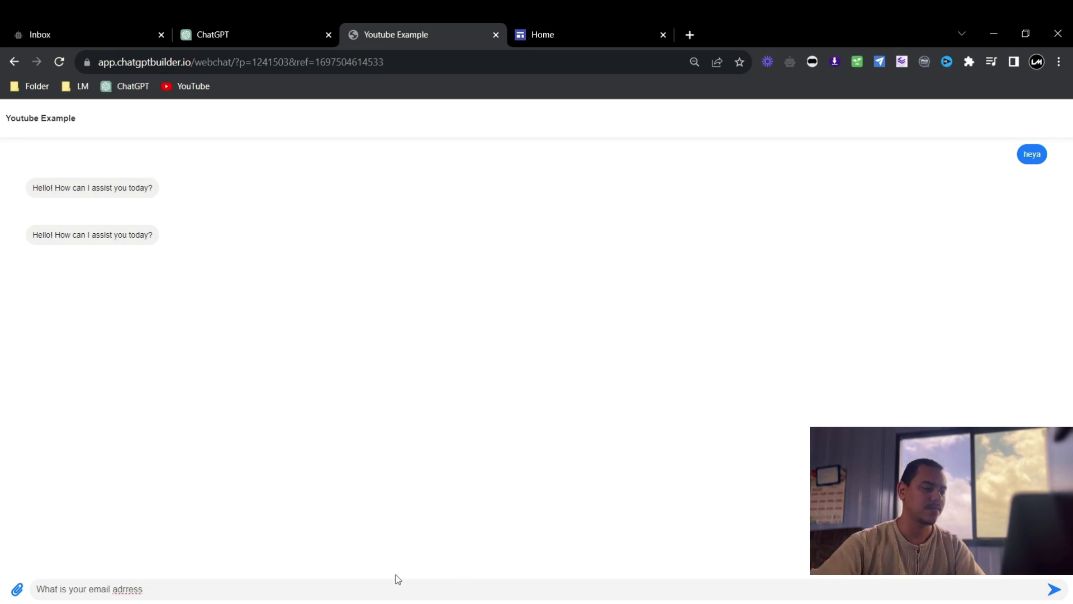
right_click(133, 590)
click(250, 420)
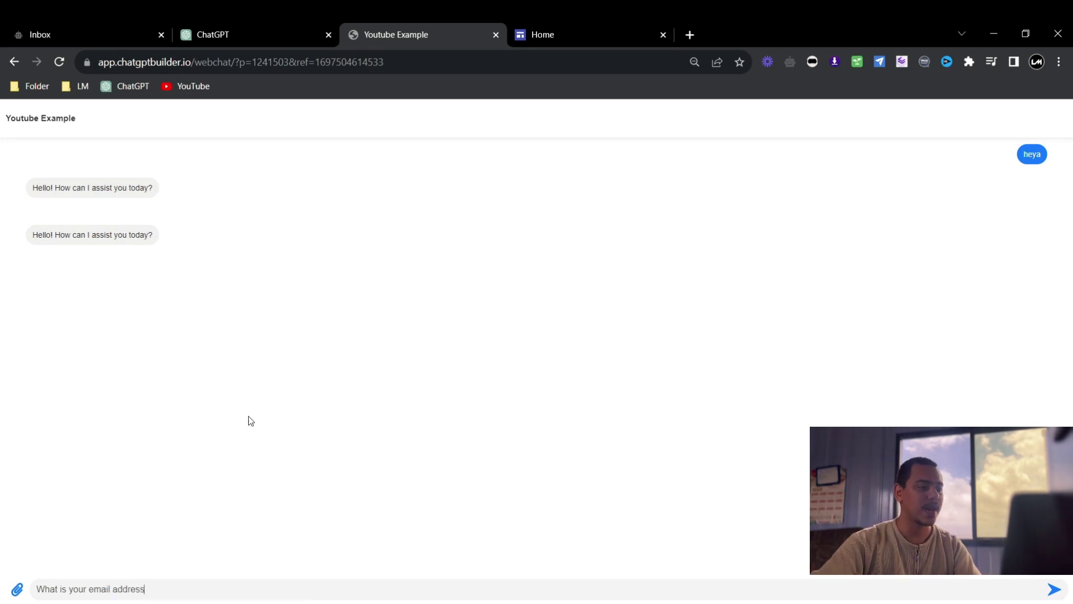
key(Return)
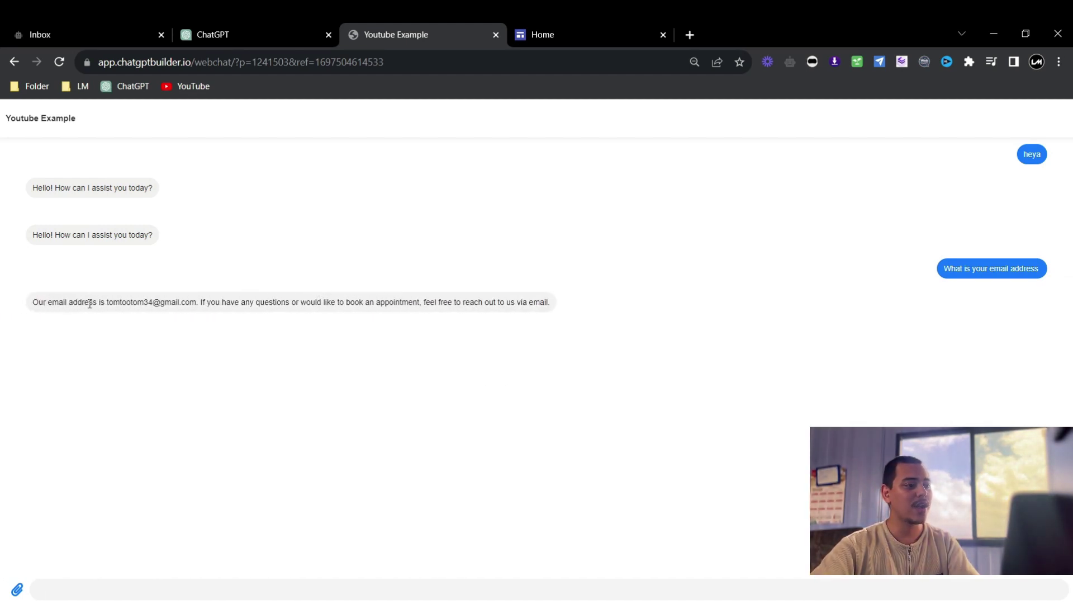
Compare the email address in the chatbot's reply with the one on the car detailing website, and look over its monthly special.
drag(107, 302, 189, 309)
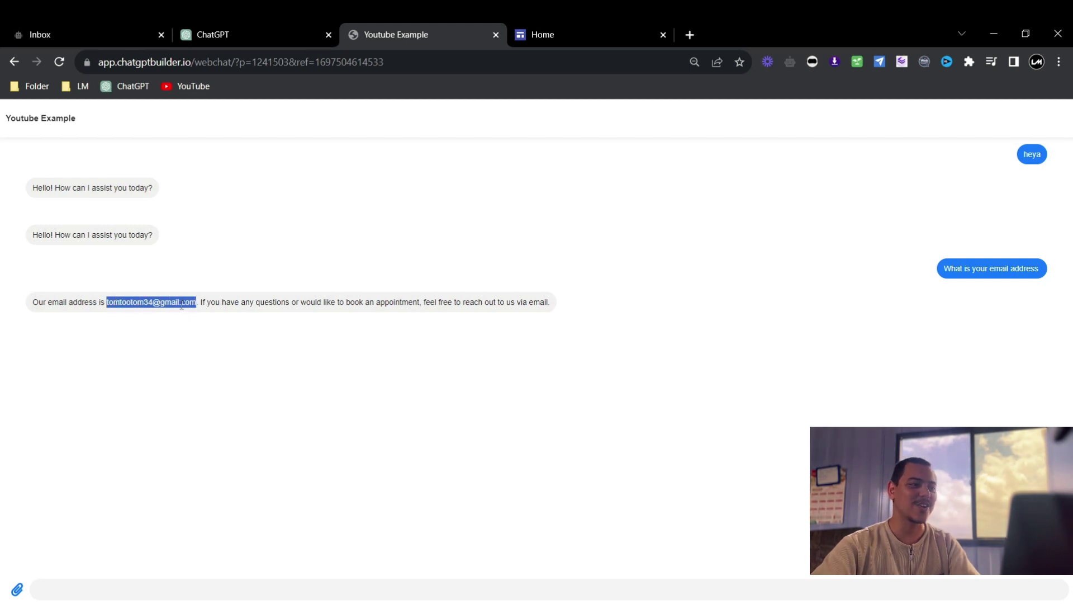
click(561, 33)
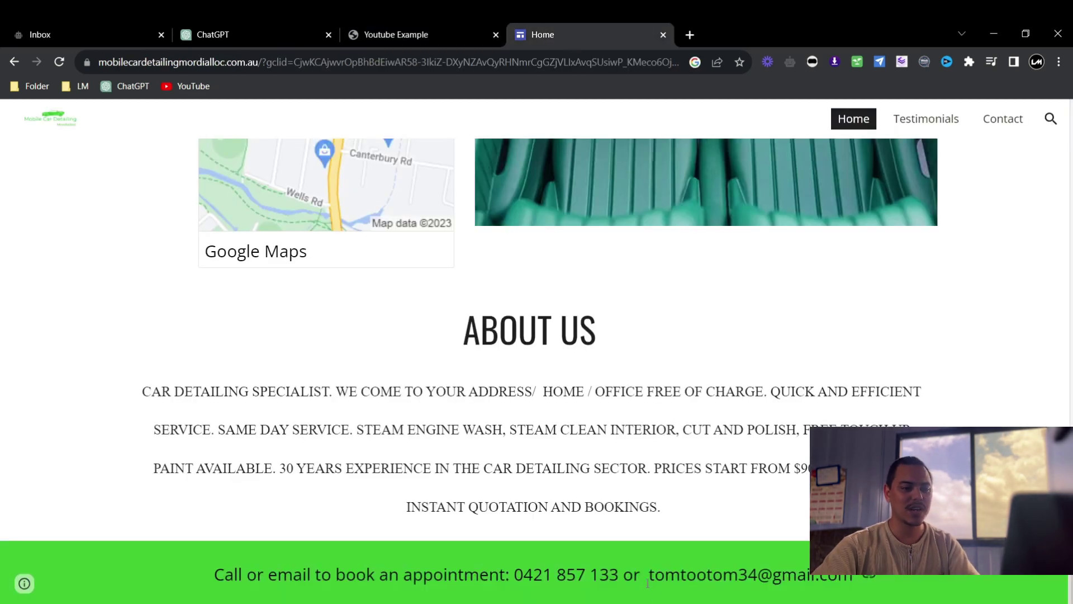
drag(648, 583, 855, 581)
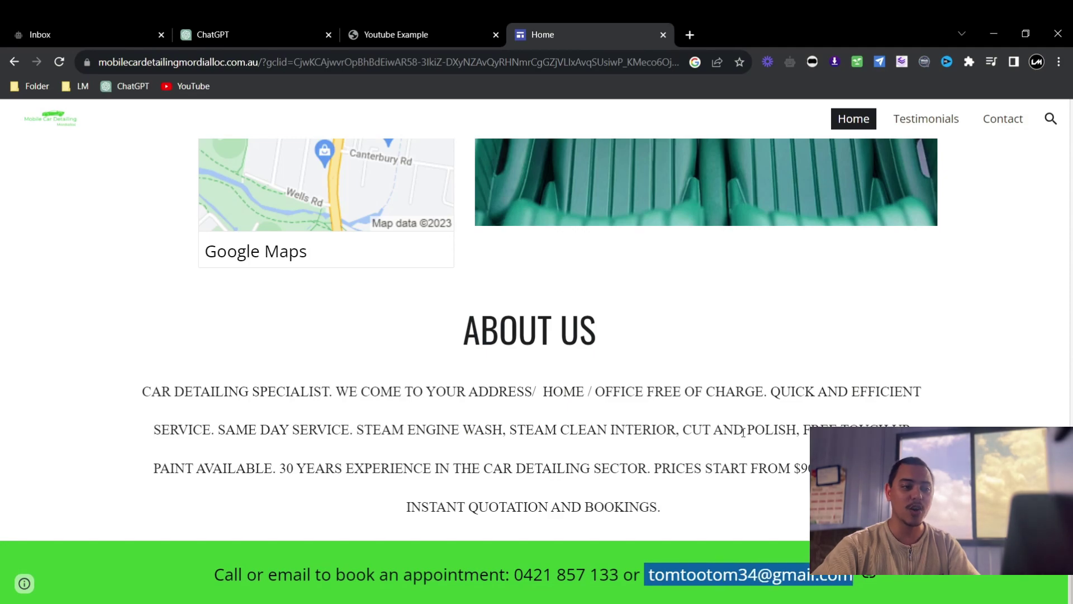
scroll(744, 432, up, 20)
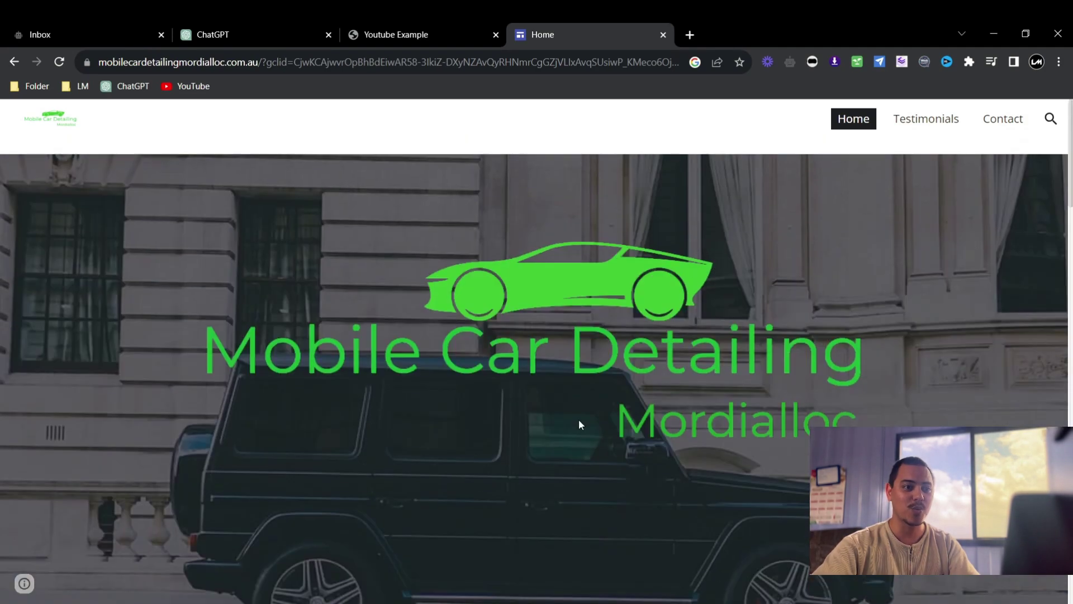
scroll(557, 314, down, 10)
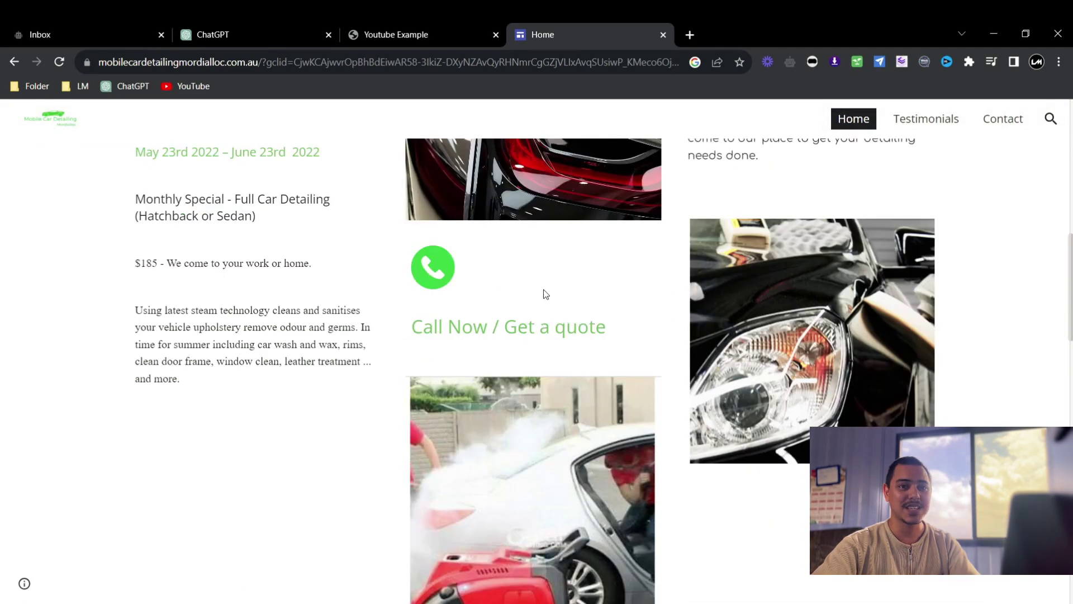
scroll(525, 304, down, 1)
scroll(525, 302, up, 8)
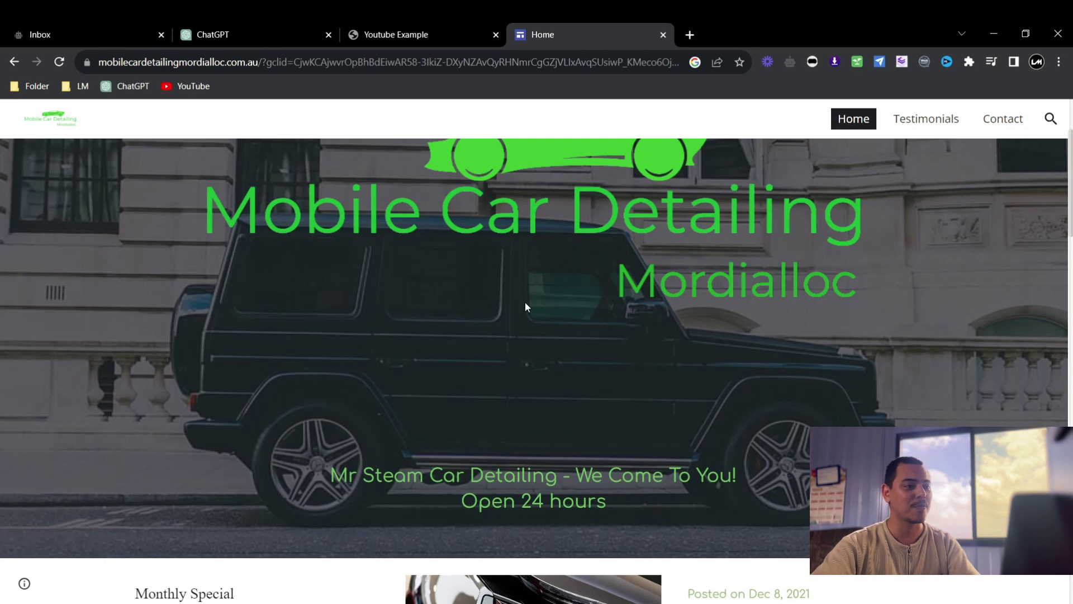
Open the Send Message block of the Default Youtube flow and examine the Inbox actions that can be added as content.
click(84, 34)
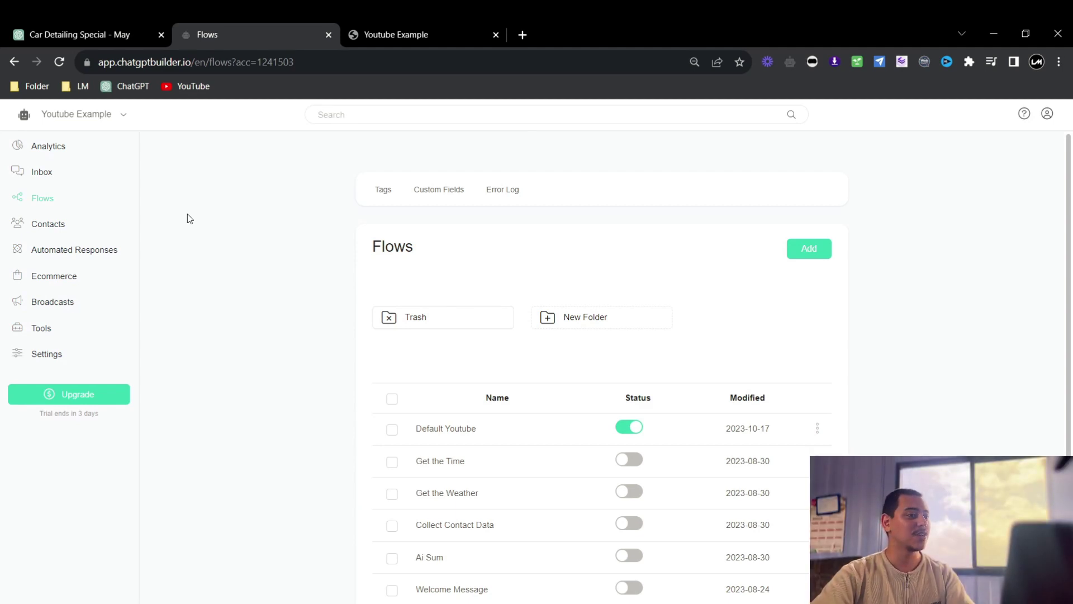
click(583, 430)
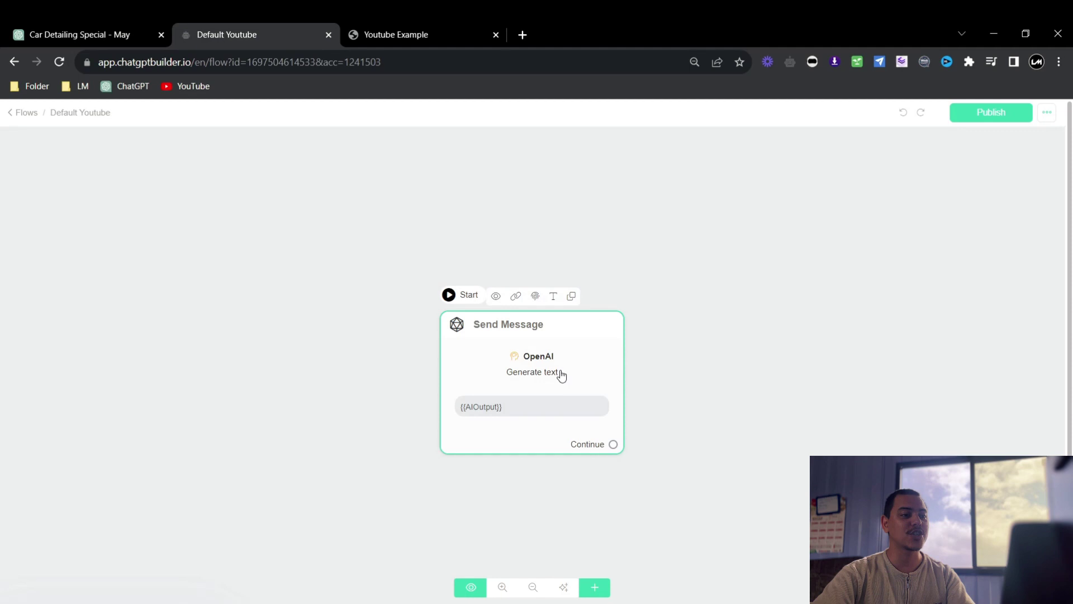
click(548, 382)
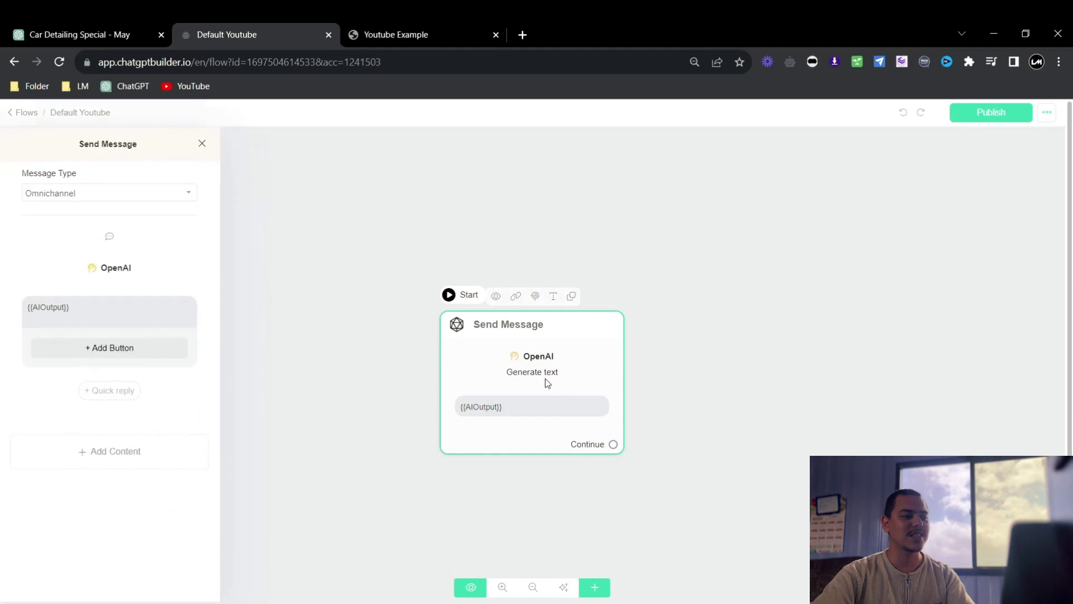
click(138, 458)
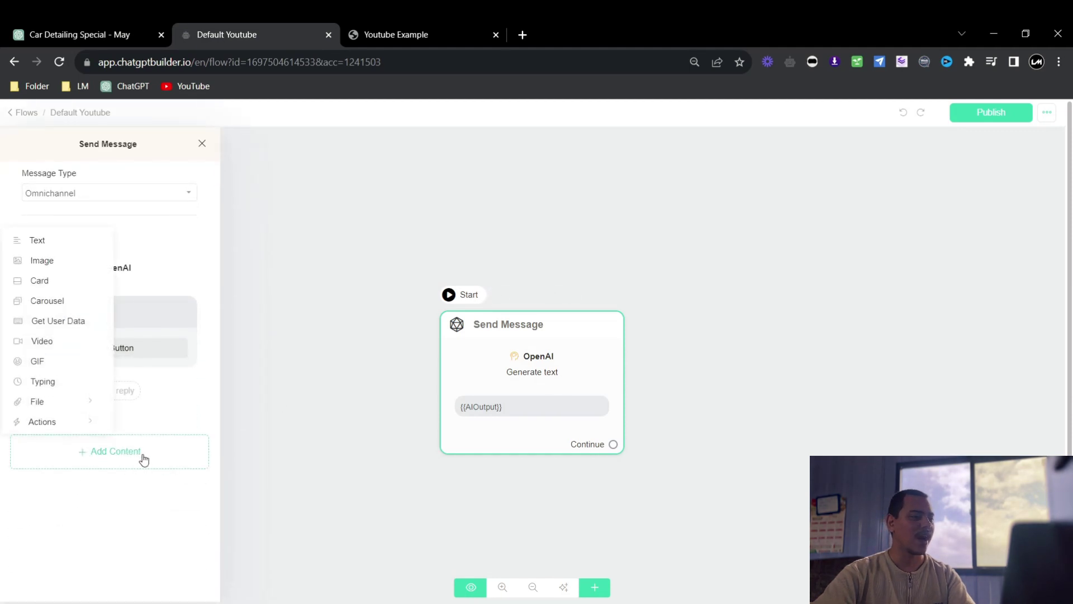
click(54, 423)
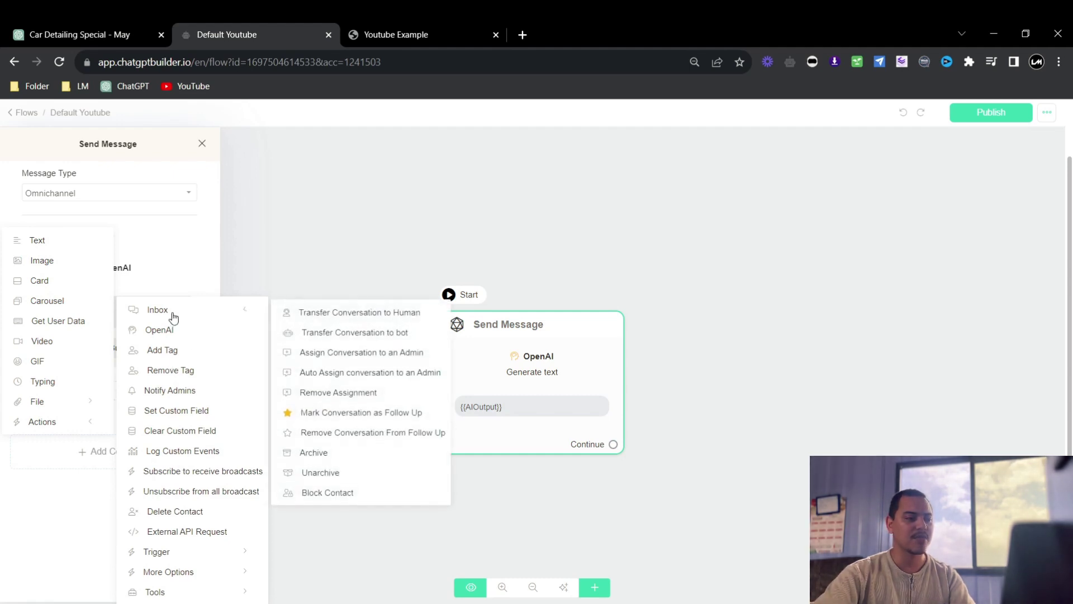
mouse_move(172, 316)
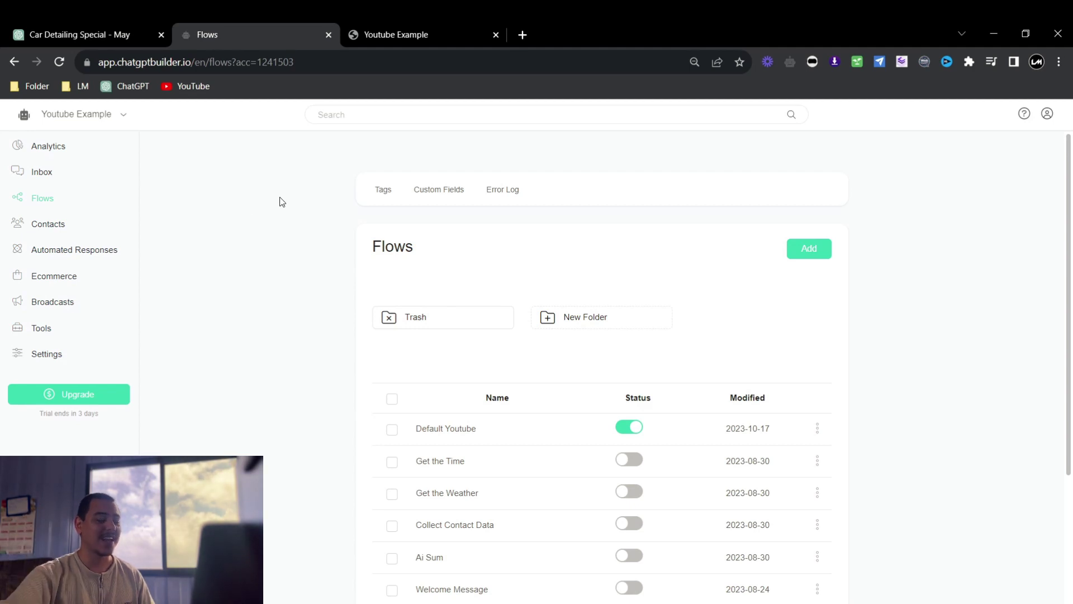
Examine the chatbot's channel settings, including the connection options for Facebook Messenger, Instagram and Google Business Messages.
click(39, 352)
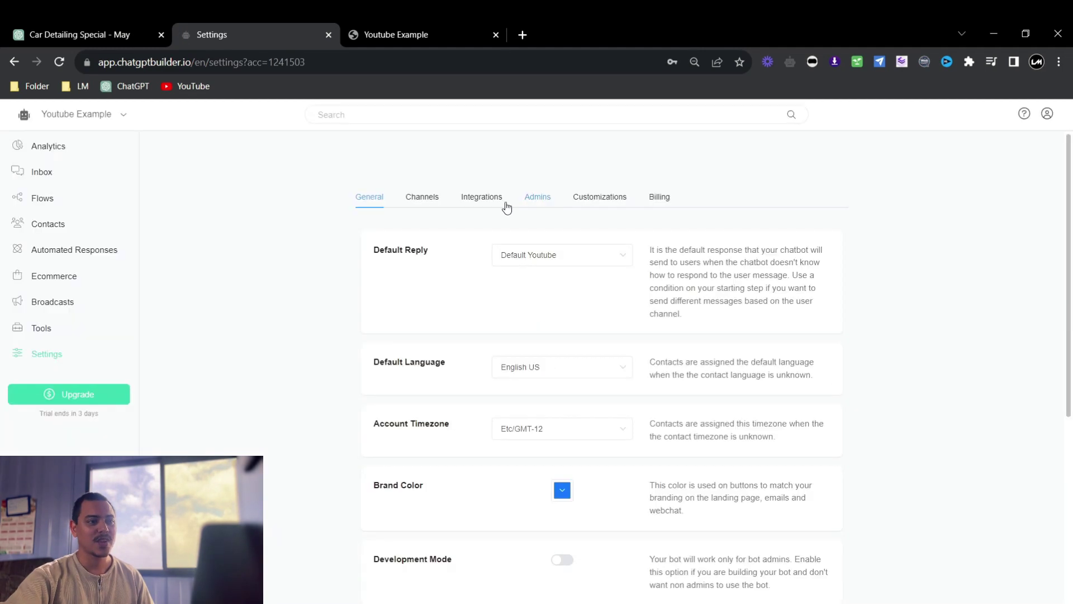
click(416, 199)
scroll(623, 277, down, 2)
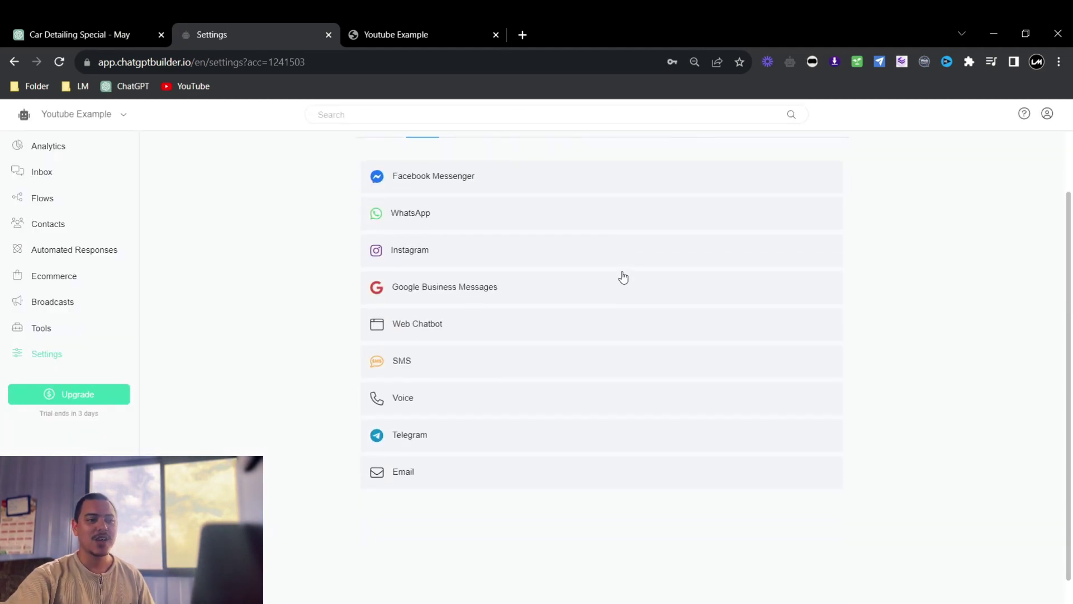
click(466, 193)
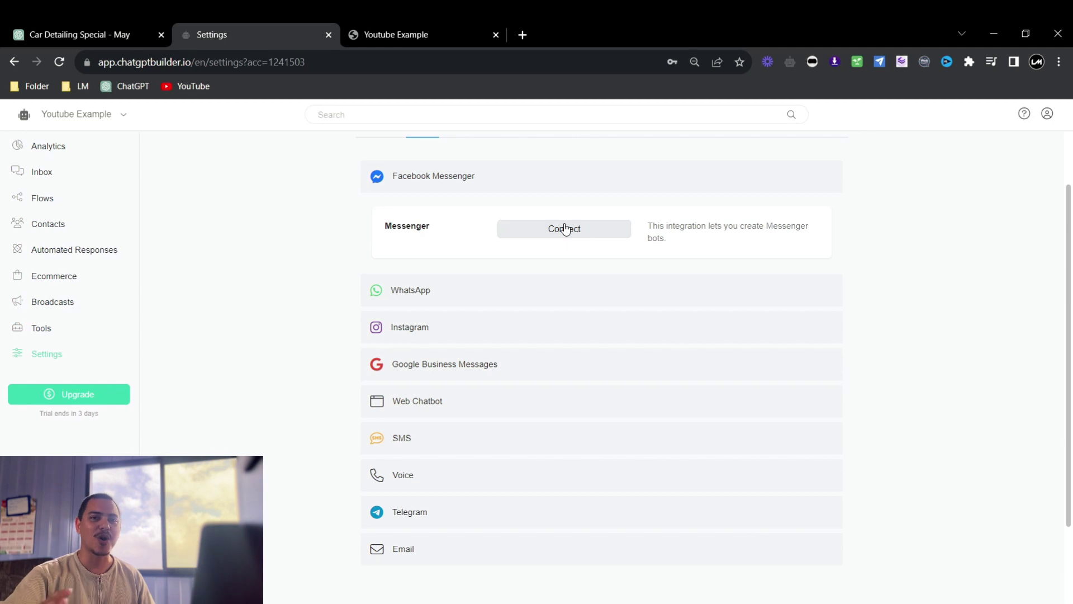
click(518, 326)
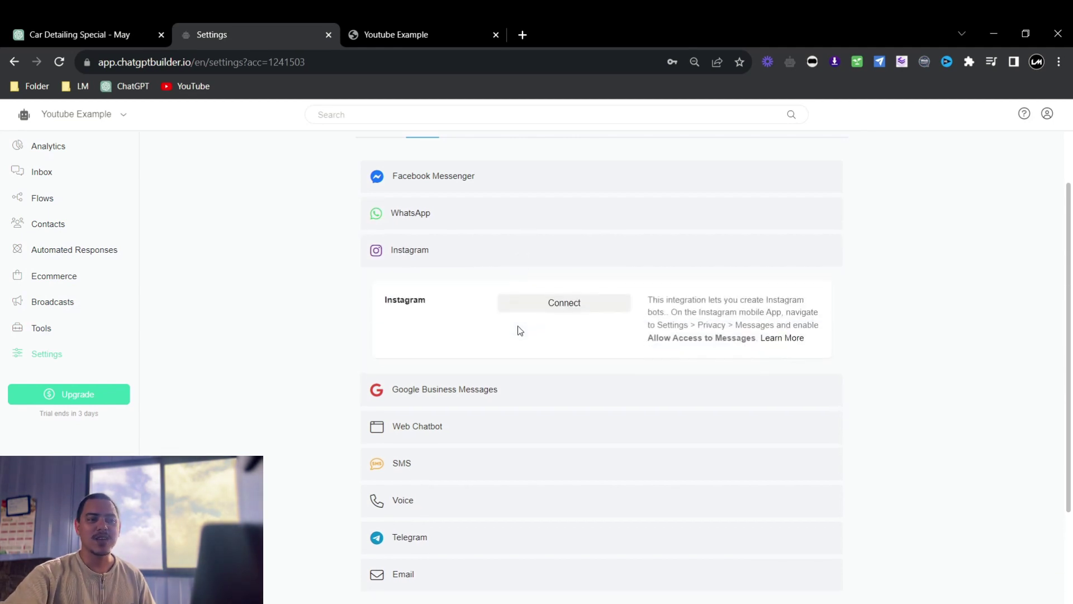
click(524, 398)
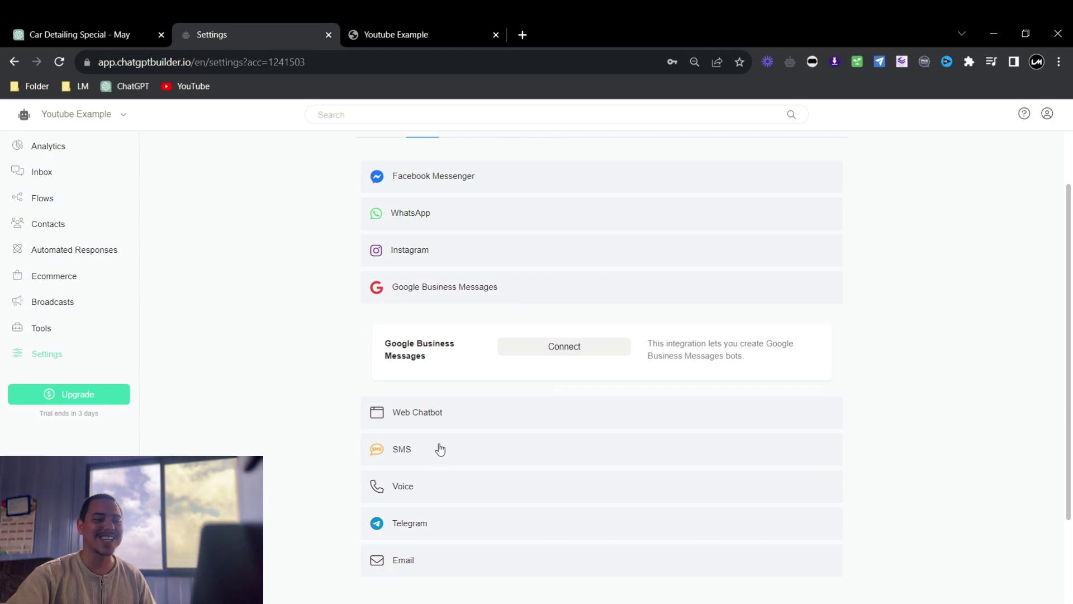
scroll(439, 450, up, 2)
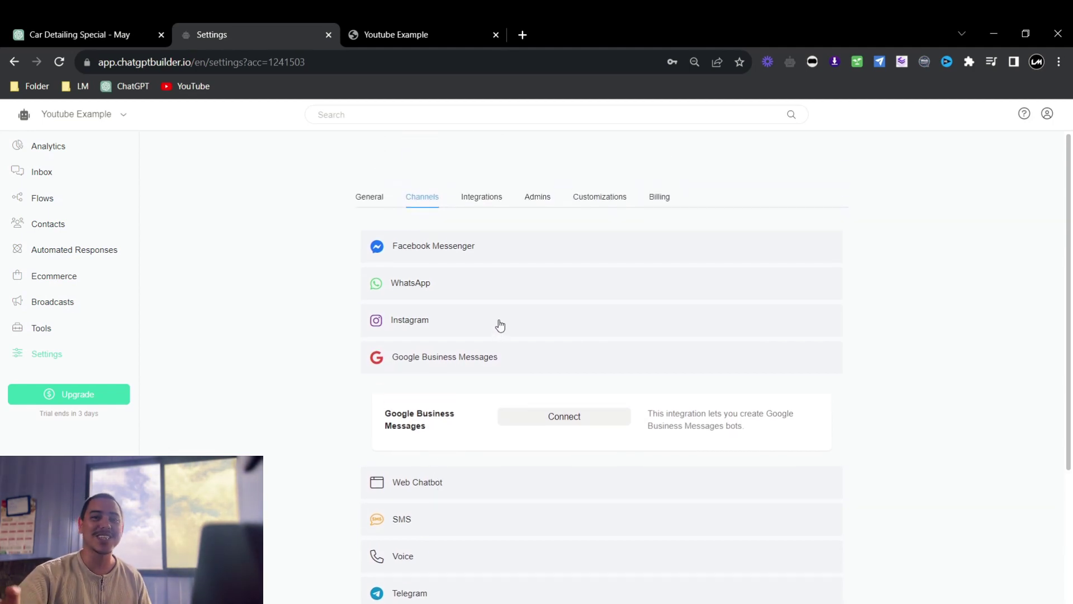
click(488, 246)
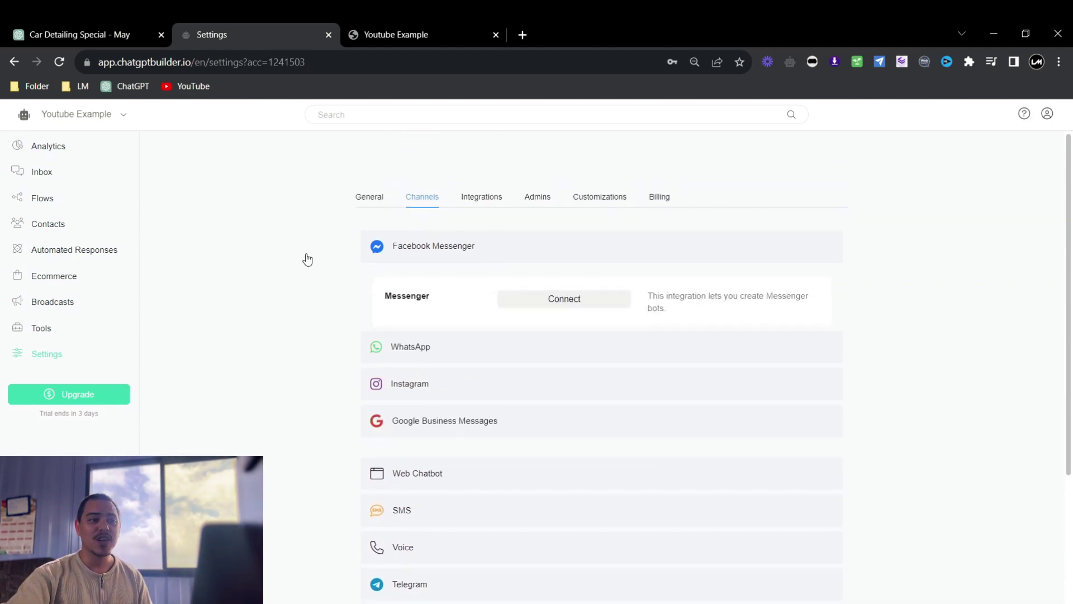